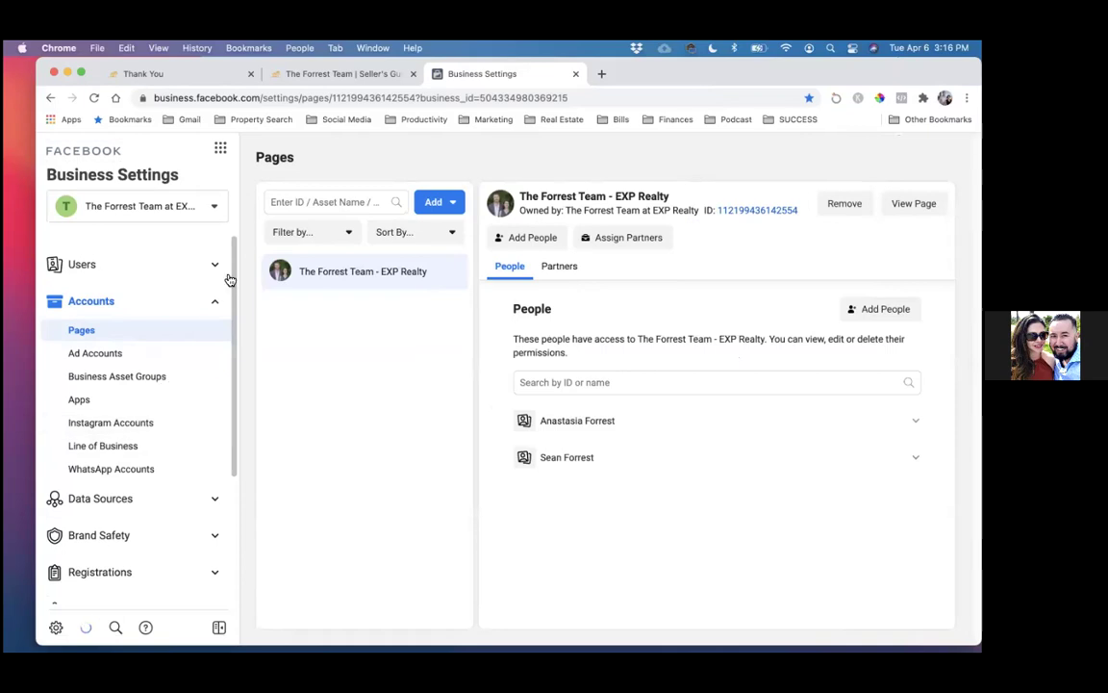
# - Open the staugustinenow.com domain under Brand Safety and view its empty Connected Assets tab
pyautogui.moveTo(647, 70); pyautogui.dragTo(633, 69)
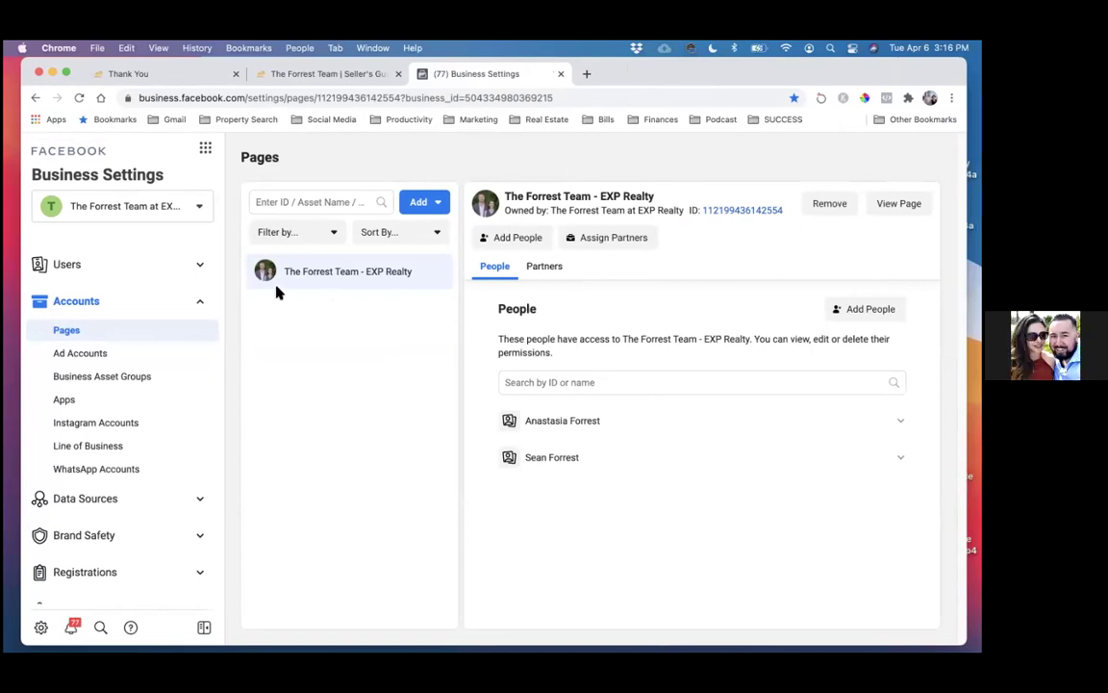
pyautogui.scroll(-1, 144, 291)
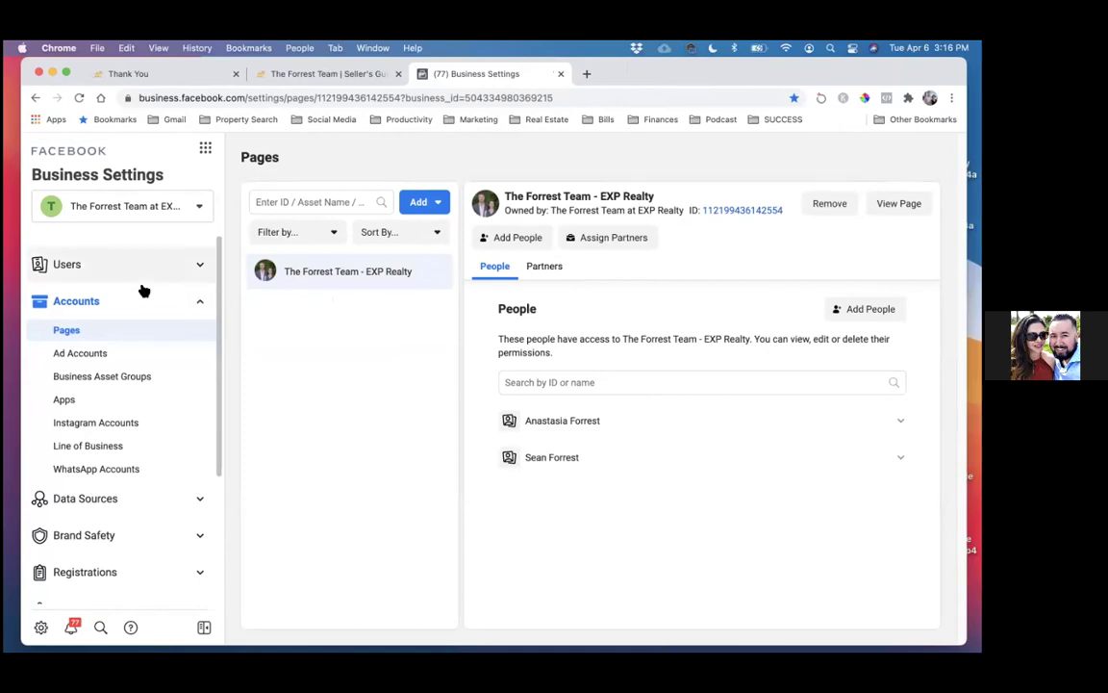
pyautogui.scroll(-1, 102, 461)
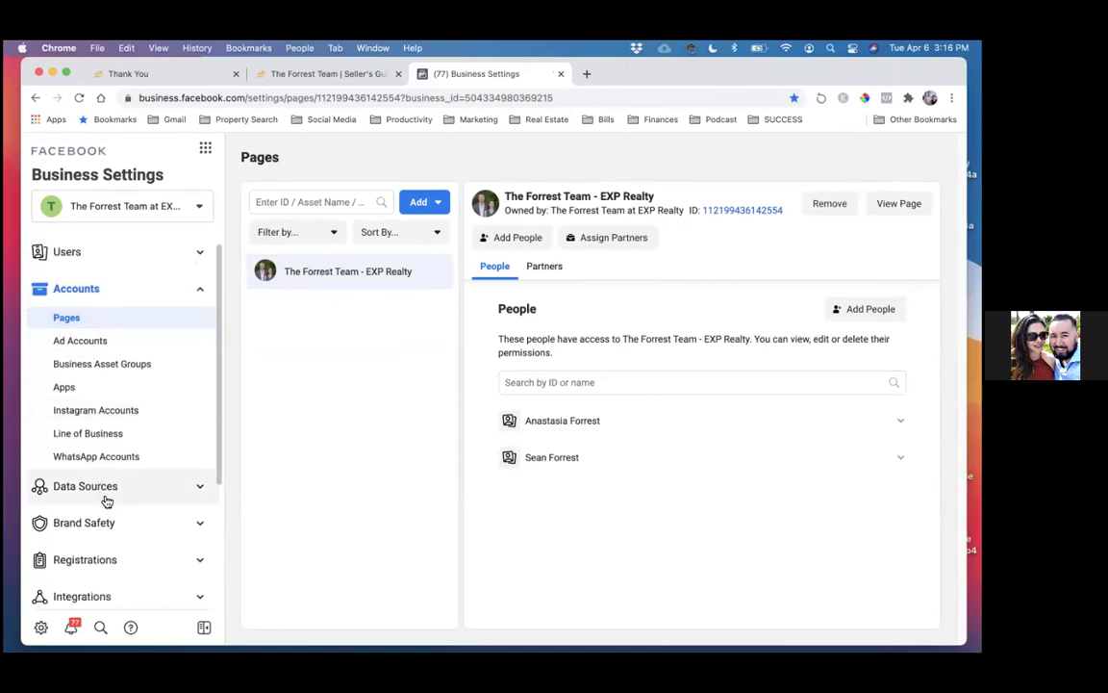
pyautogui.click(111, 523)
pyautogui.scroll(-2, 111, 525)
pyautogui.click(97, 526)
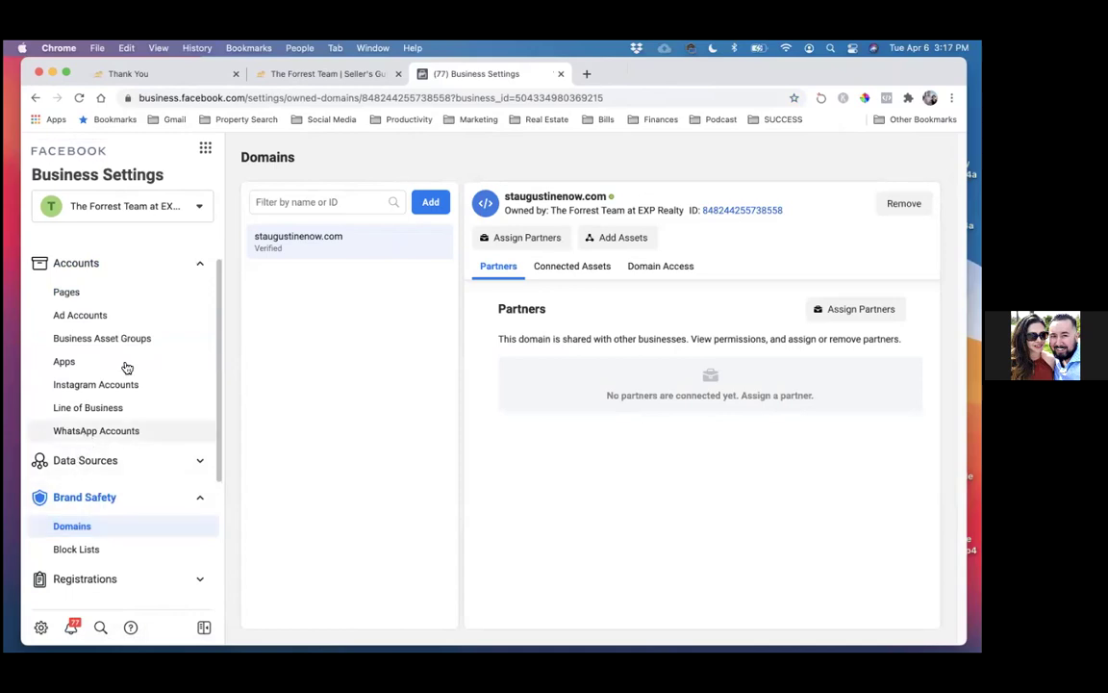
pyautogui.click(560, 269)
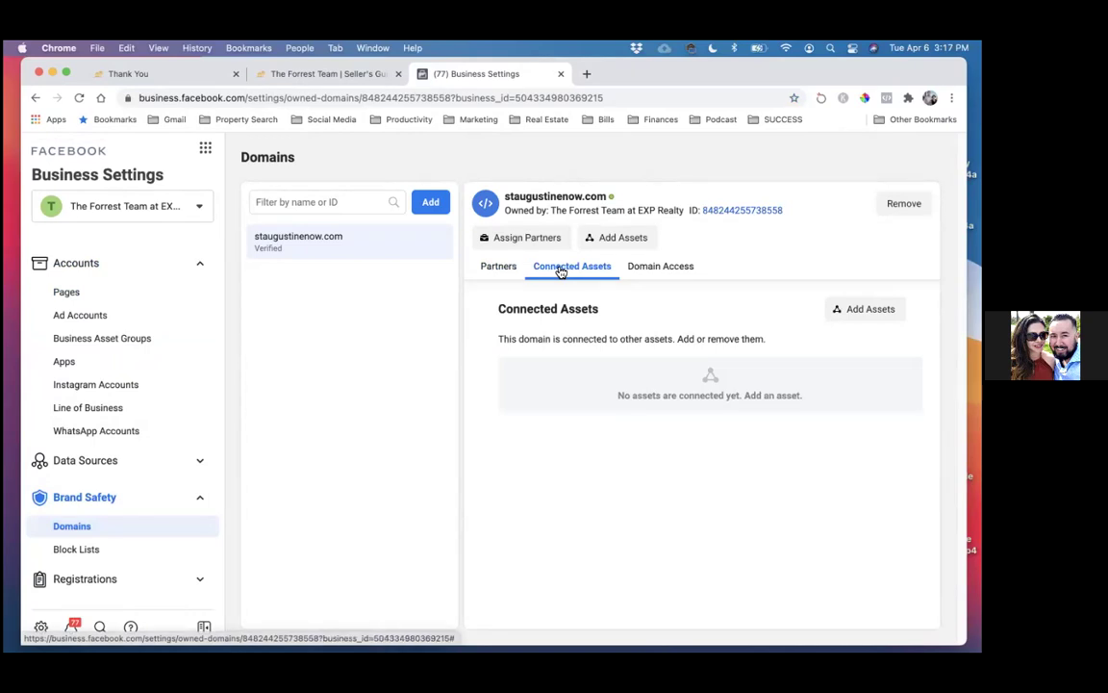
# - Add the business's Facebook Page as a connected asset of staugustinenow.com
pyautogui.click(861, 308)
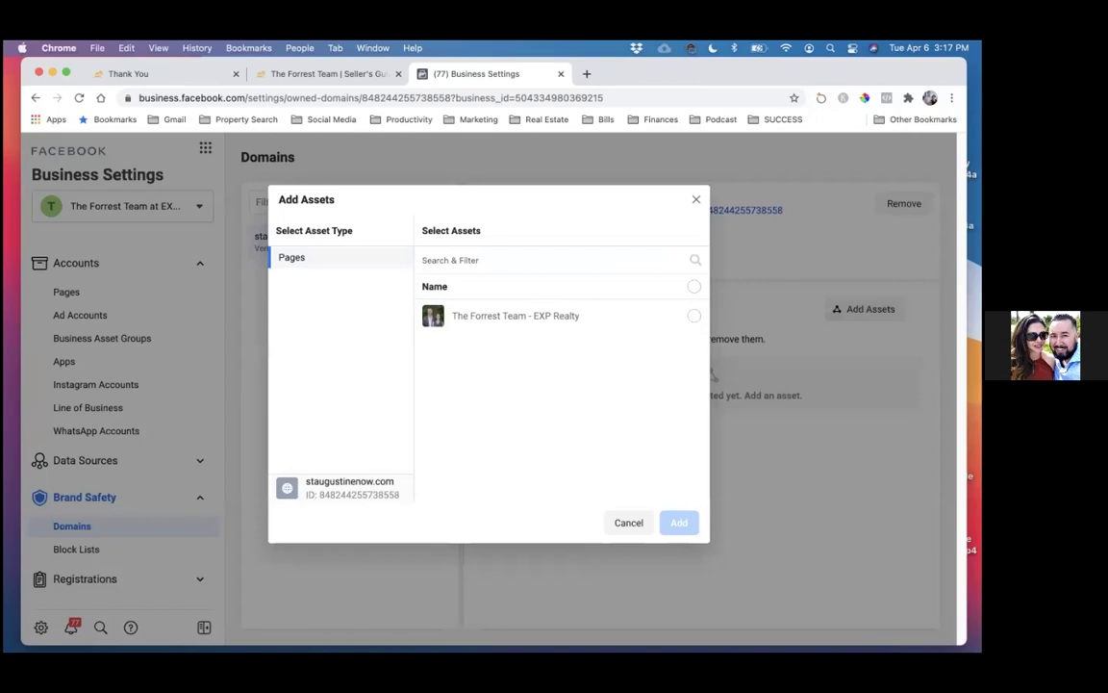
pyautogui.click(693, 315)
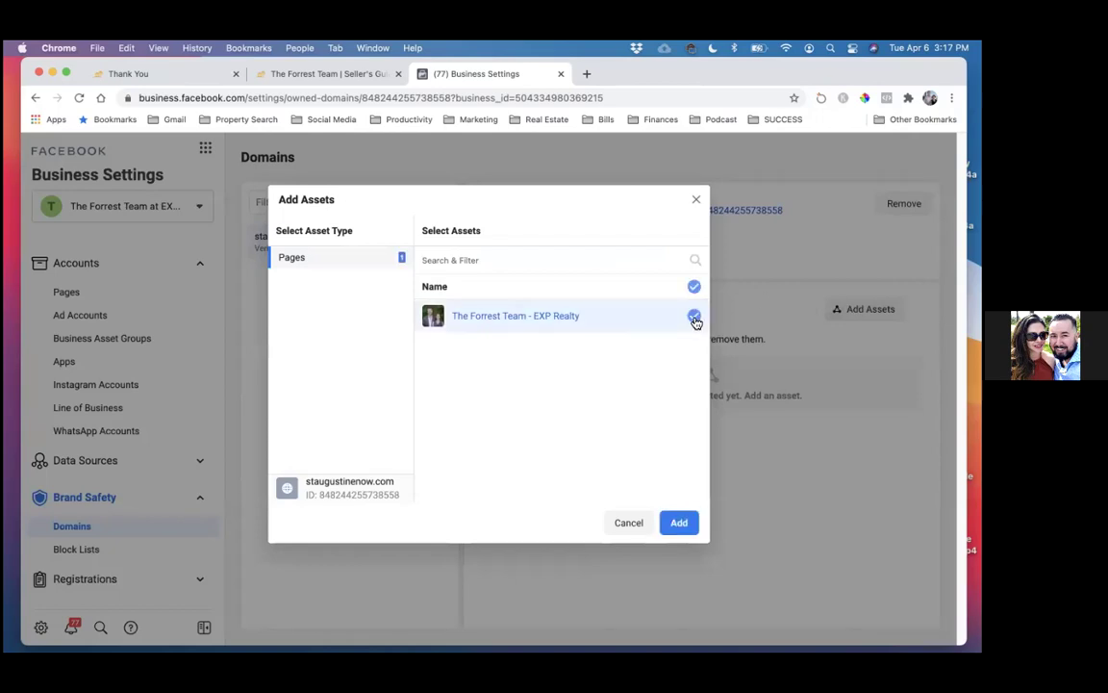
pyautogui.click(679, 522)
pyautogui.click(587, 369)
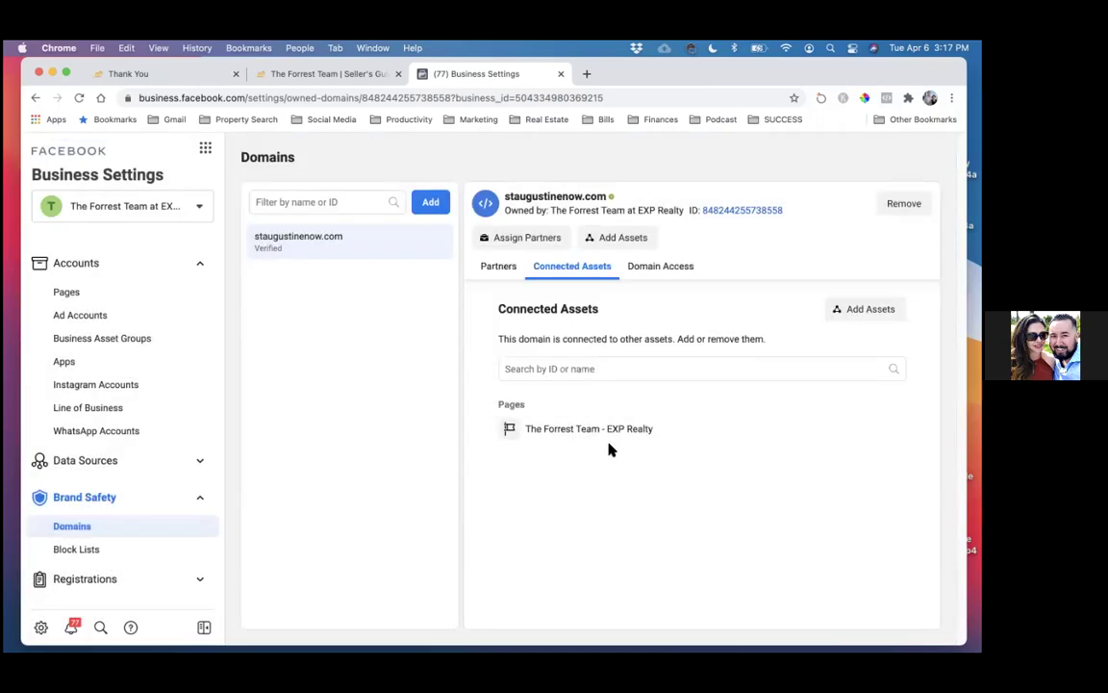
pyautogui.moveTo(611, 452)
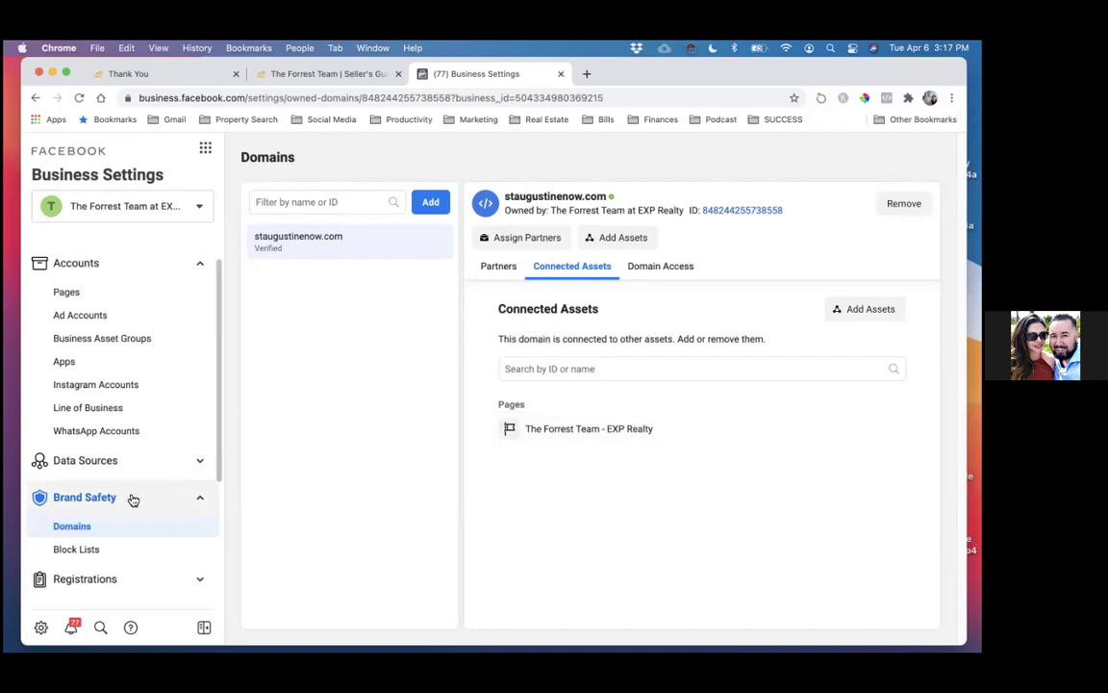
pyautogui.click(91, 461)
# - Open The Forrest Team pixel under Data Sources > Pixels
pyautogui.click(91, 511)
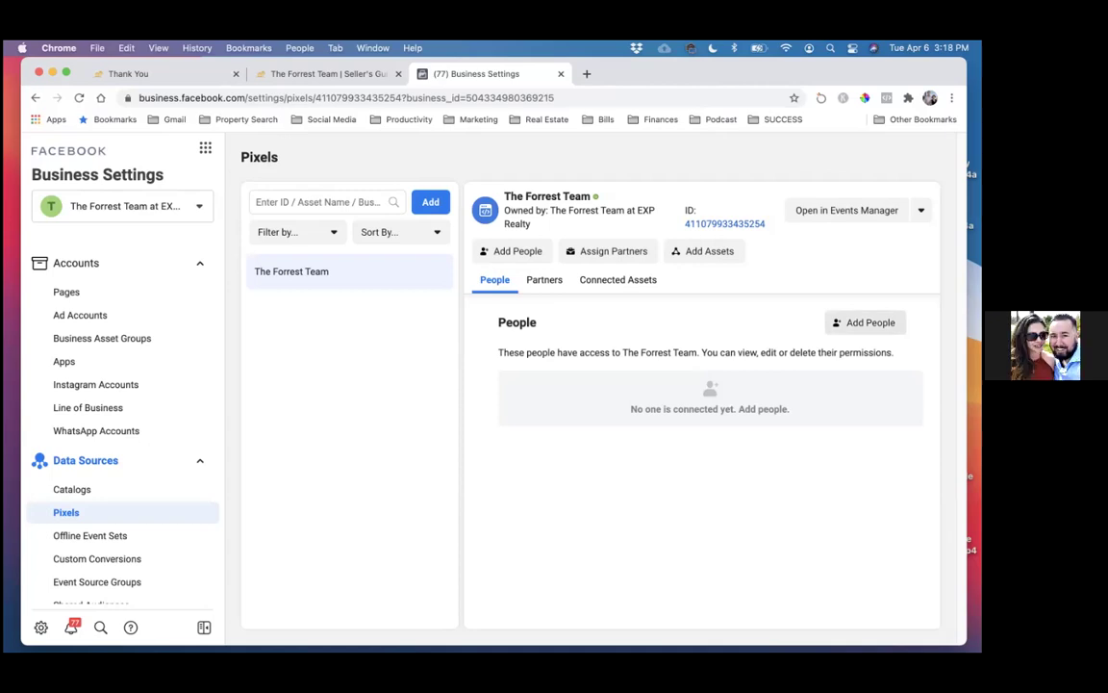
# - Assign both people full-control Manage Pixel access to The Forrest Team pixel
pyautogui.click(864, 322)
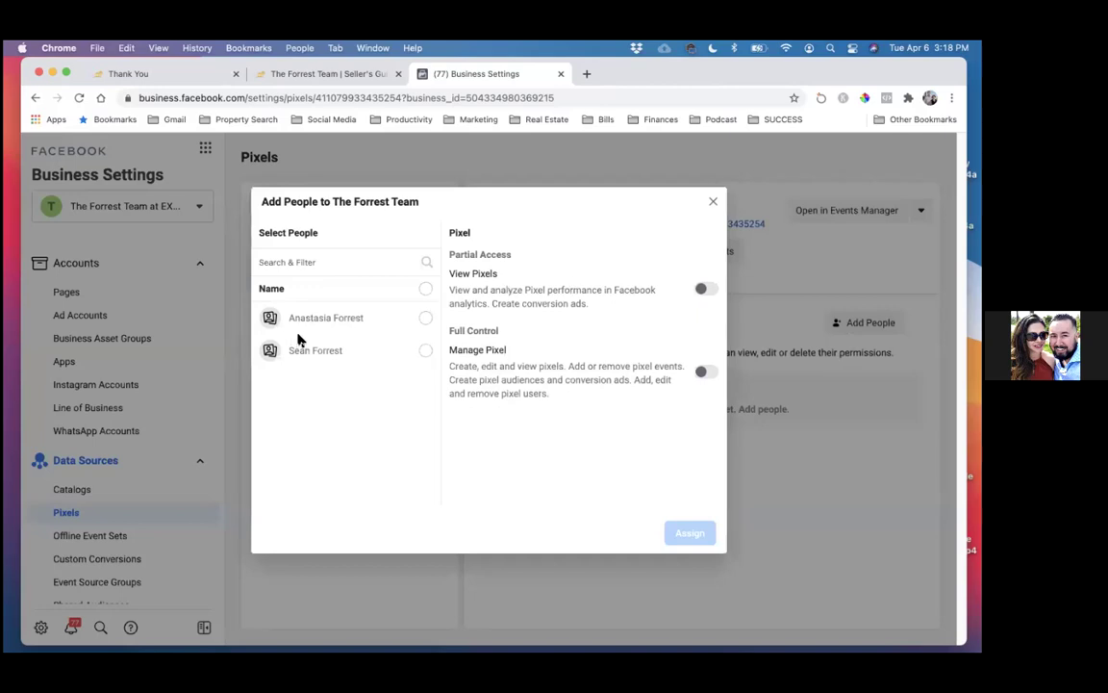
pyautogui.click(426, 319)
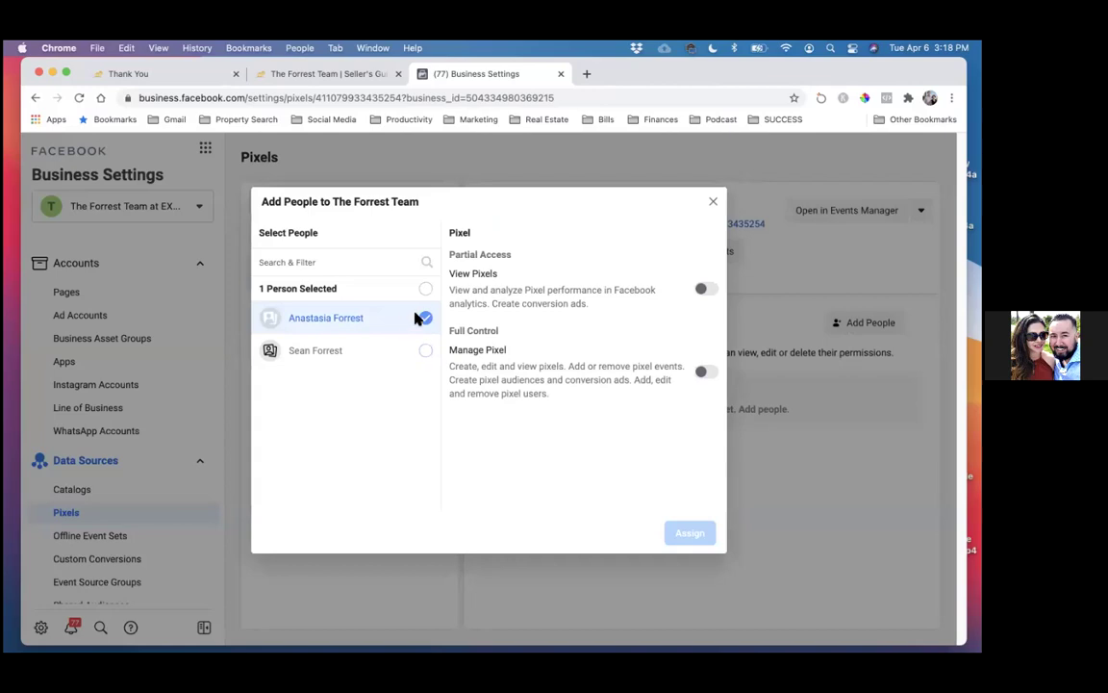
pyautogui.click(425, 350)
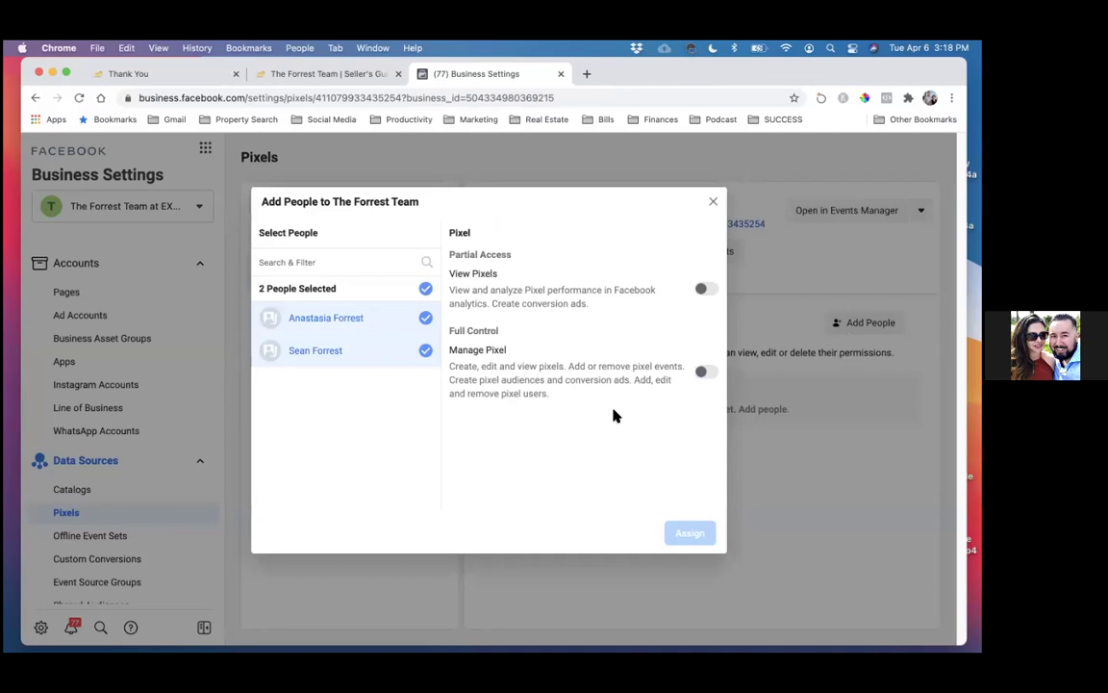
pyautogui.click(705, 373)
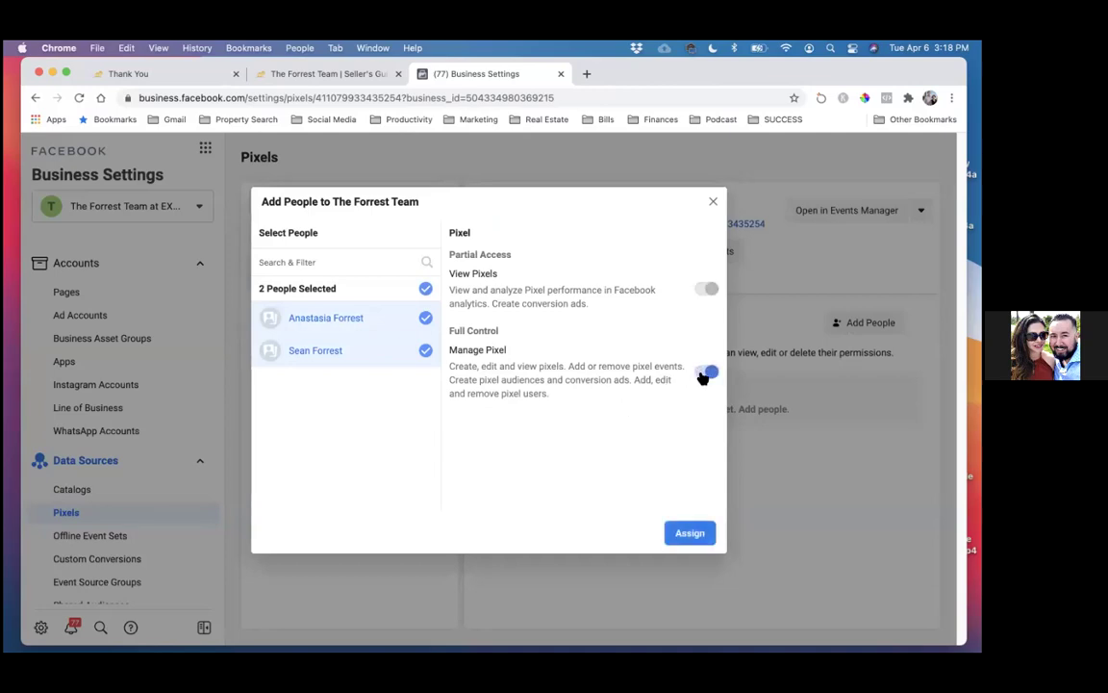
pyautogui.click(685, 536)
pyautogui.click(590, 362)
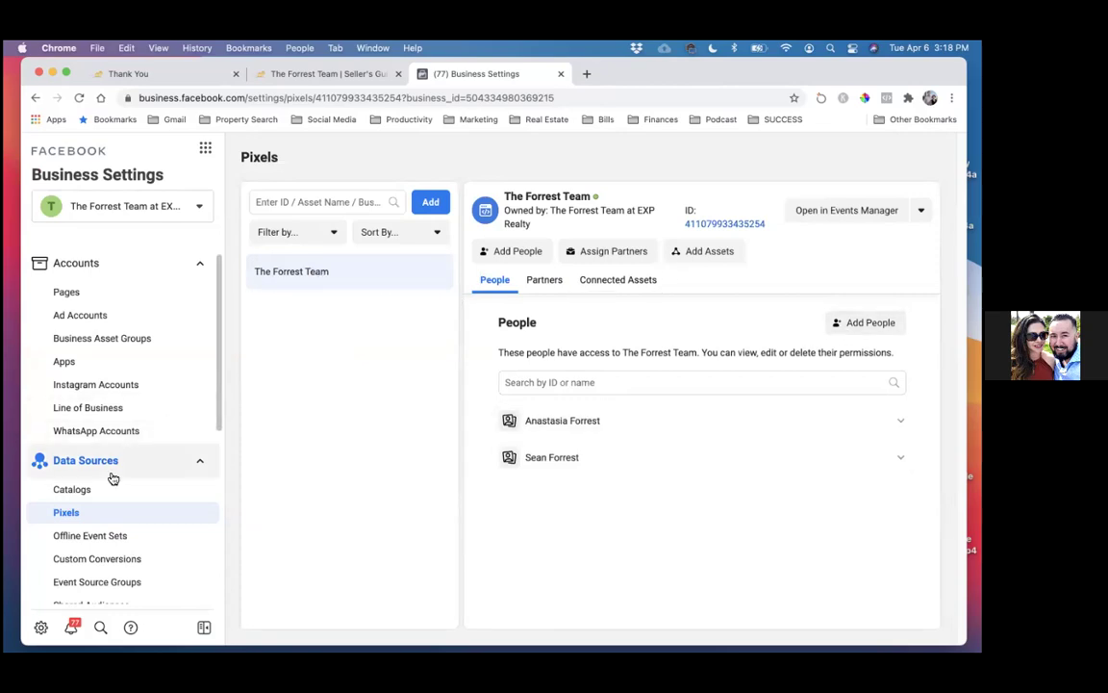
# - Review the ad account's settings, cancelling Add Assets since no assets are available
pyautogui.click(77, 316)
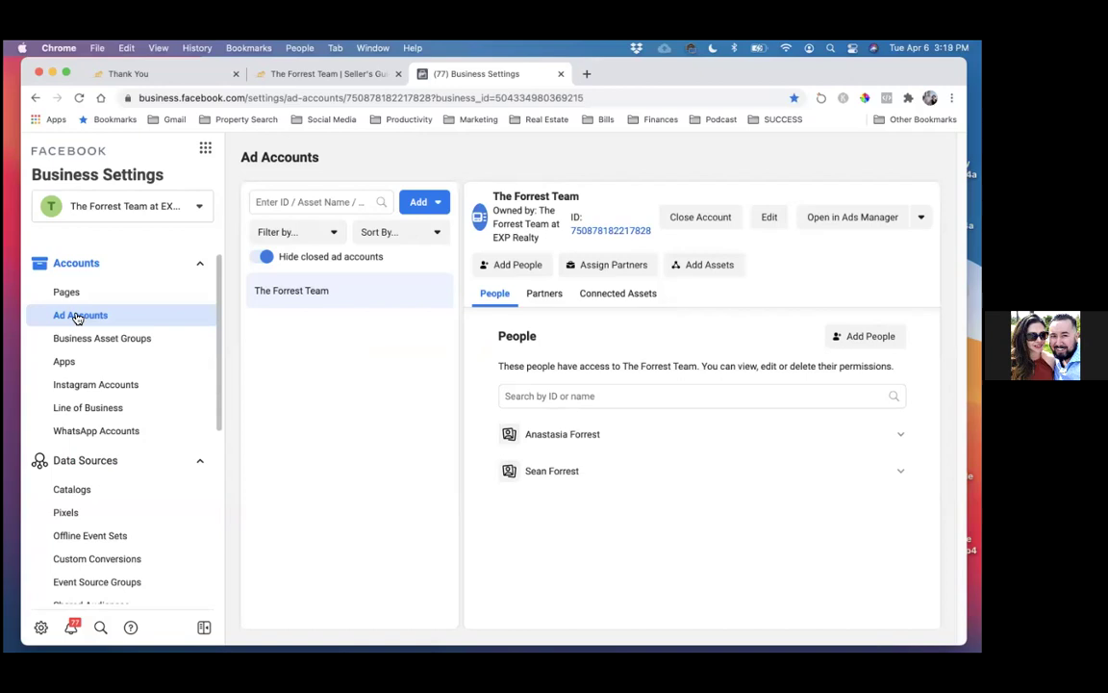
pyautogui.click(705, 264)
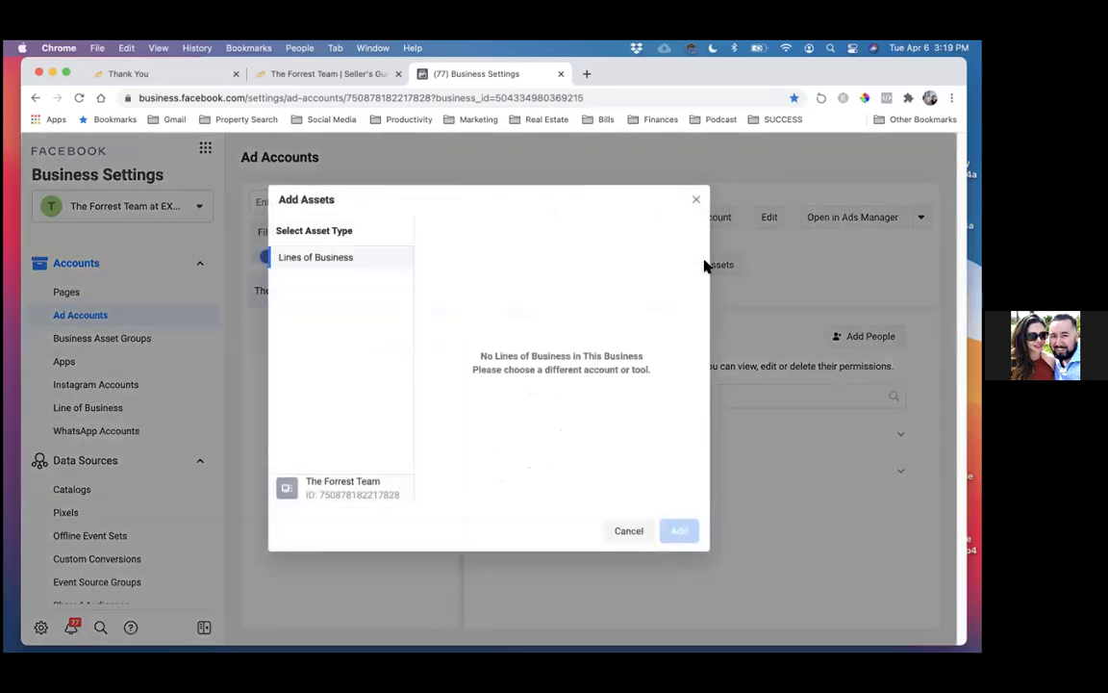
pyautogui.click(694, 203)
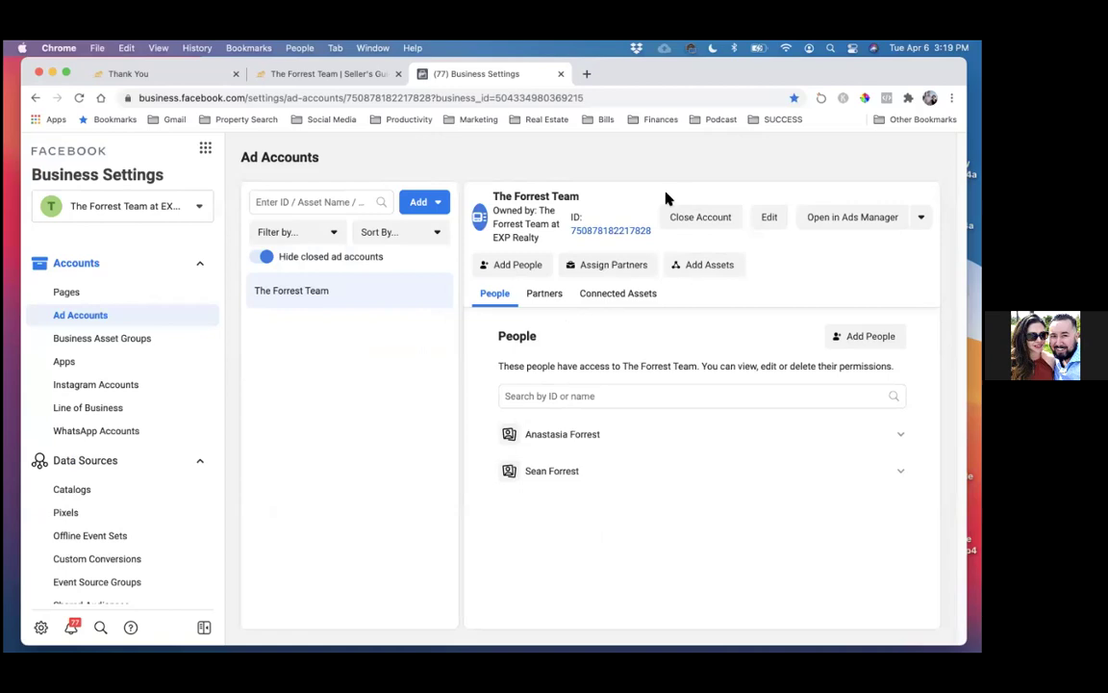
pyautogui.click(208, 149)
# - Go to Ads Manager's Audiences page for The Forrest Team ad account
pyautogui.click(403, 175)
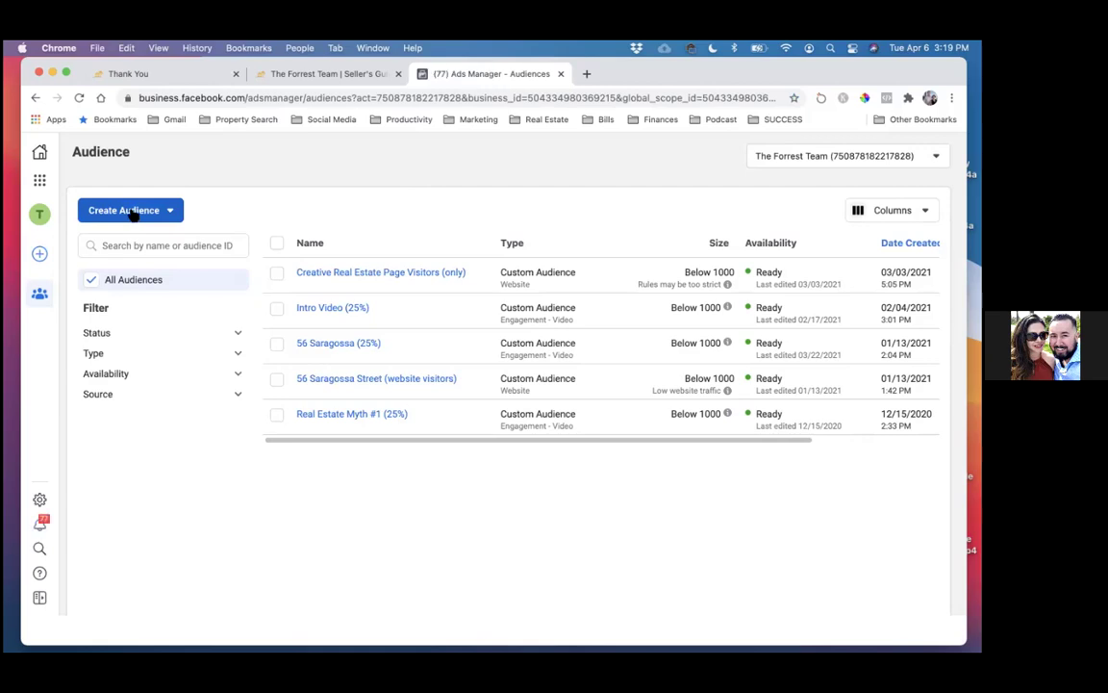
# - Check the Creative Real Estate audience's rules, then view the Intro Video (25%) audience summary
pyautogui.moveTo(338, 276)
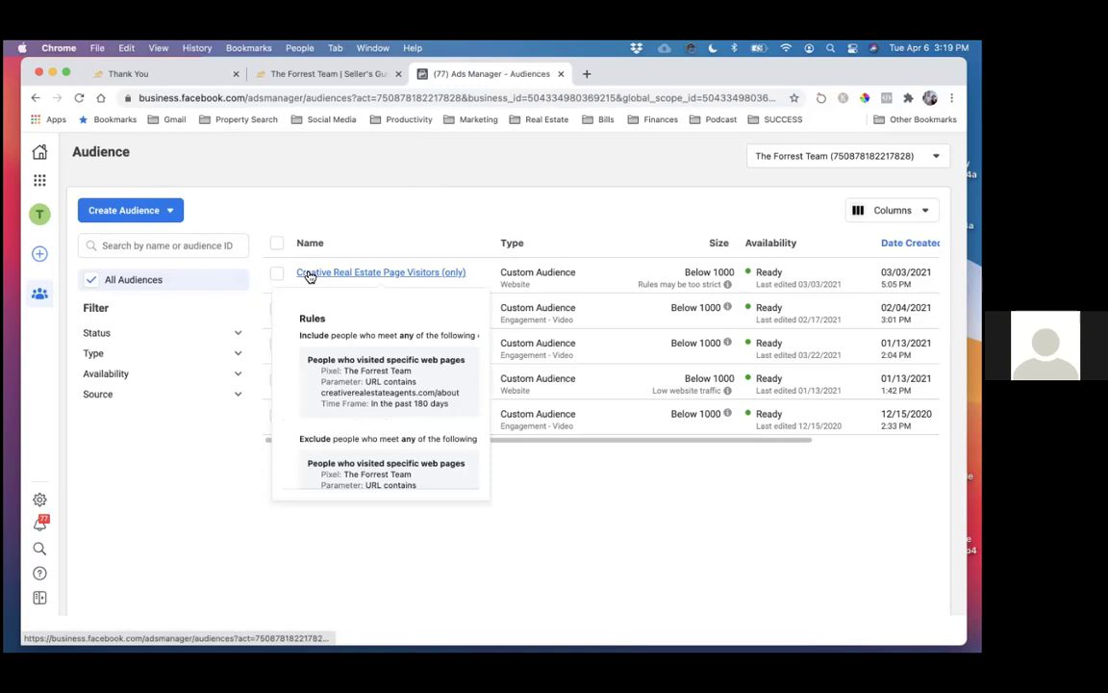
pyautogui.scroll(-2, 366, 383)
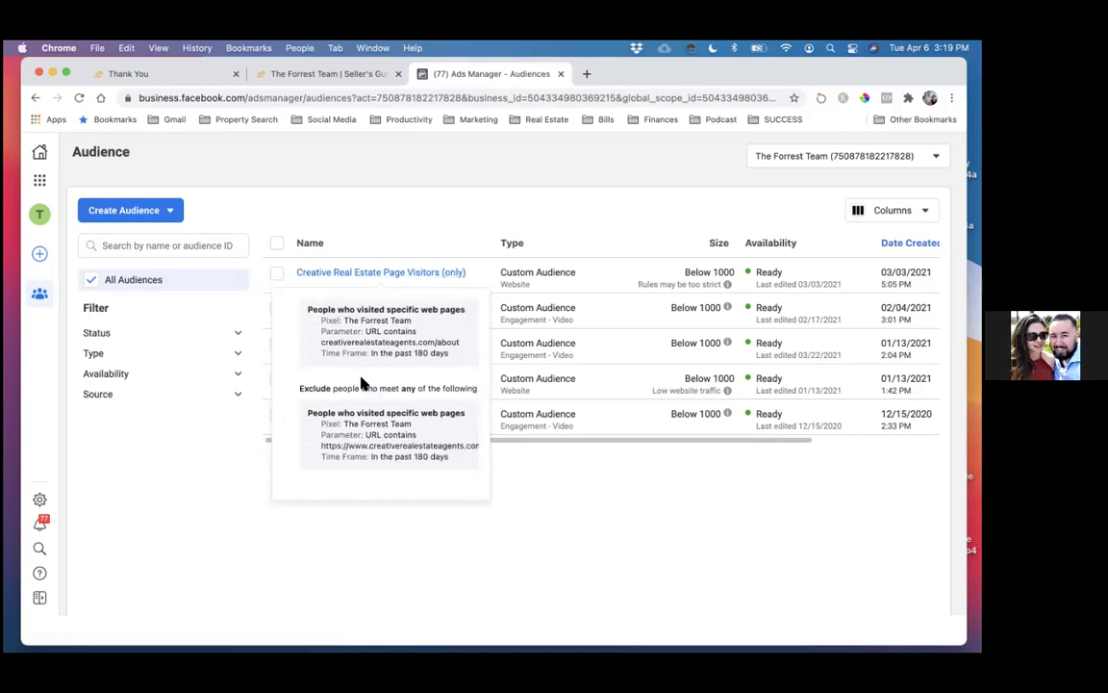
pyautogui.scroll(2, 363, 356)
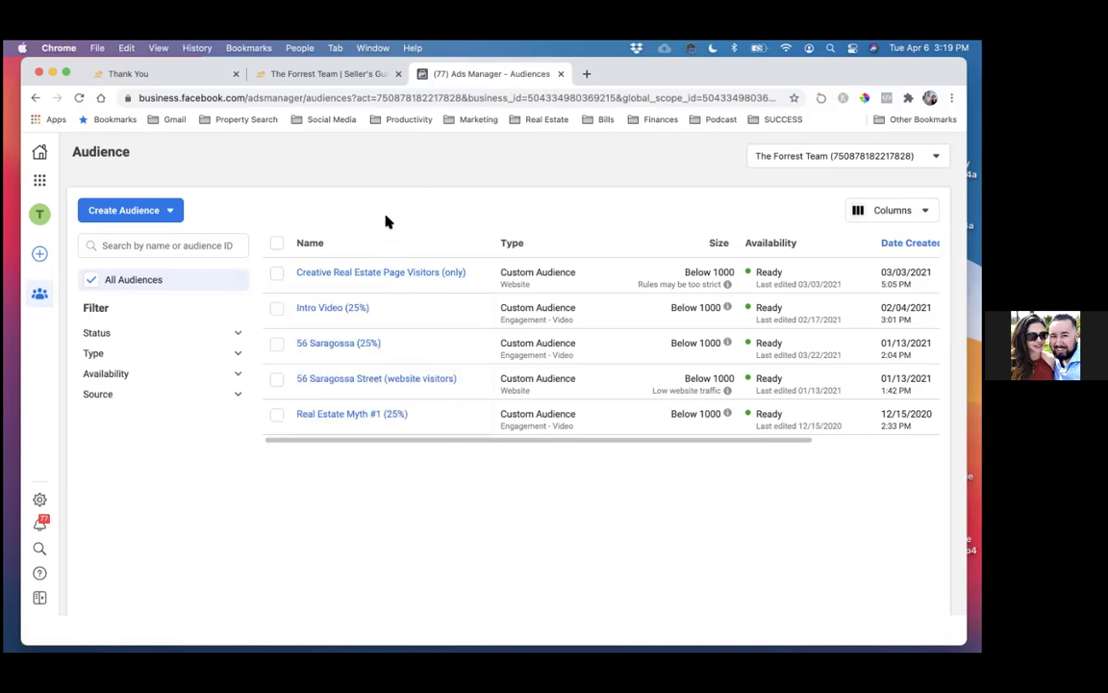
pyautogui.moveTo(337, 304)
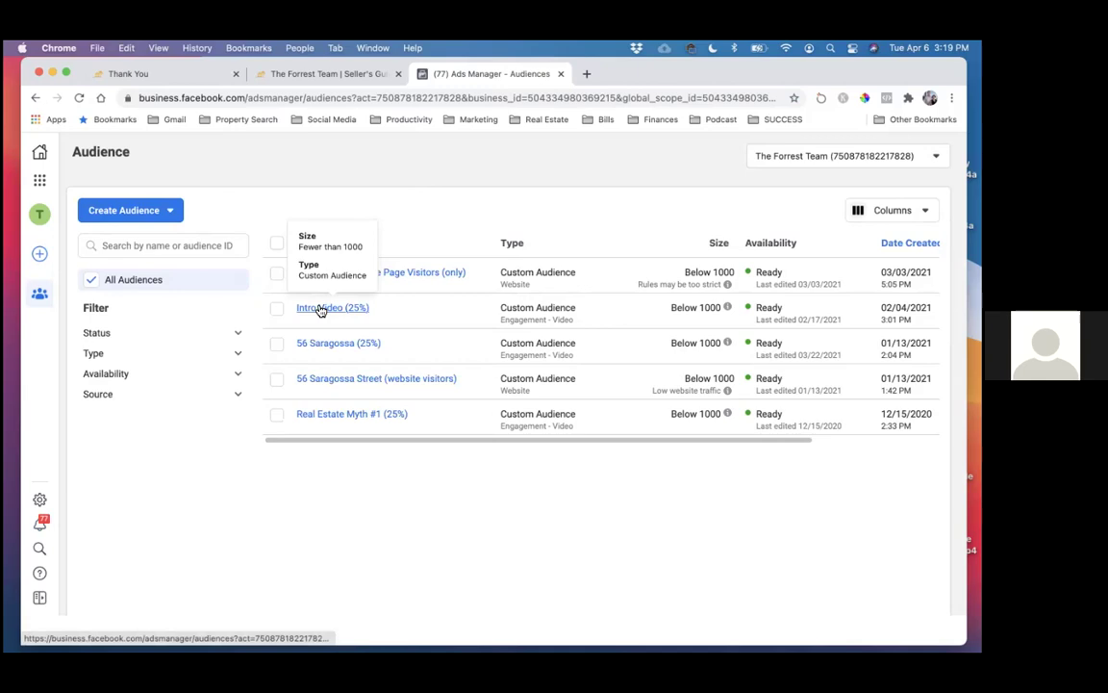
pyautogui.click(322, 308)
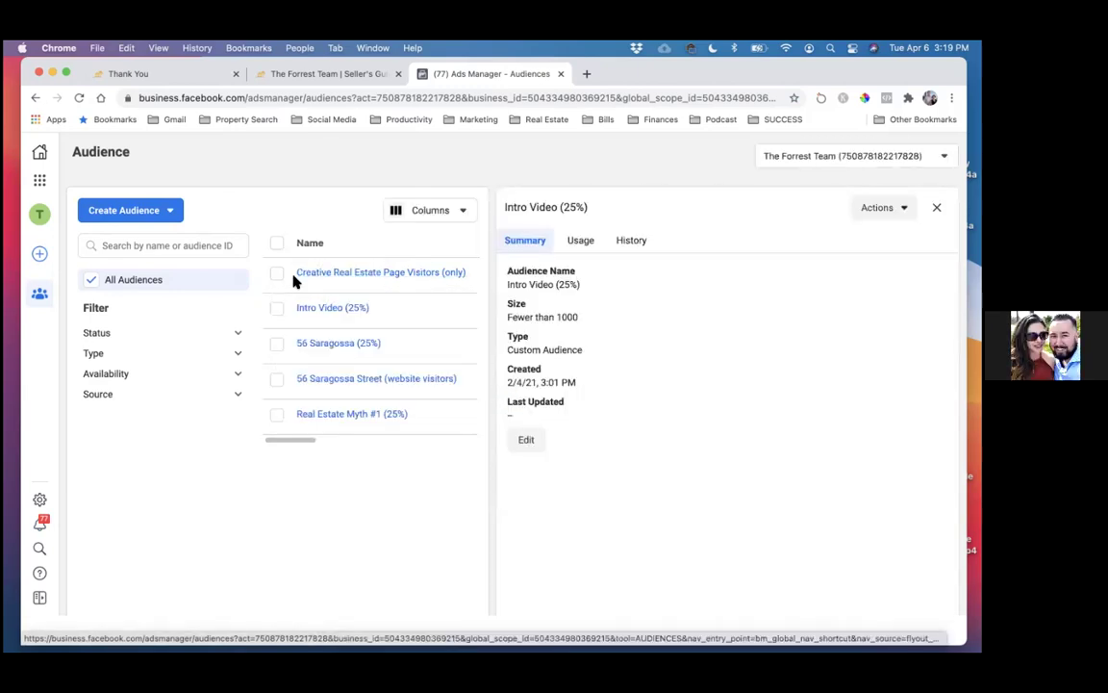
pyautogui.click(277, 274)
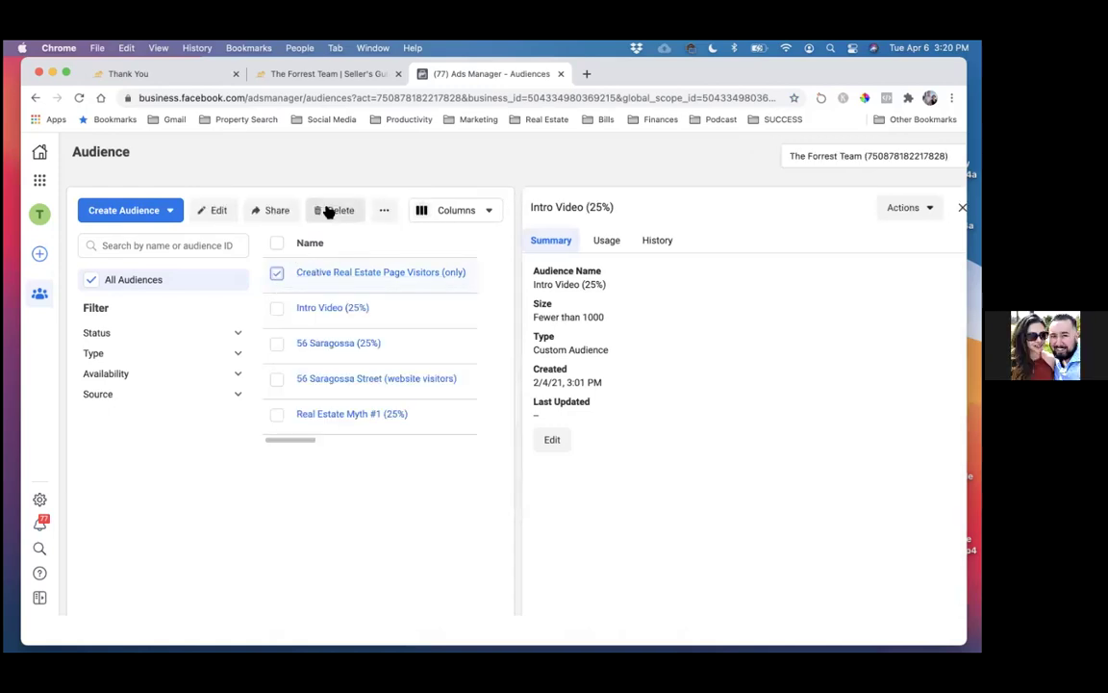
pyautogui.click(277, 273)
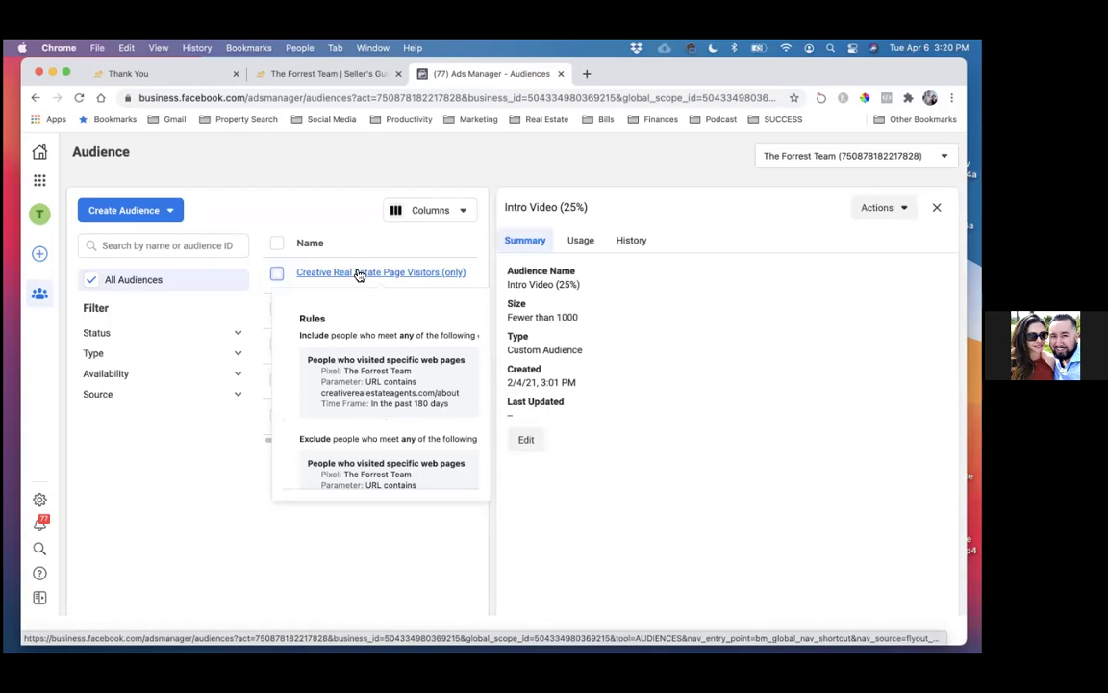
pyautogui.scroll(-2, 364, 383)
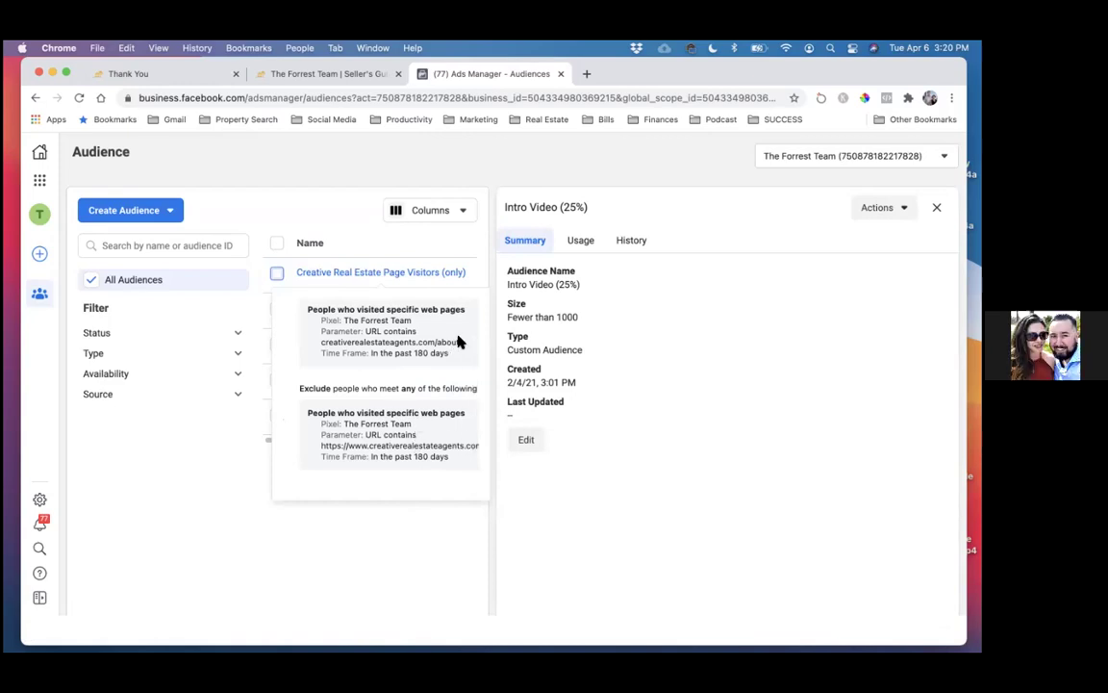
# - Select Creative Real Estate Page Visitors (only) and confirm deleting it
pyautogui.click(277, 273)
pyautogui.click(322, 215)
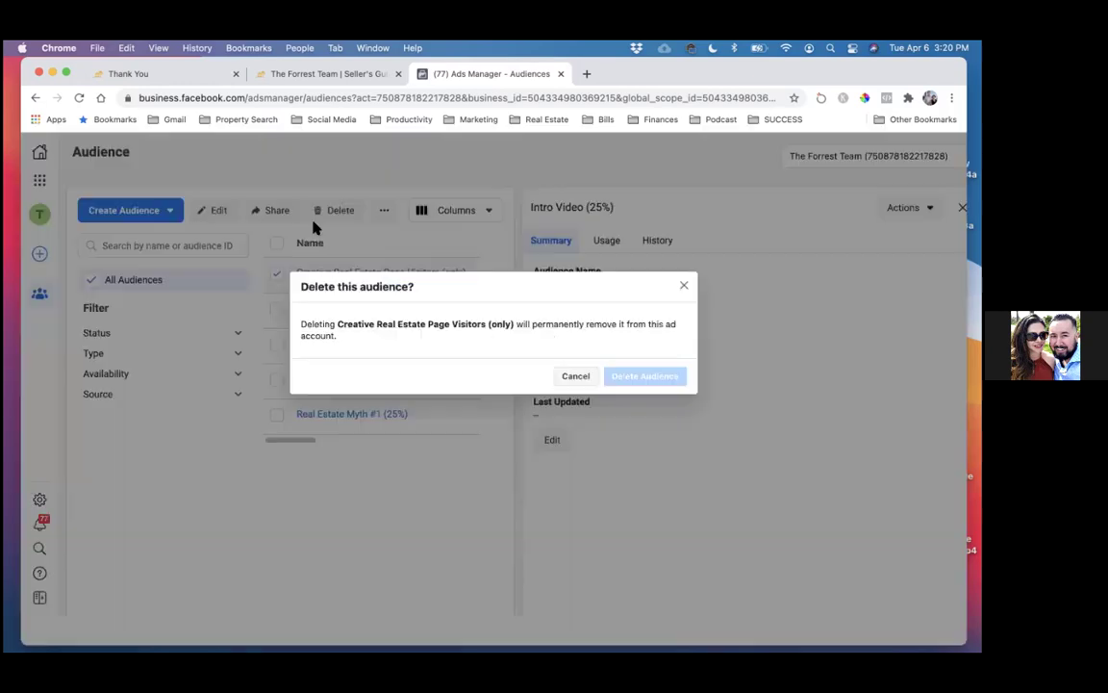
pyautogui.click(638, 377)
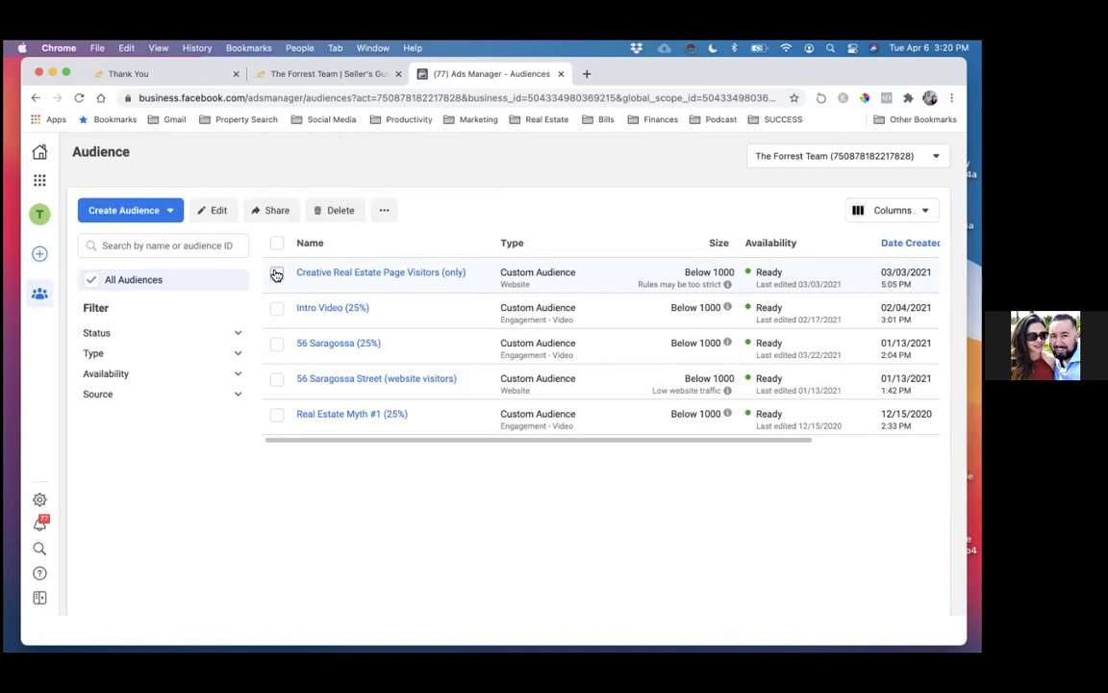
pyautogui.click(276, 275)
pyautogui.click(320, 210)
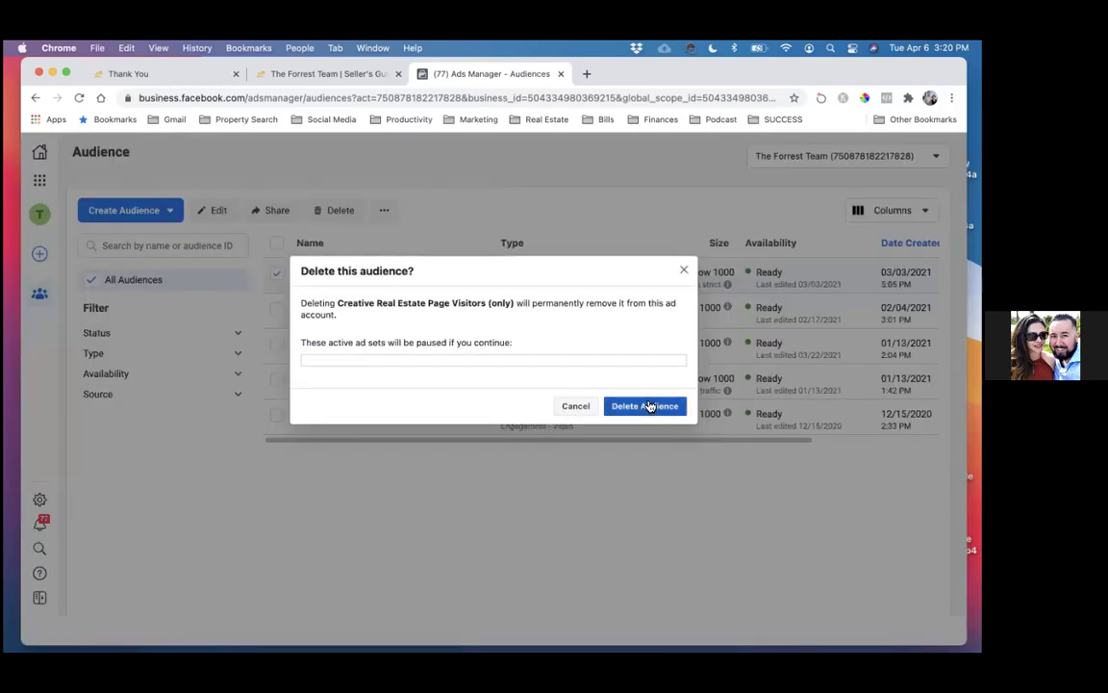
pyautogui.click(650, 405)
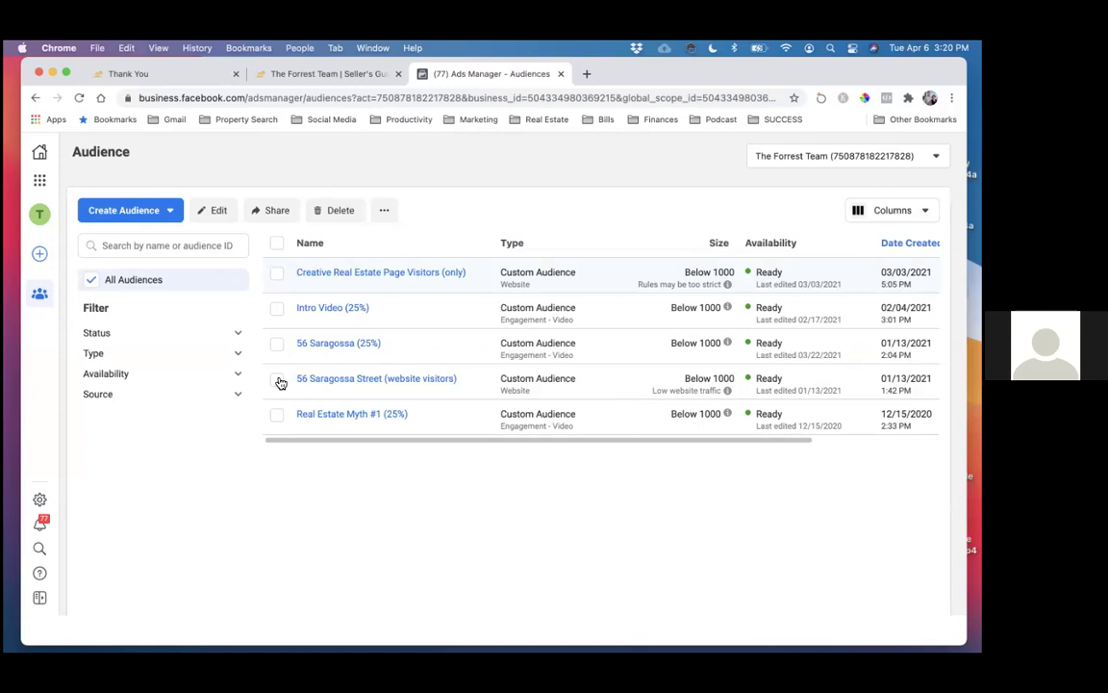
pyautogui.click(277, 346)
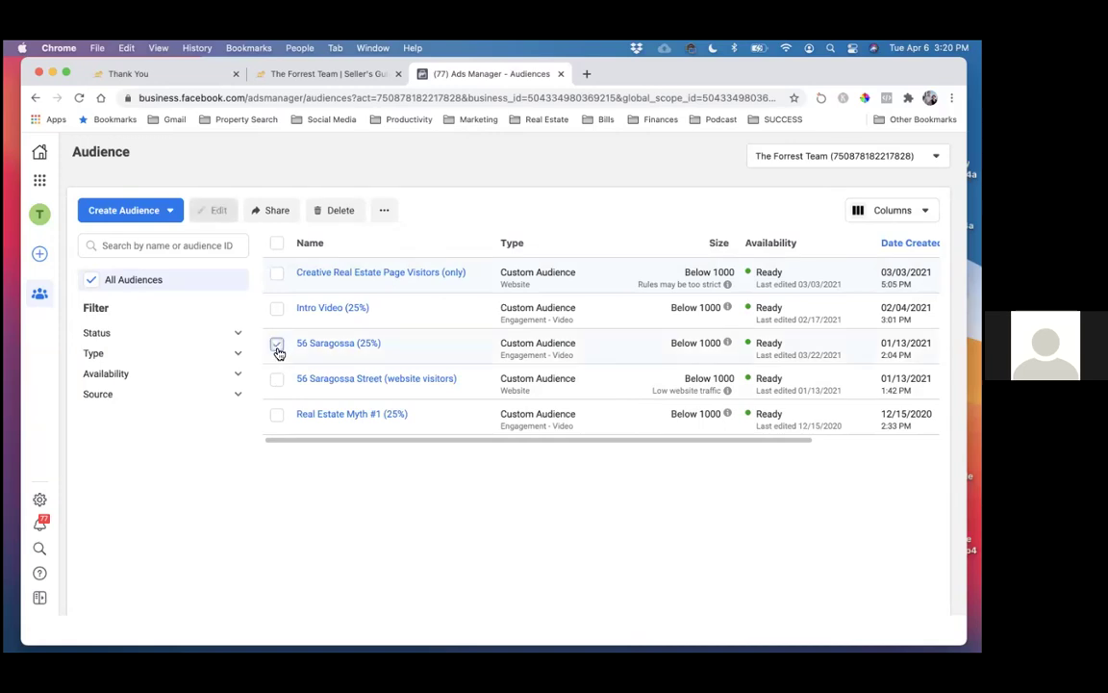
pyautogui.click(277, 346)
pyautogui.moveTo(361, 382)
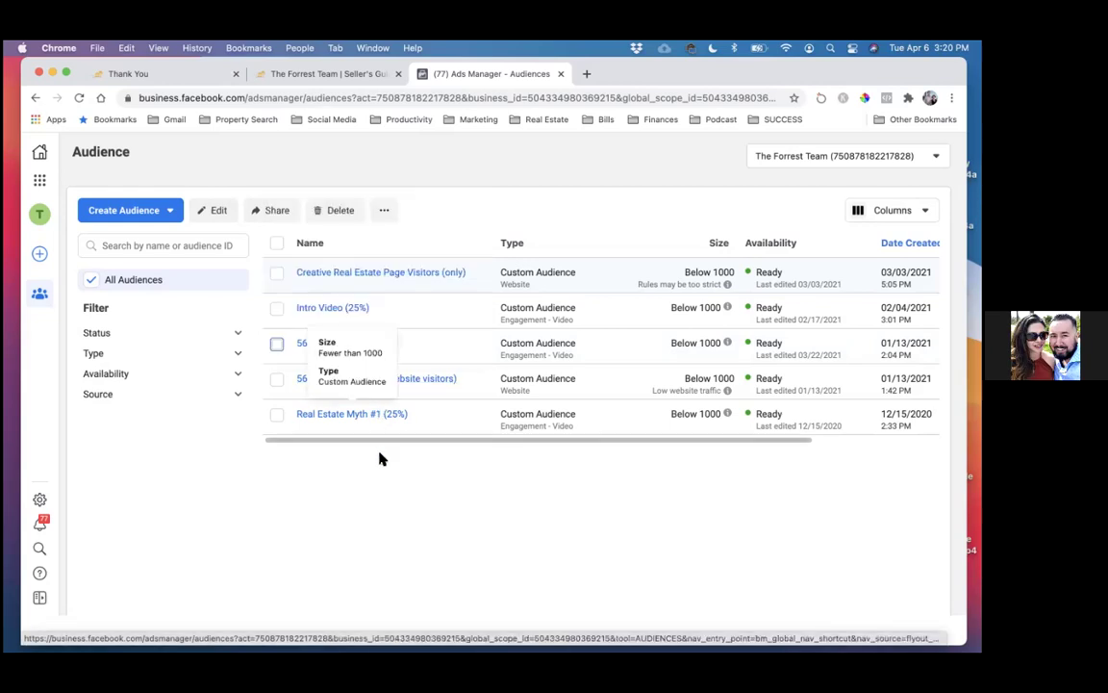
pyautogui.click(277, 346)
pyautogui.click(277, 346)
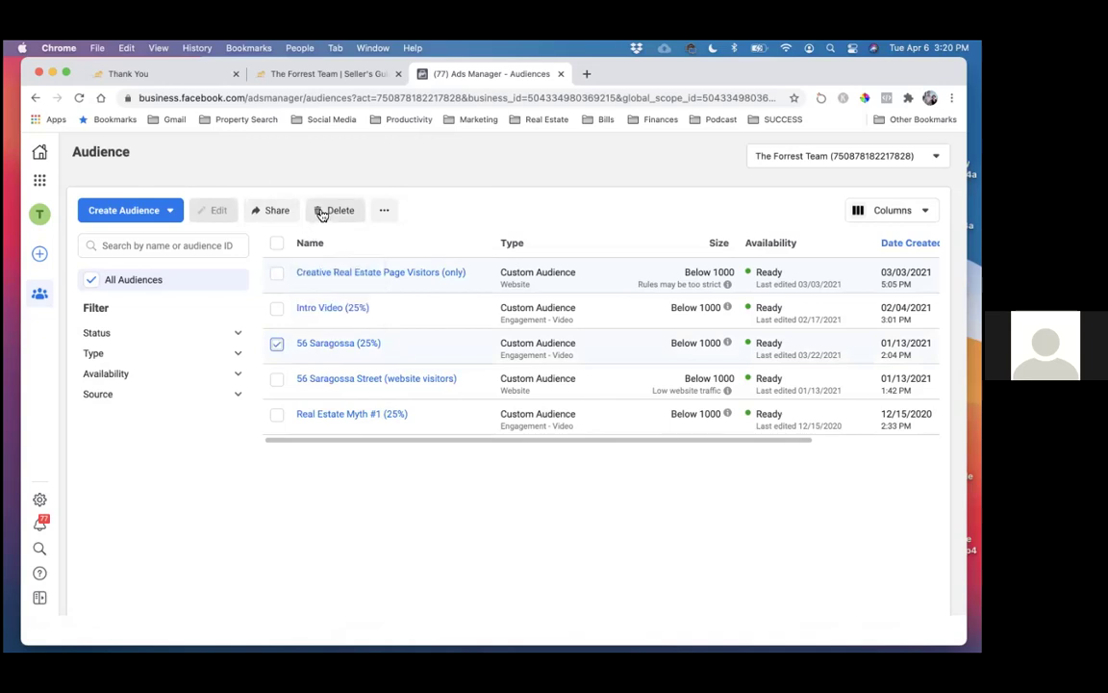
pyautogui.click(277, 342)
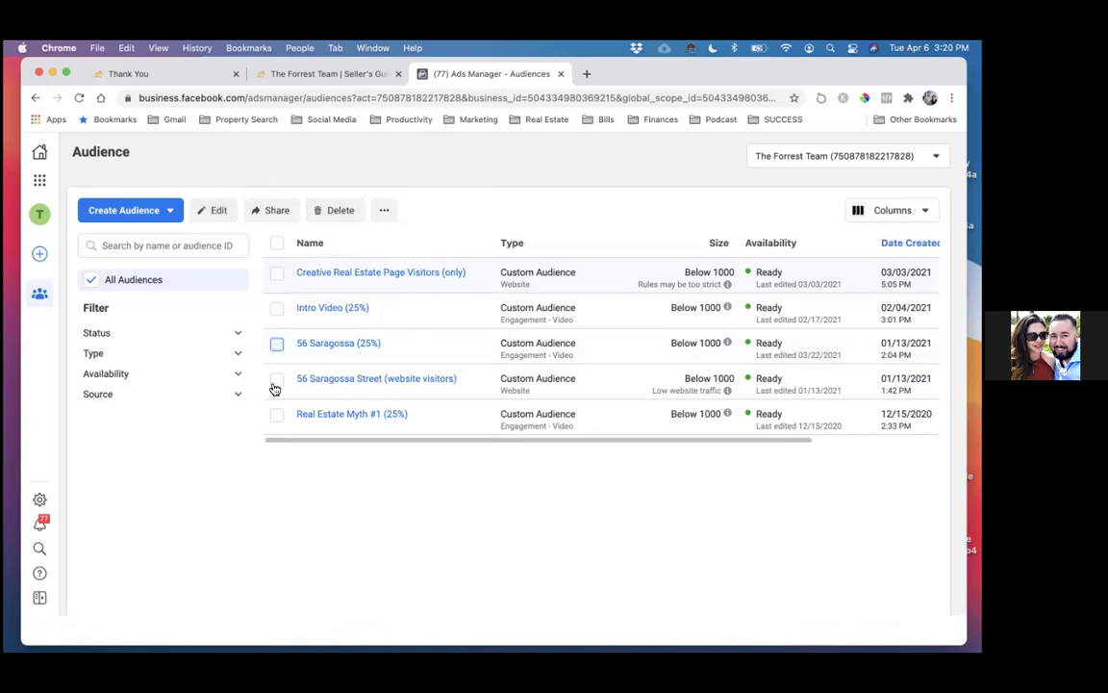
pyautogui.click(337, 210)
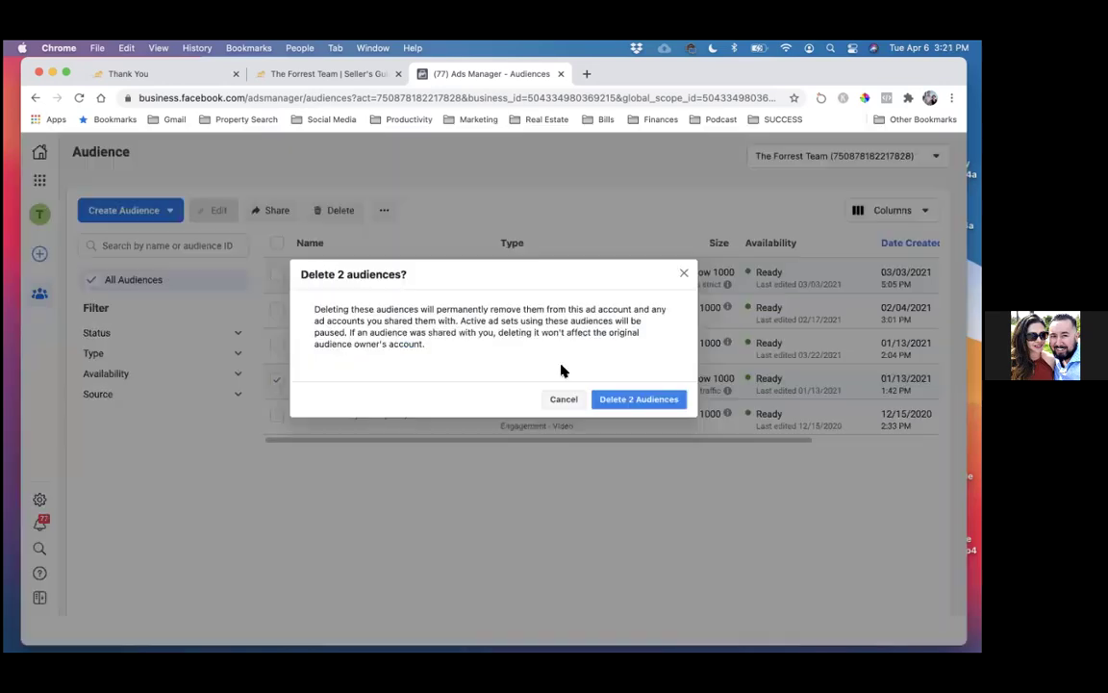
pyautogui.click(634, 397)
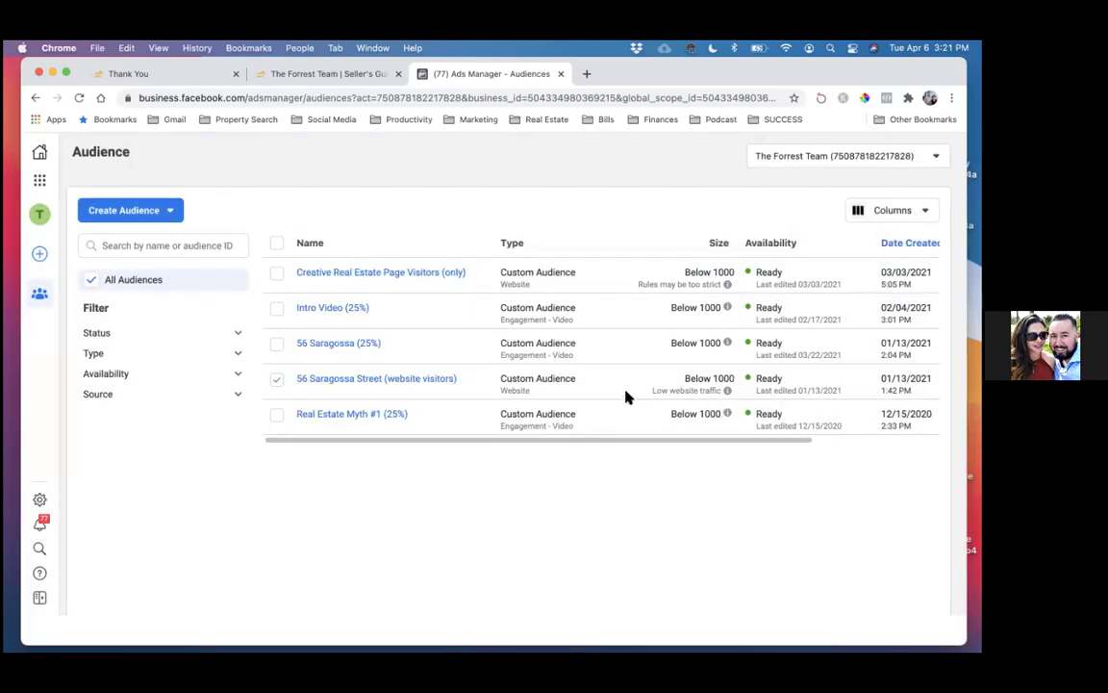
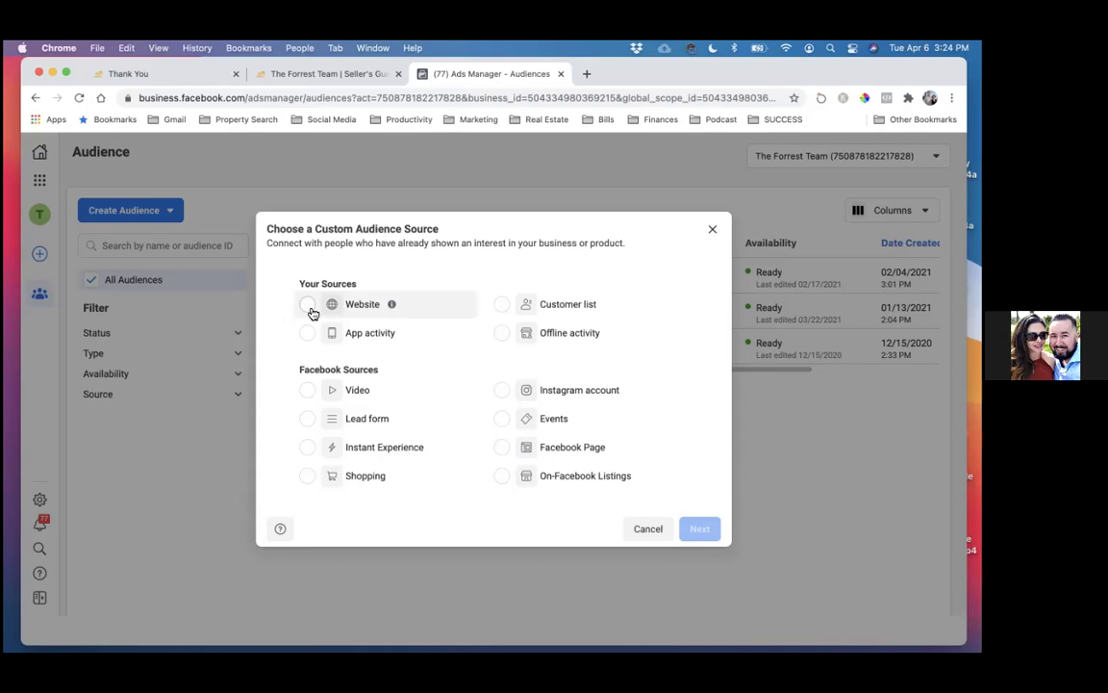
# - Start a custom audience with Website chosen as the source
pyautogui.click(310, 307)
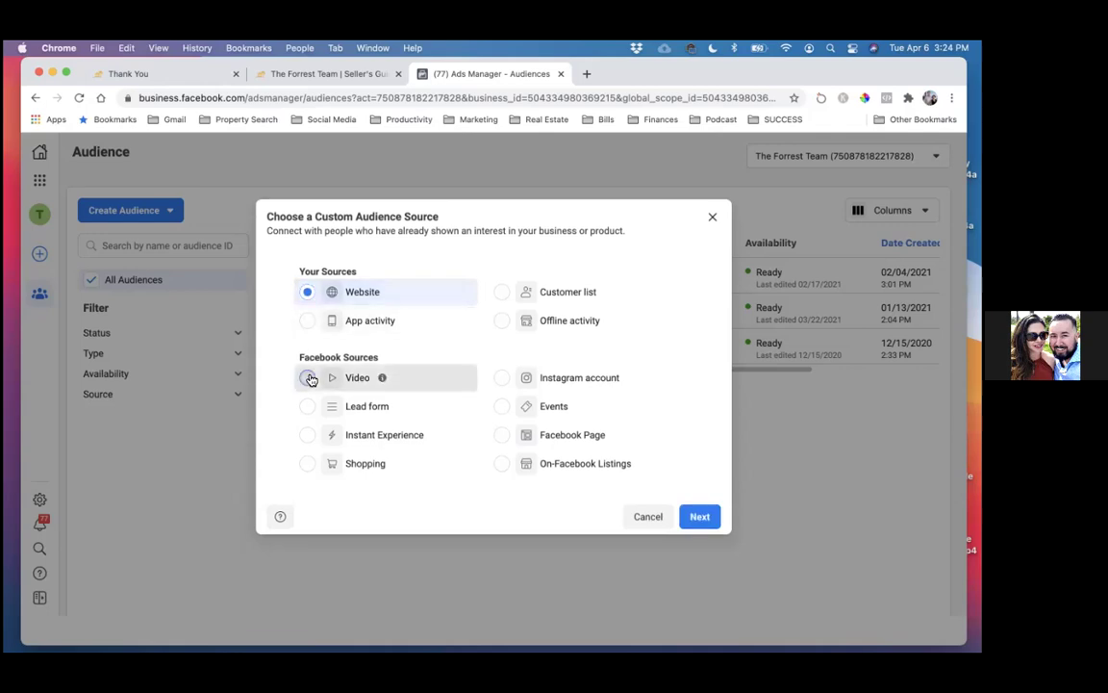
pyautogui.click(308, 376)
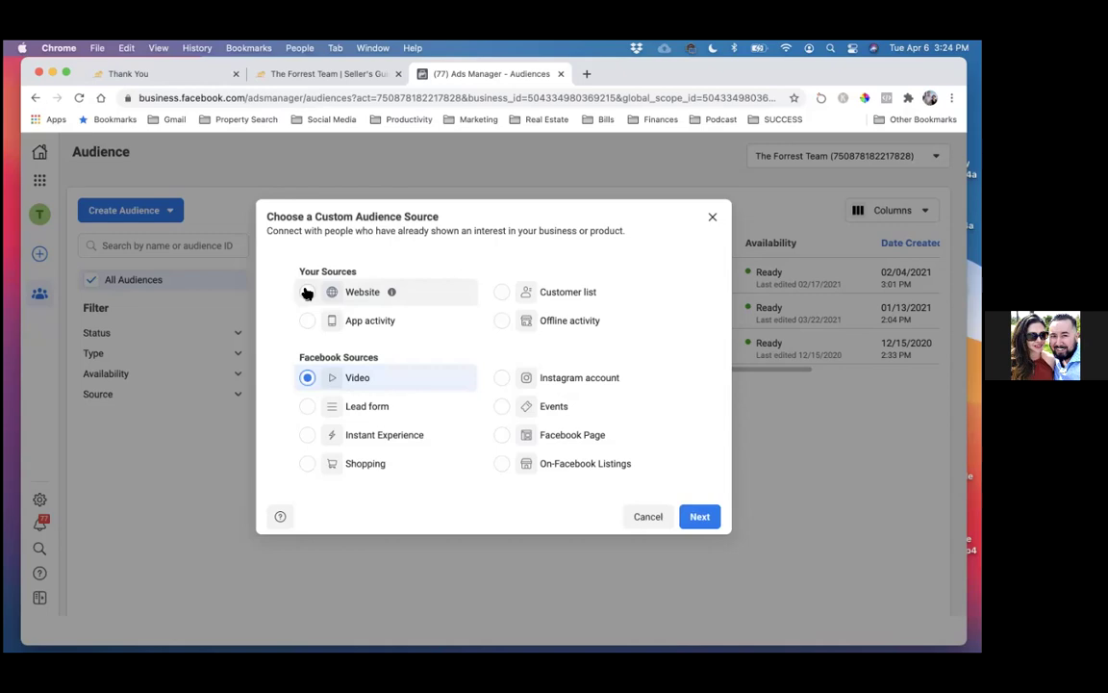
pyautogui.click(306, 293)
pyautogui.click(699, 516)
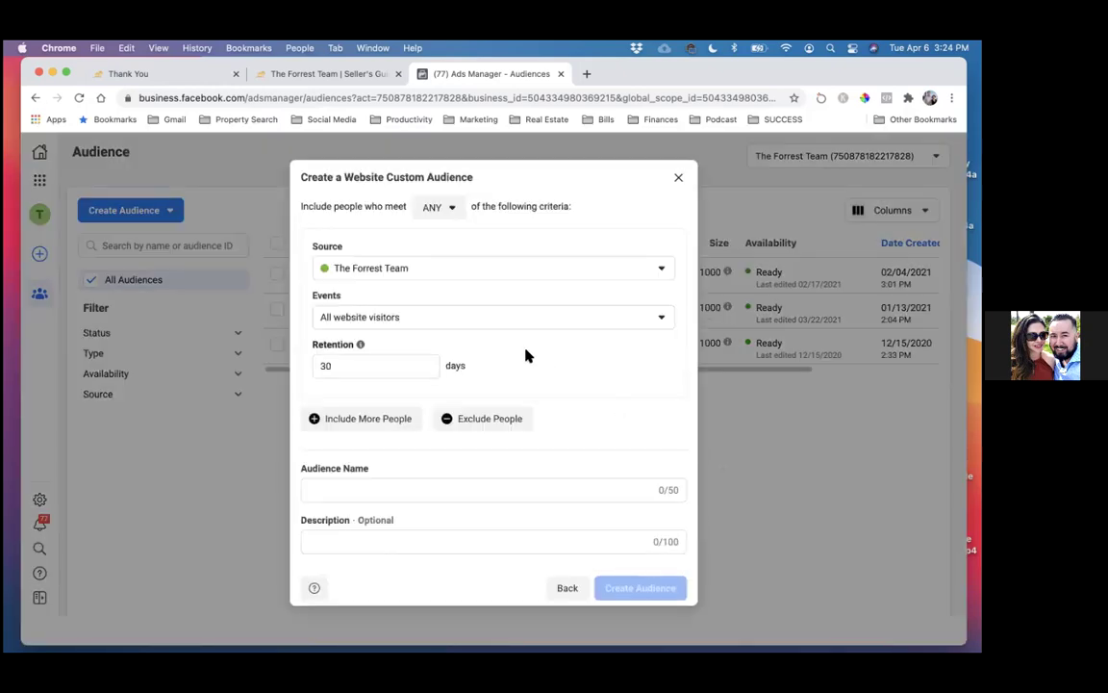
# - Copy the seller thank-you page's address from the Thank You tab
pyautogui.click(161, 75)
pyautogui.doubleClick(182, 98)
pyautogui.tripleClick(190, 97)
pyautogui.press('super+c')
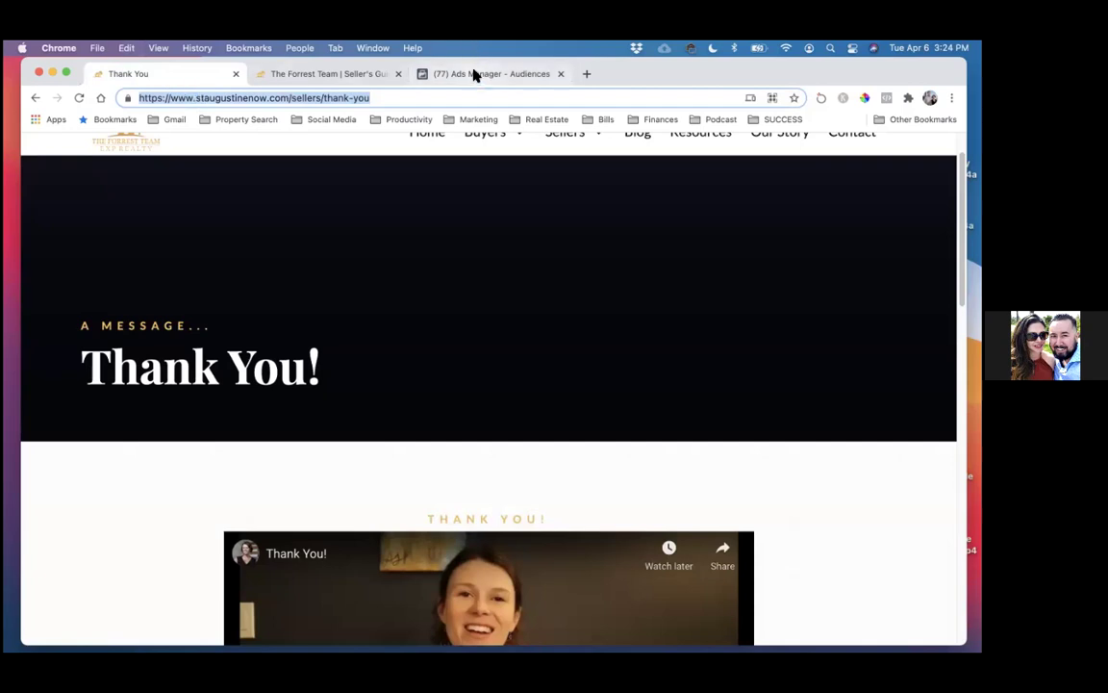
# - Copy staugustinenow.com/sellers/thank-you without the www prefix and return to the Ads Manager tab
pyautogui.click(177, 97)
pyautogui.moveTo(196, 98); pyautogui.dragTo(366, 104)
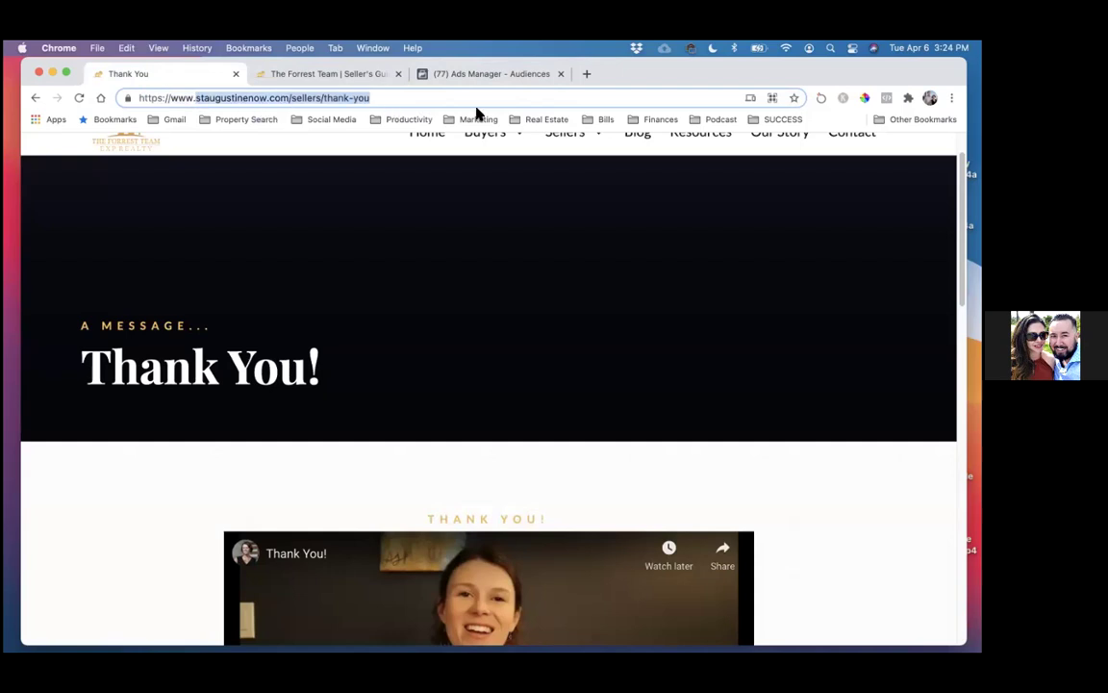
pyautogui.press('super+c')
pyautogui.moveTo(450, 76); pyautogui.dragTo(465, 110)
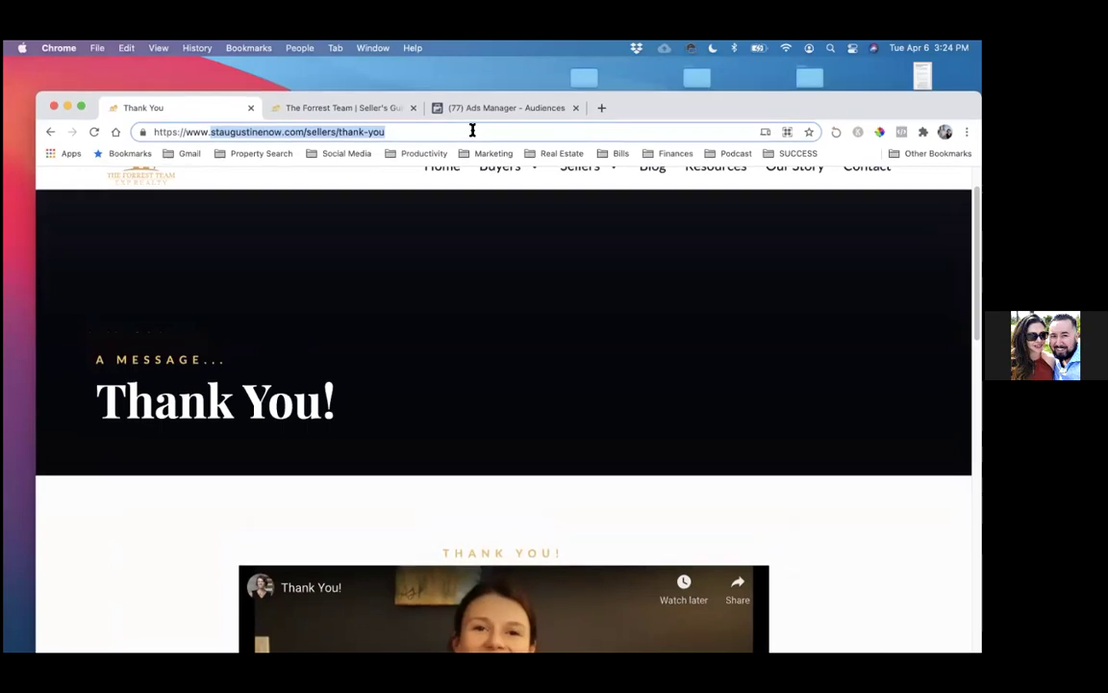
pyautogui.click(465, 114)
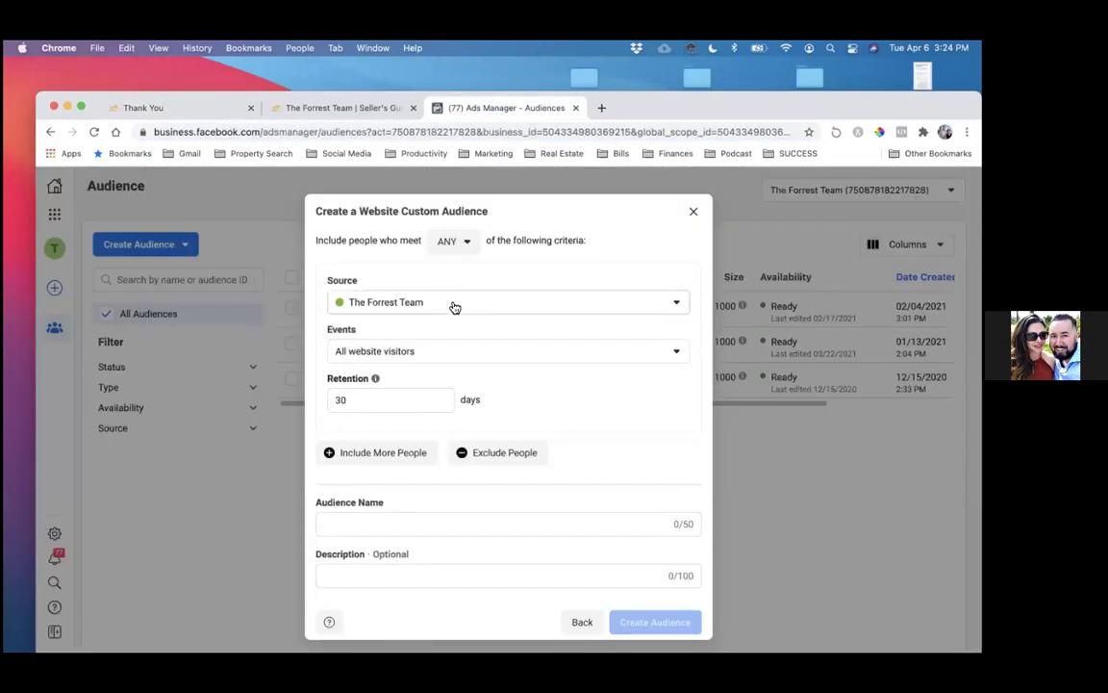
# - Keep The Forrest Team pixel as source and set the event to 'People who visited specific web pages'
pyautogui.moveTo(818, 112); pyautogui.dragTo(816, 81)
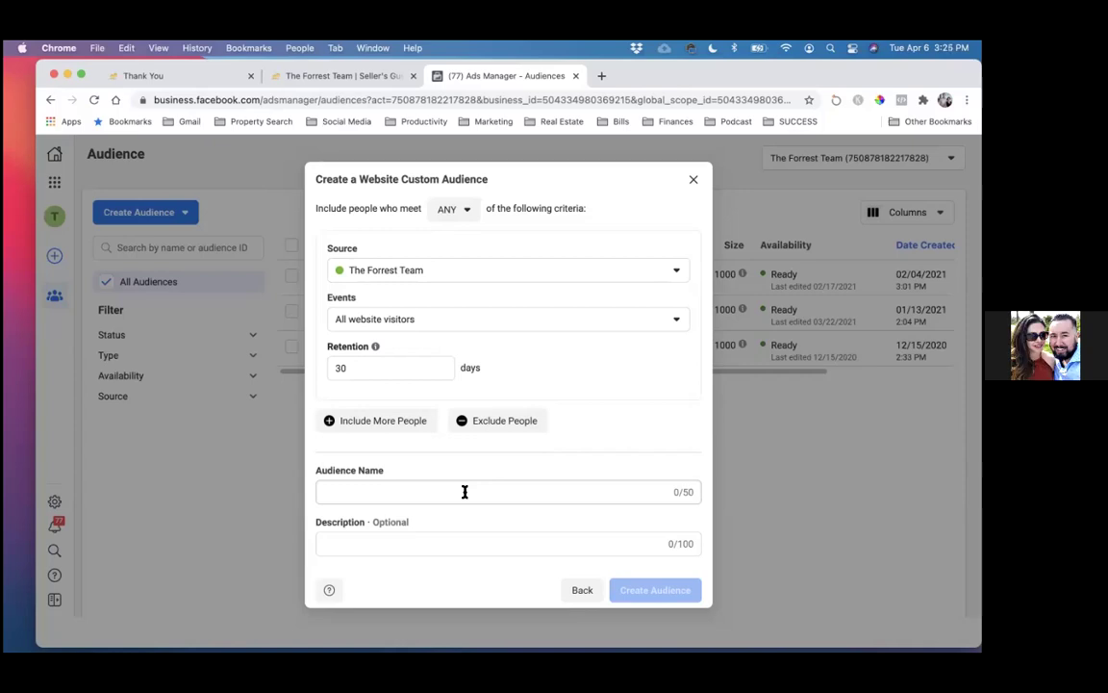
pyautogui.click(394, 279)
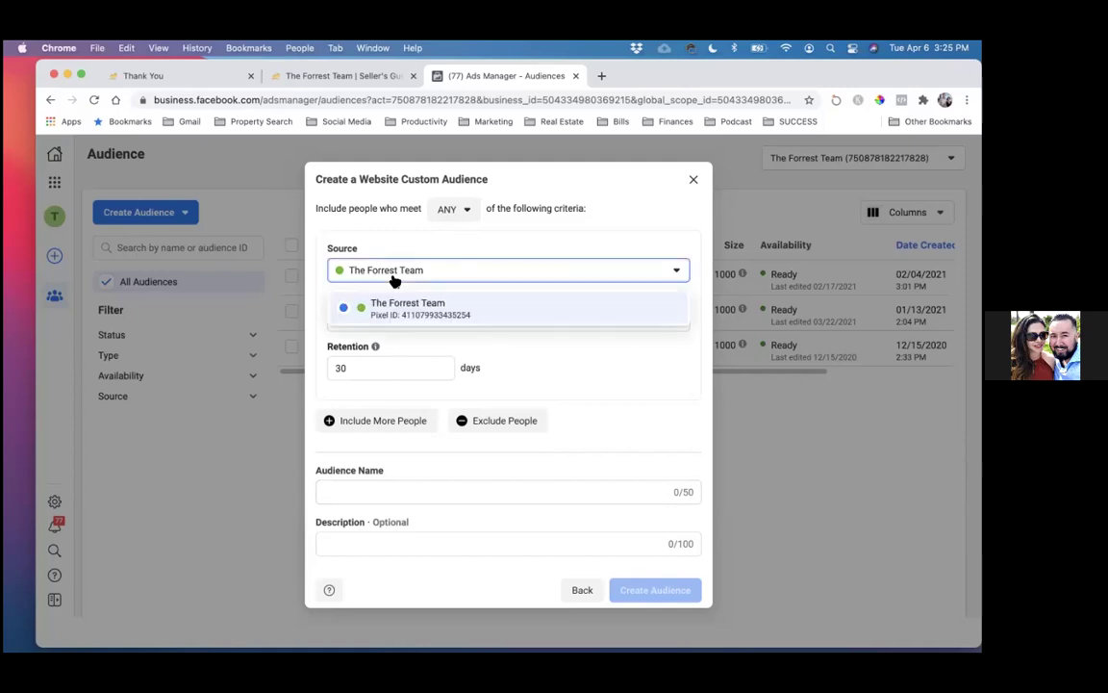
pyautogui.click(394, 279)
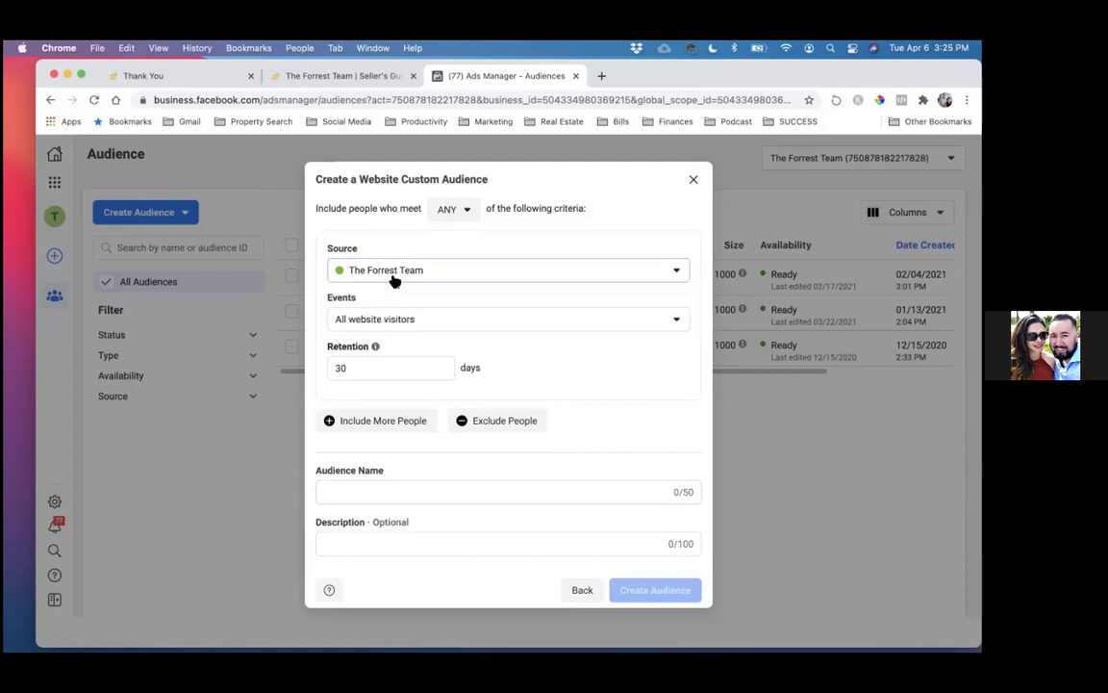
pyautogui.click(413, 329)
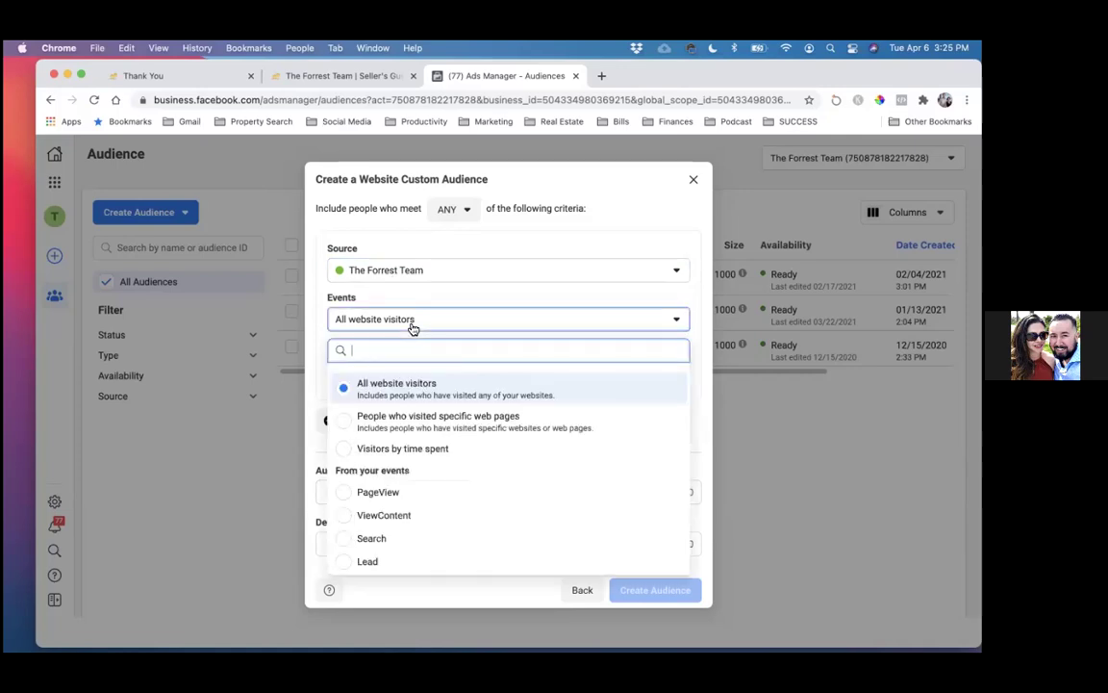
pyautogui.click(392, 424)
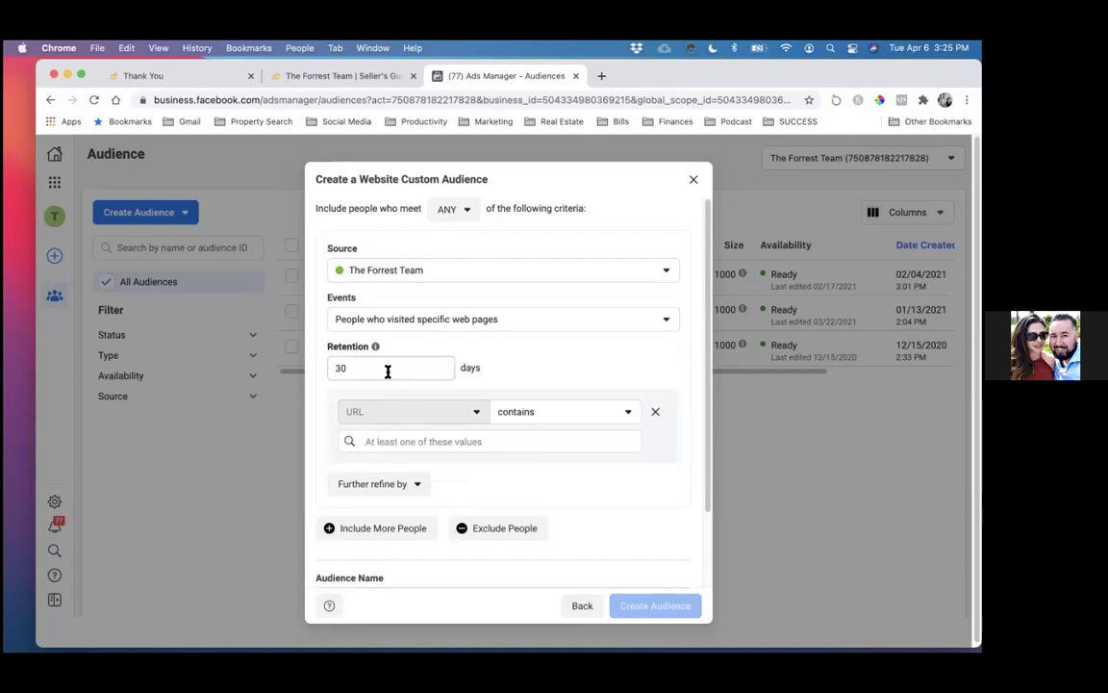
pyautogui.moveTo(388, 372); pyautogui.dragTo(344, 367)
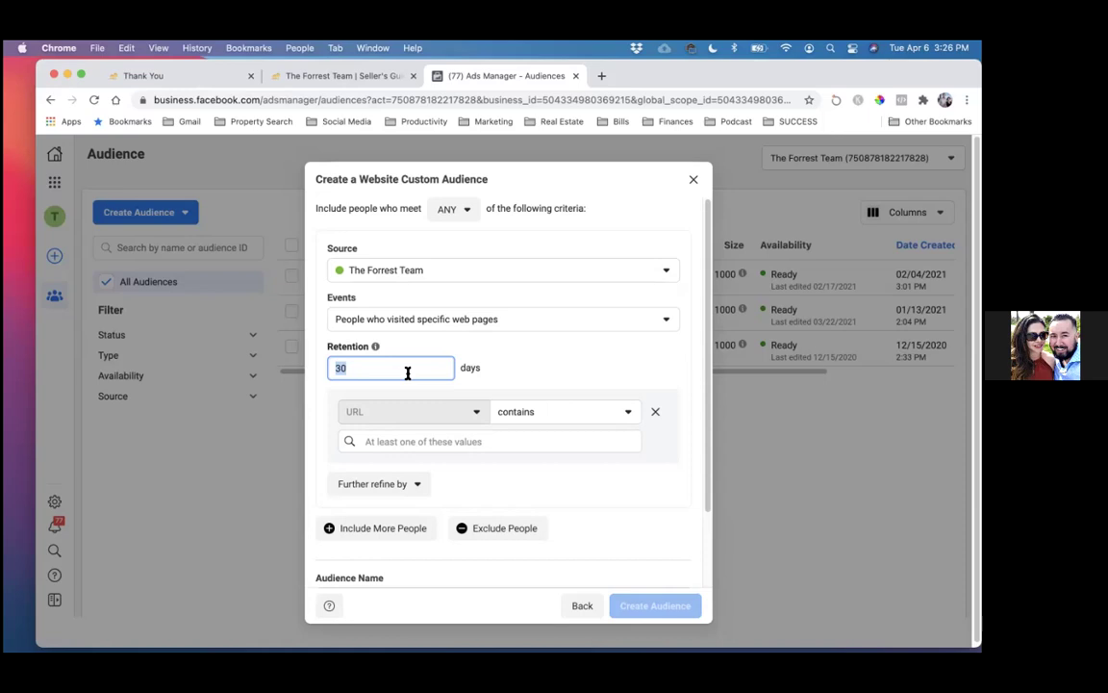
pyautogui.click(366, 441)
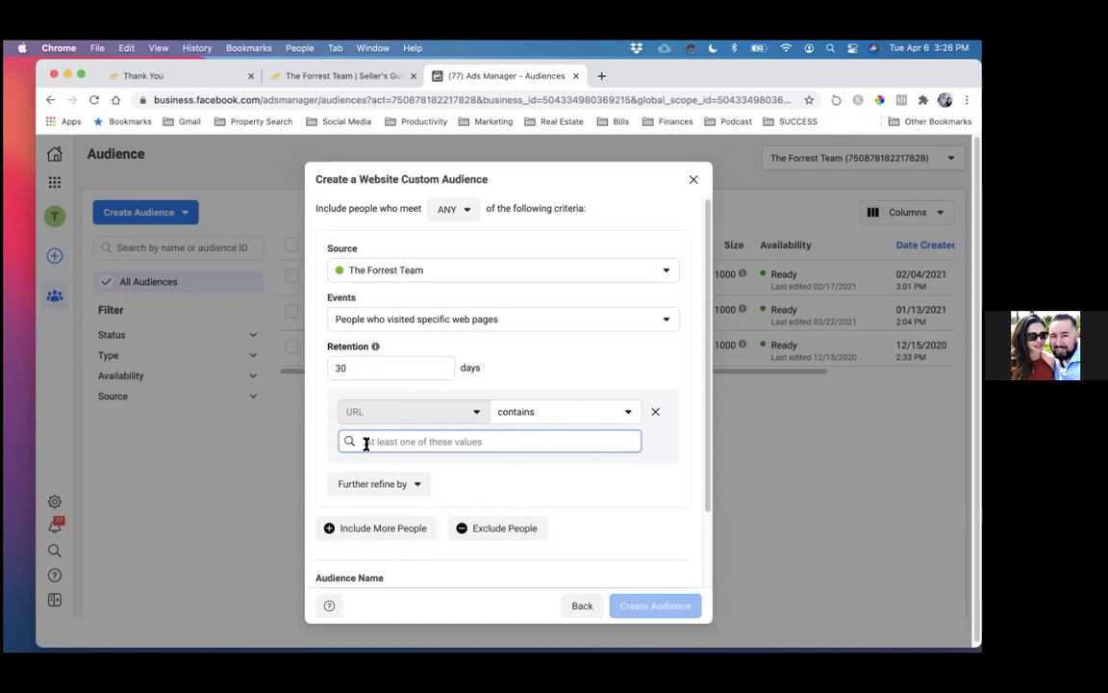
# - Add staugustinenow.com/sellers/thank-you as the URL rule and name the audience 'Seller Guide Leads'
pyautogui.press('super+v')
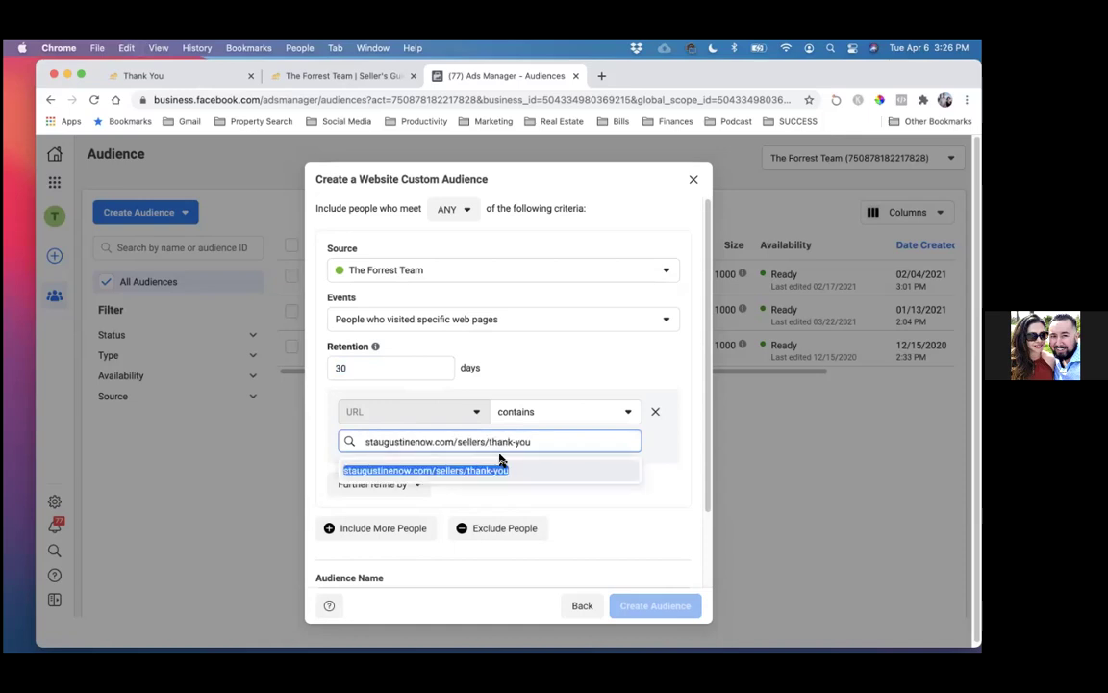
pyautogui.click(476, 468)
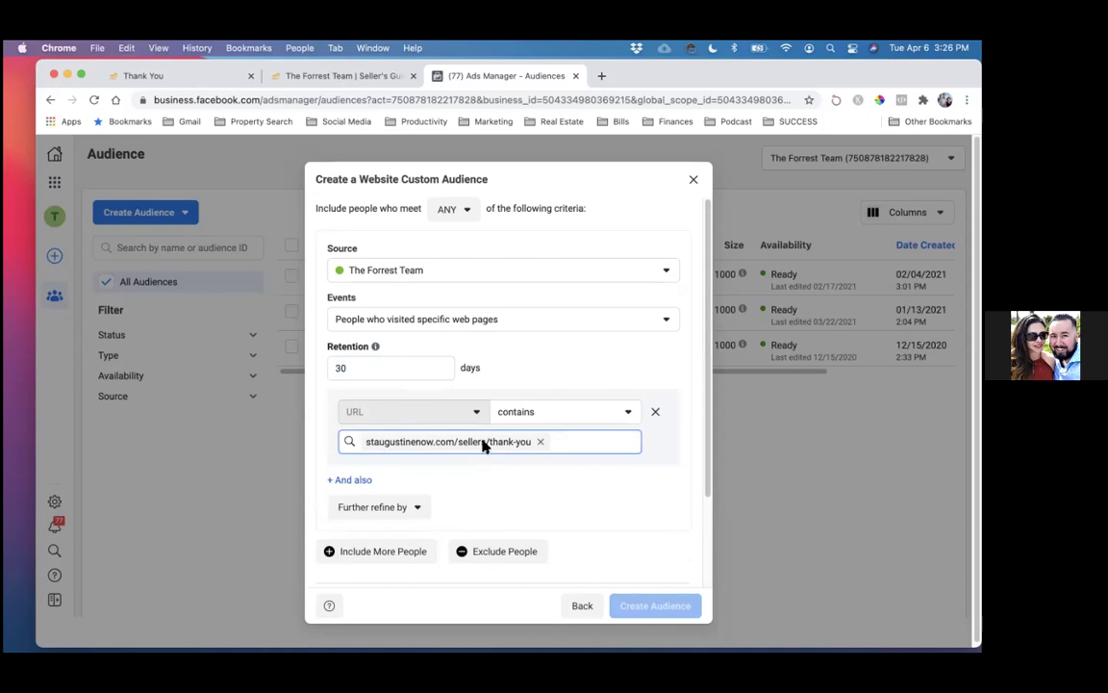
pyautogui.scroll(-1, 490, 475)
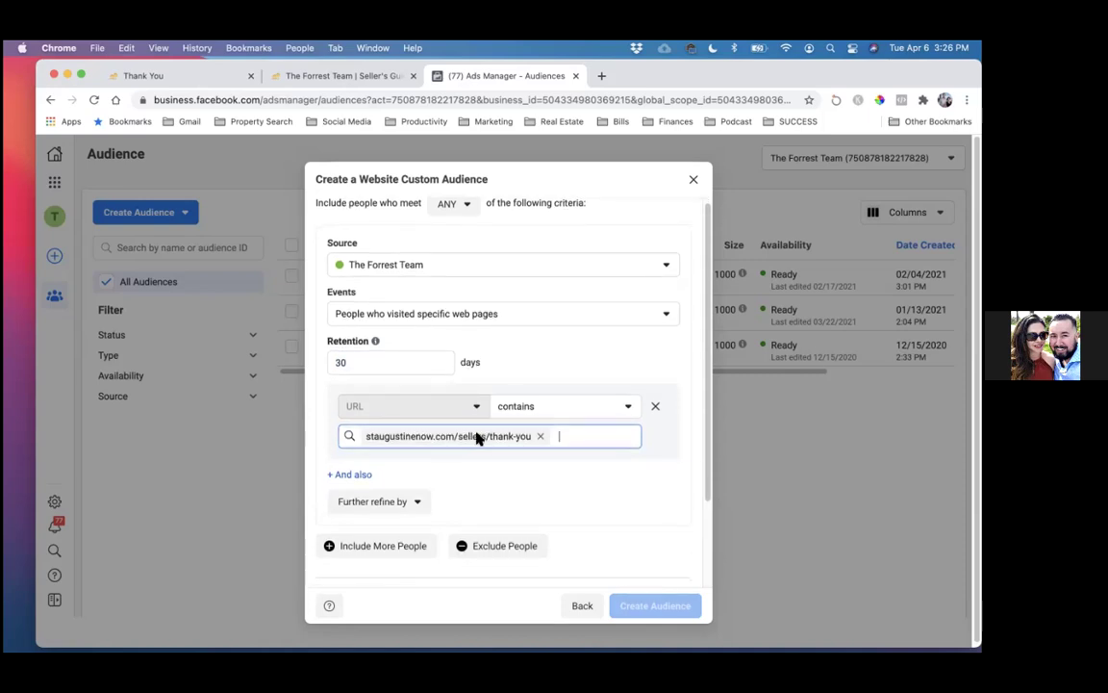
pyautogui.scroll(-3, 477, 436)
pyautogui.click(468, 502)
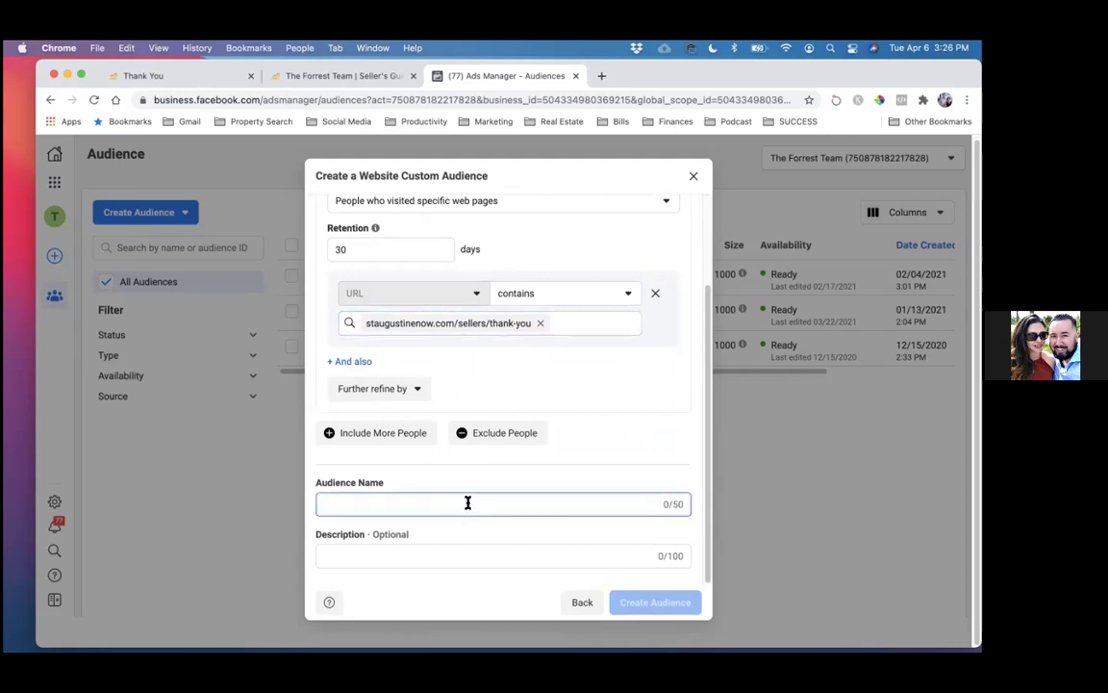
pyautogui.write('Seller ')
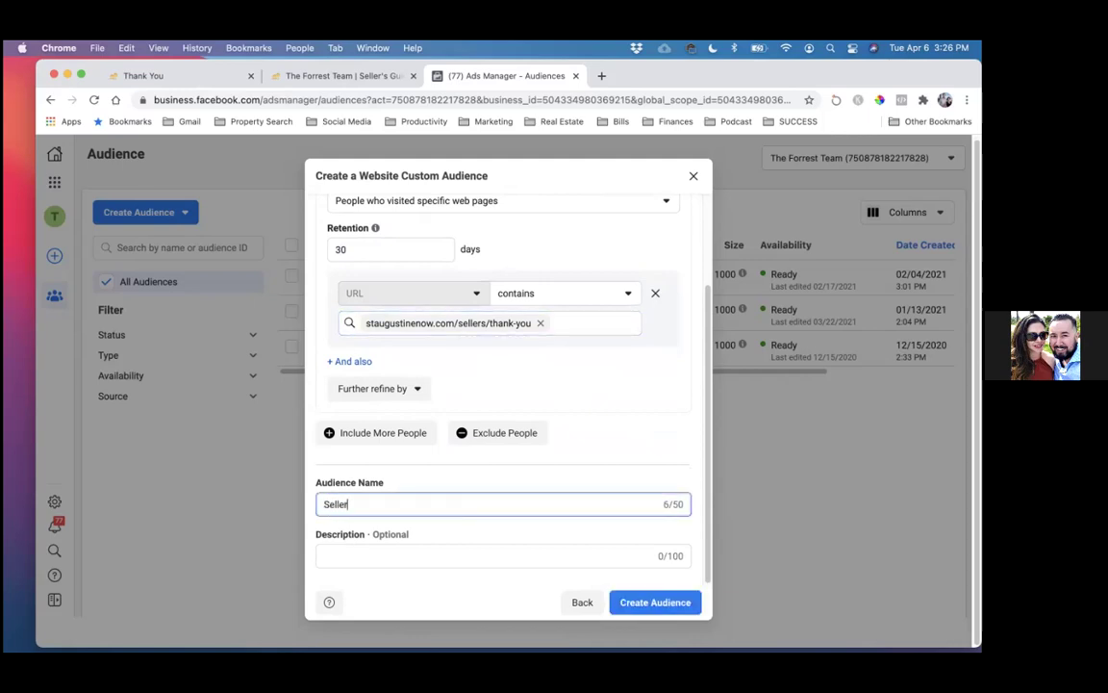
pyautogui.write('Guid')
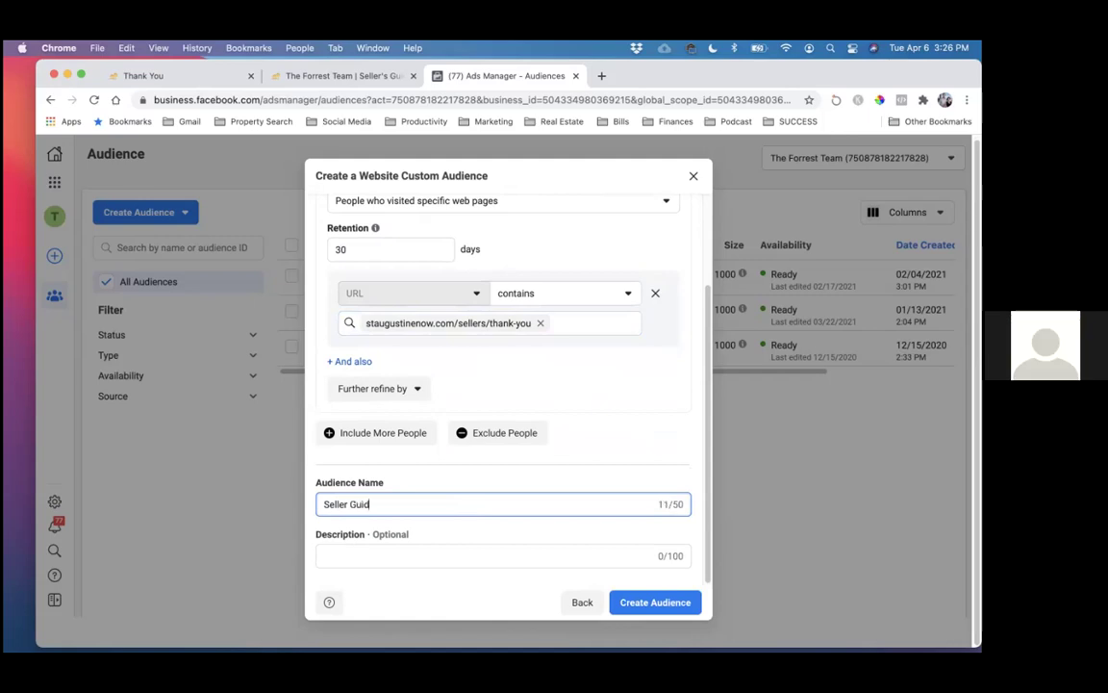
pyautogui.write('e Leads')
pyautogui.click(389, 549)
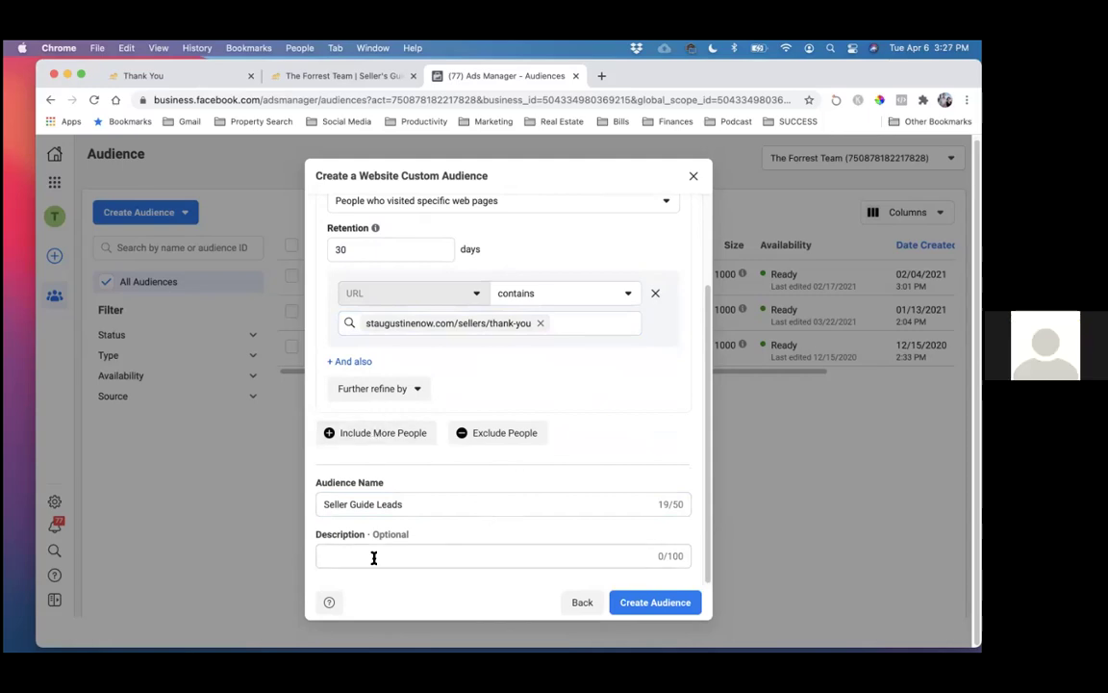
# - Create the Seller Guide Leads audience and dismiss the confirmation
pyautogui.click(679, 603)
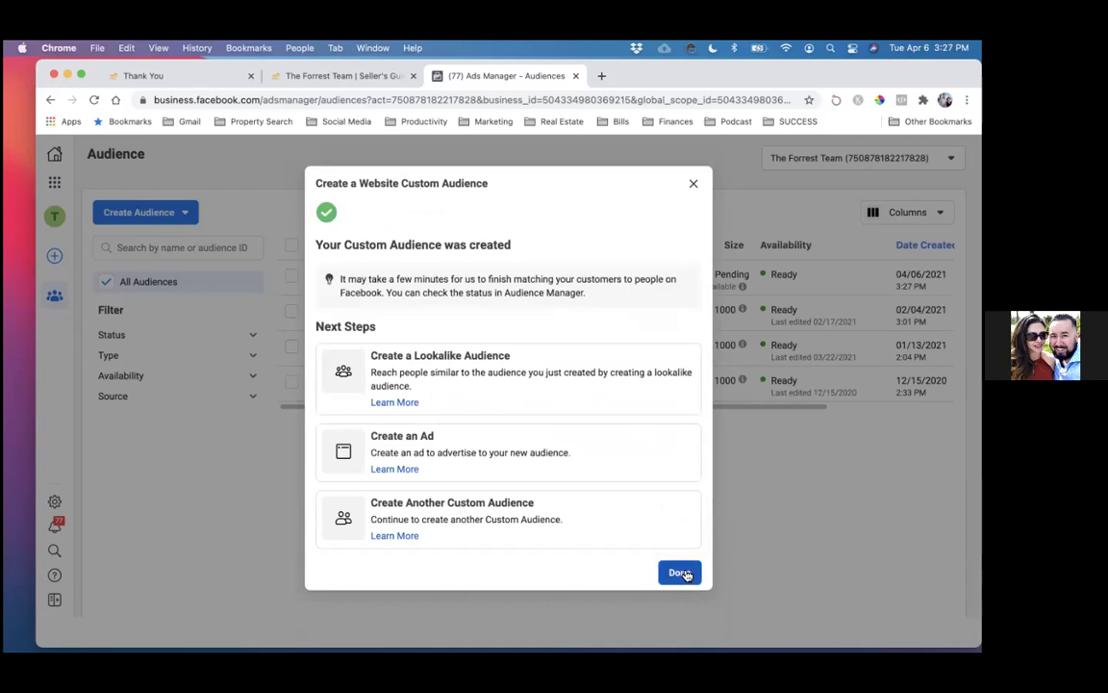
pyautogui.click(685, 573)
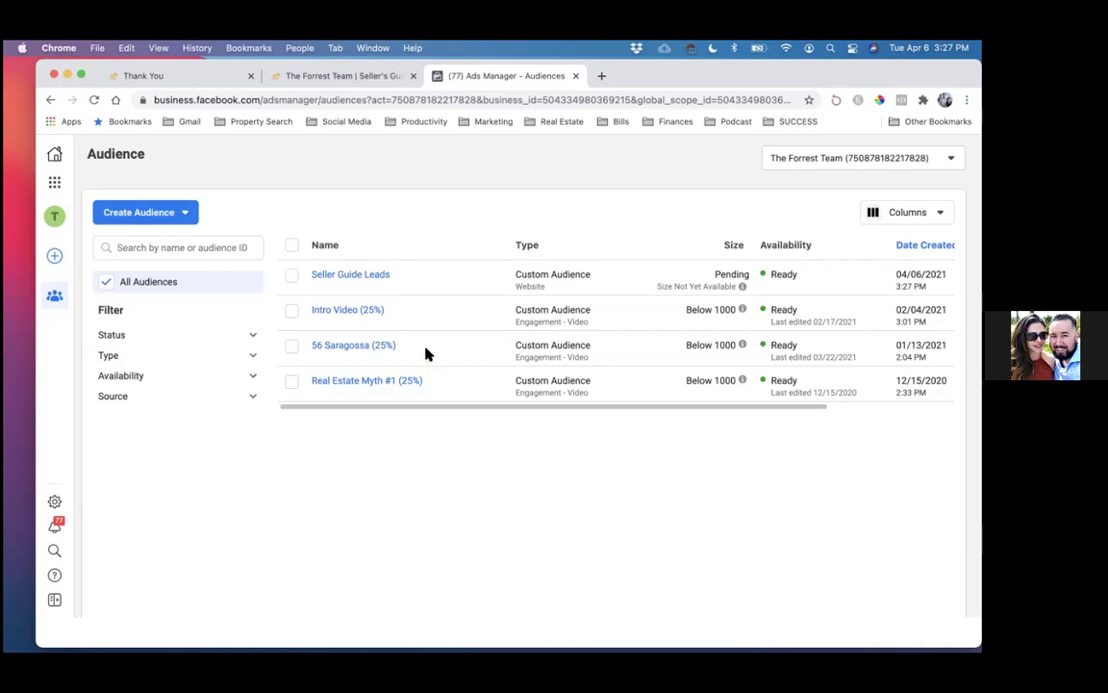
pyautogui.click(289, 77)
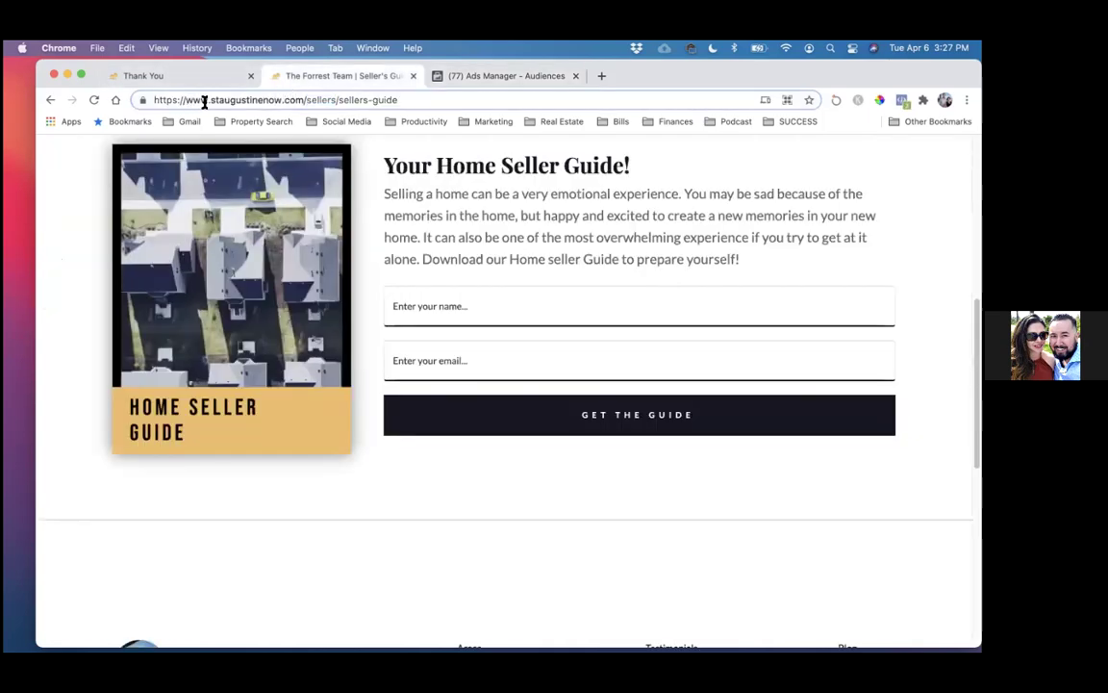
# - Select the seller's guide page address, then return to Audiences to create another
pyautogui.moveTo(212, 99); pyautogui.dragTo(499, 138)
pyautogui.press('super+c')
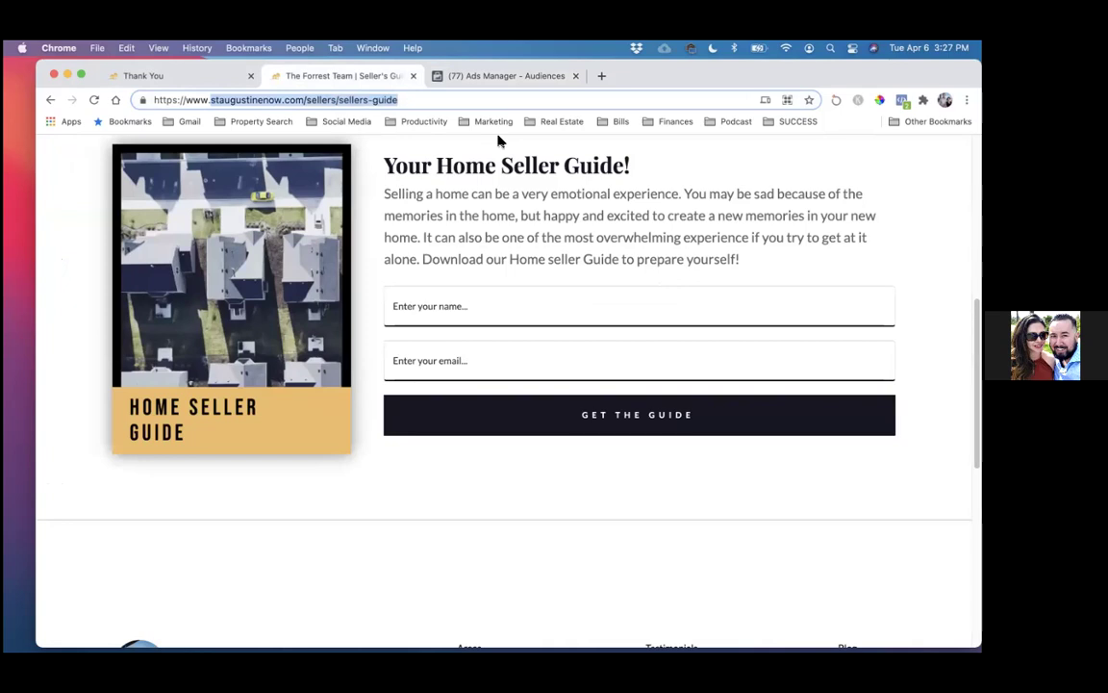
pyautogui.click(515, 77)
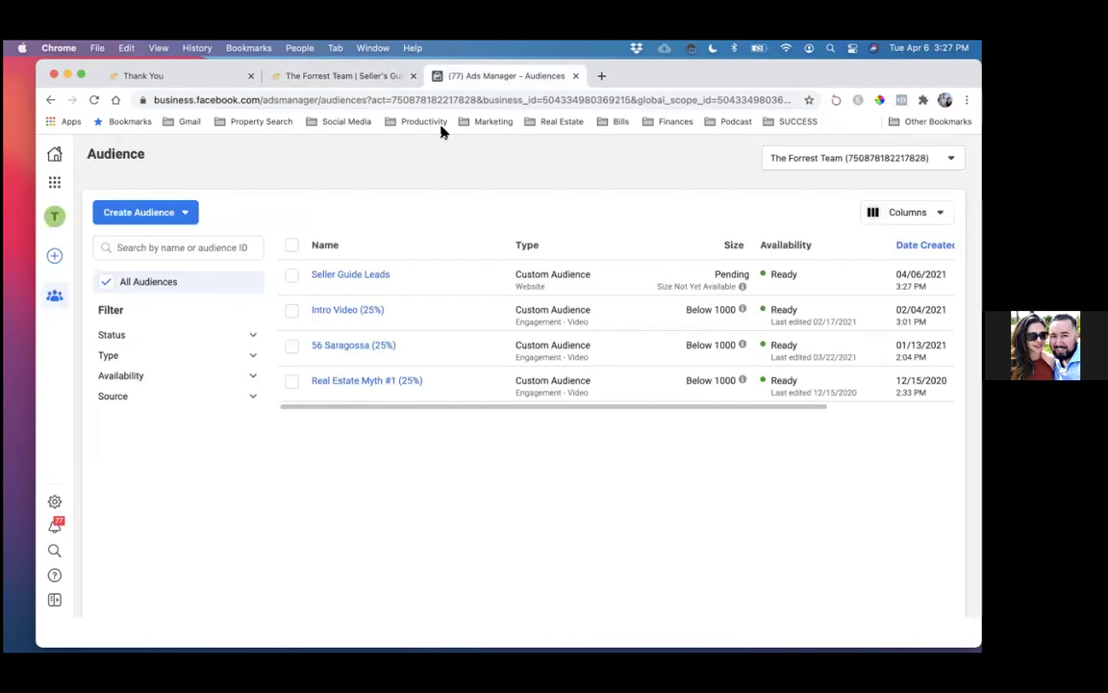
pyautogui.click(152, 218)
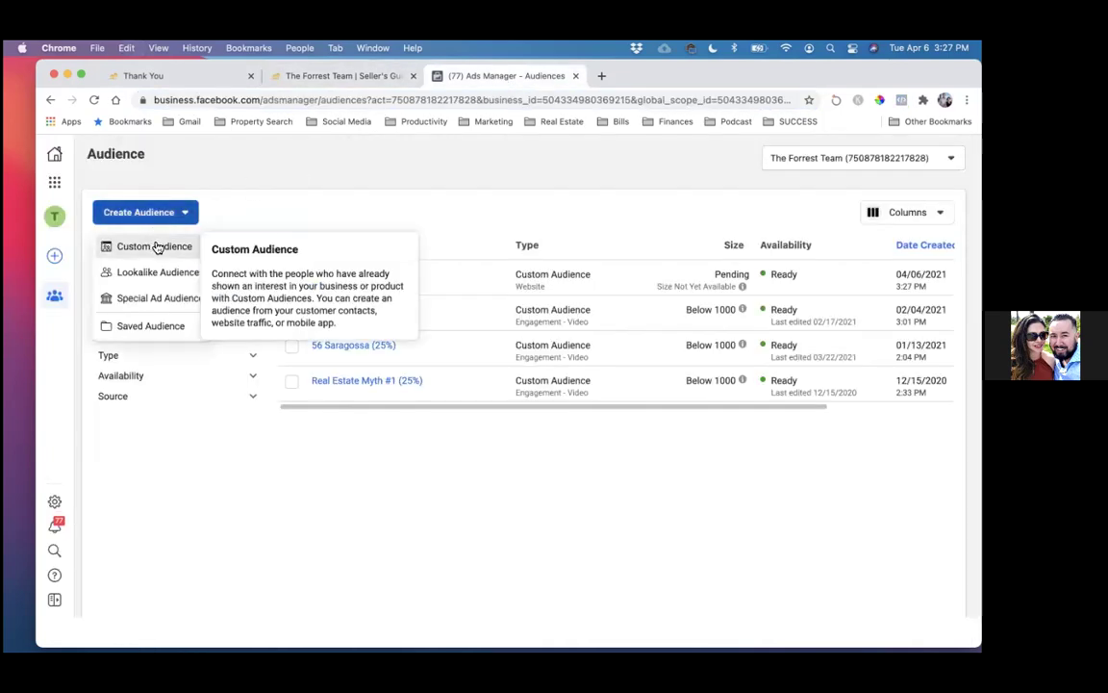
# - Start a new custom audience with Website as the source
pyautogui.click(154, 246)
pyautogui.click(323, 307)
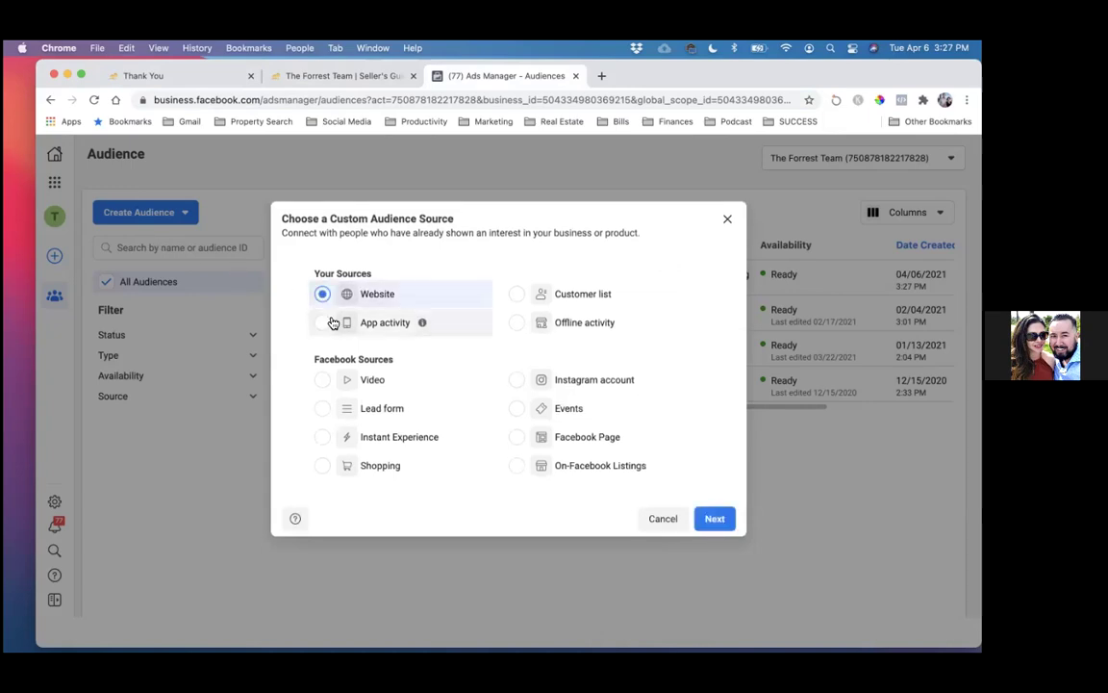
pyautogui.click(714, 529)
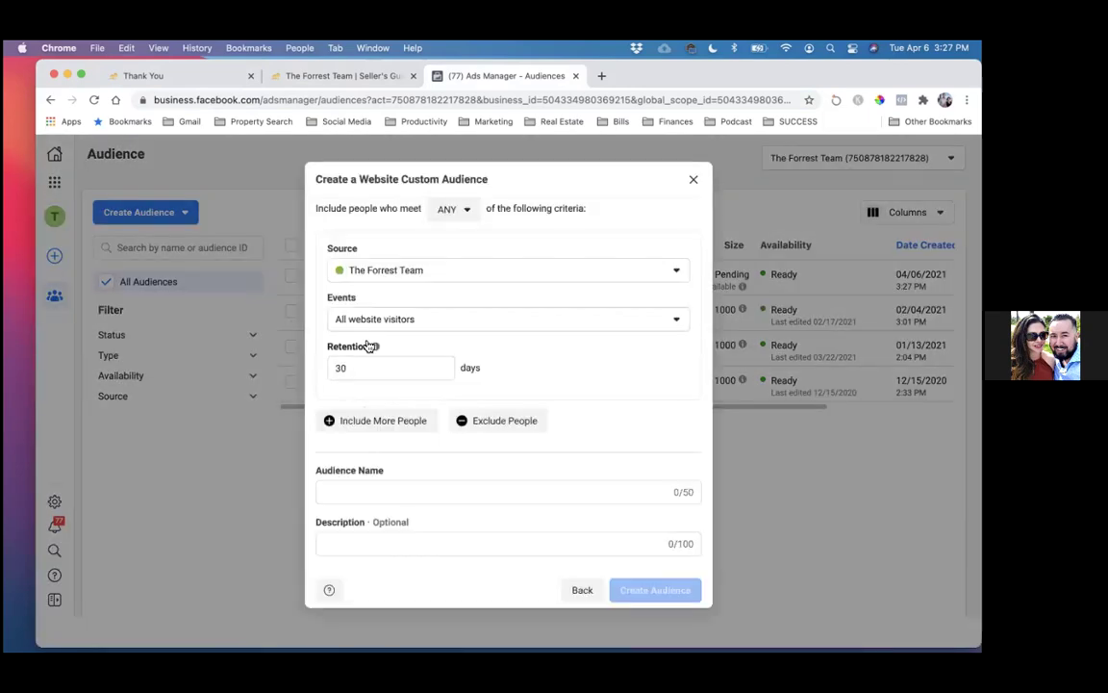
# - Target people who visited staugustinenow.com/sellers/sellers-guide as the URL rule
pyautogui.click(375, 325)
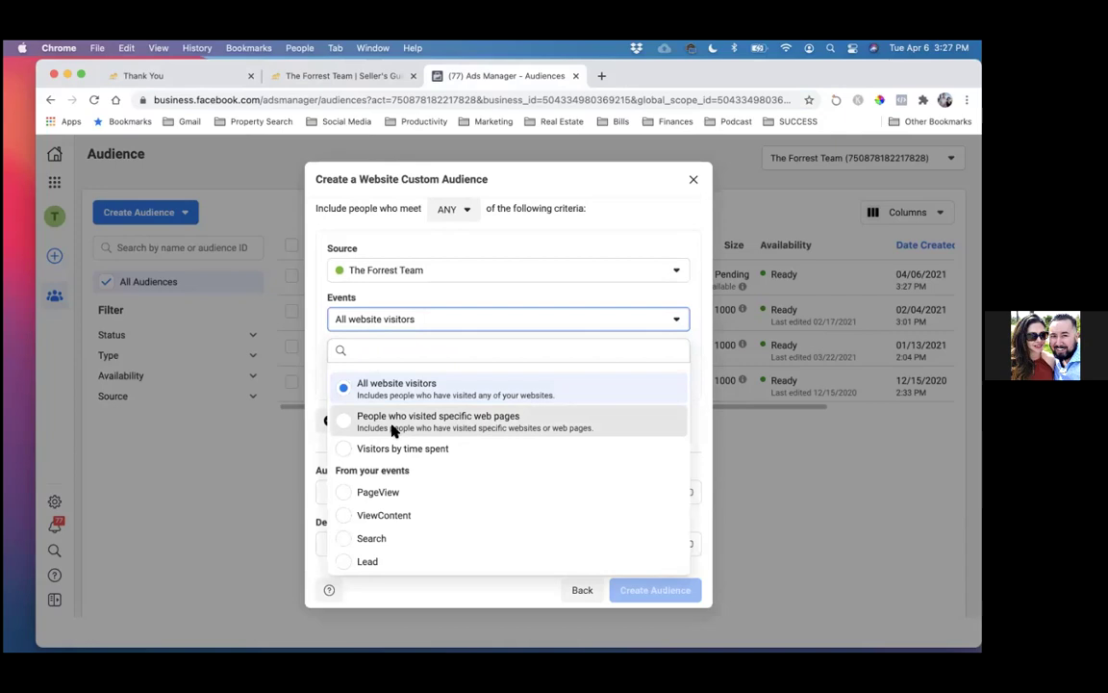
pyautogui.click(395, 423)
pyautogui.click(420, 440)
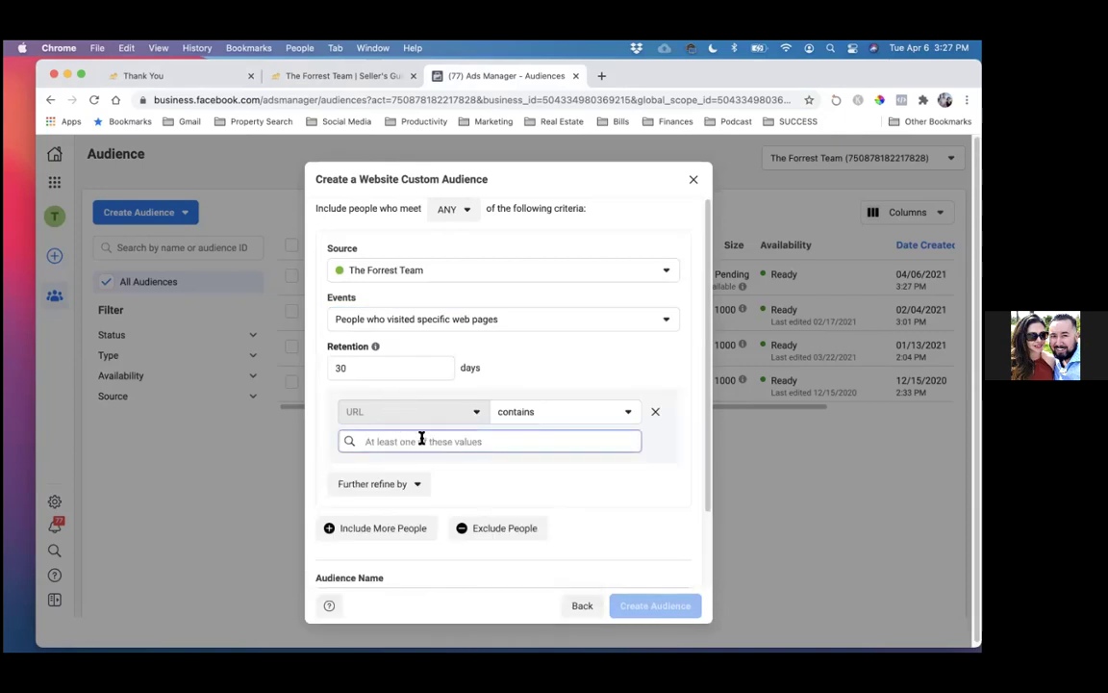
pyautogui.press('super+v')
pyautogui.press('Return')
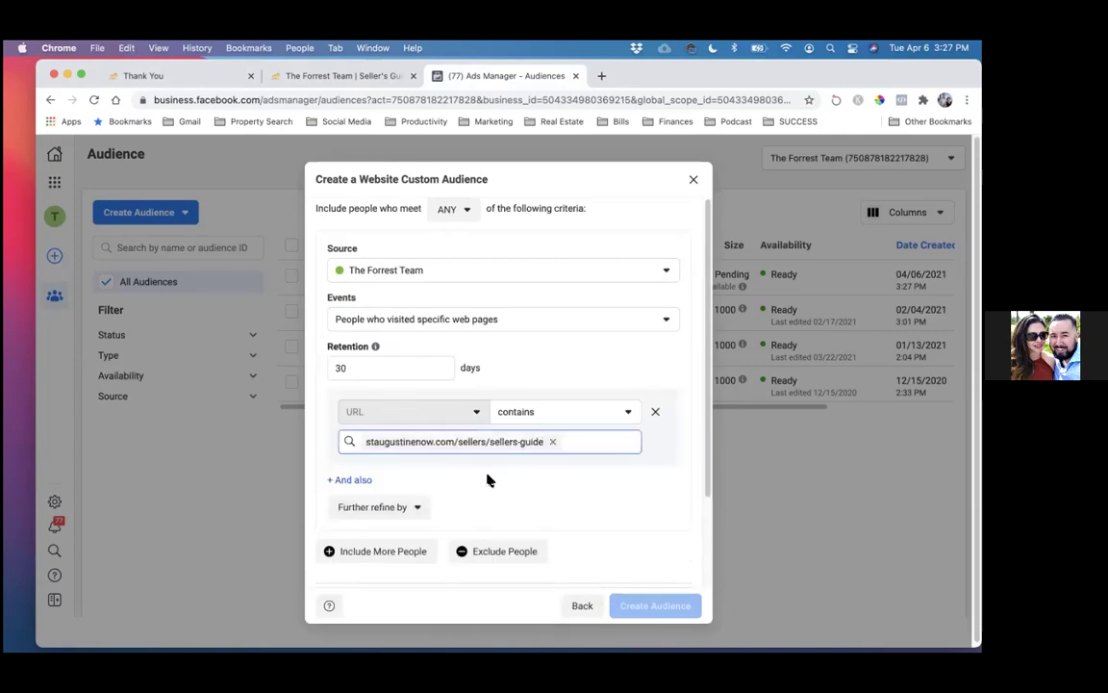
pyautogui.scroll(-3, 488, 479)
pyautogui.scroll(2, 487, 479)
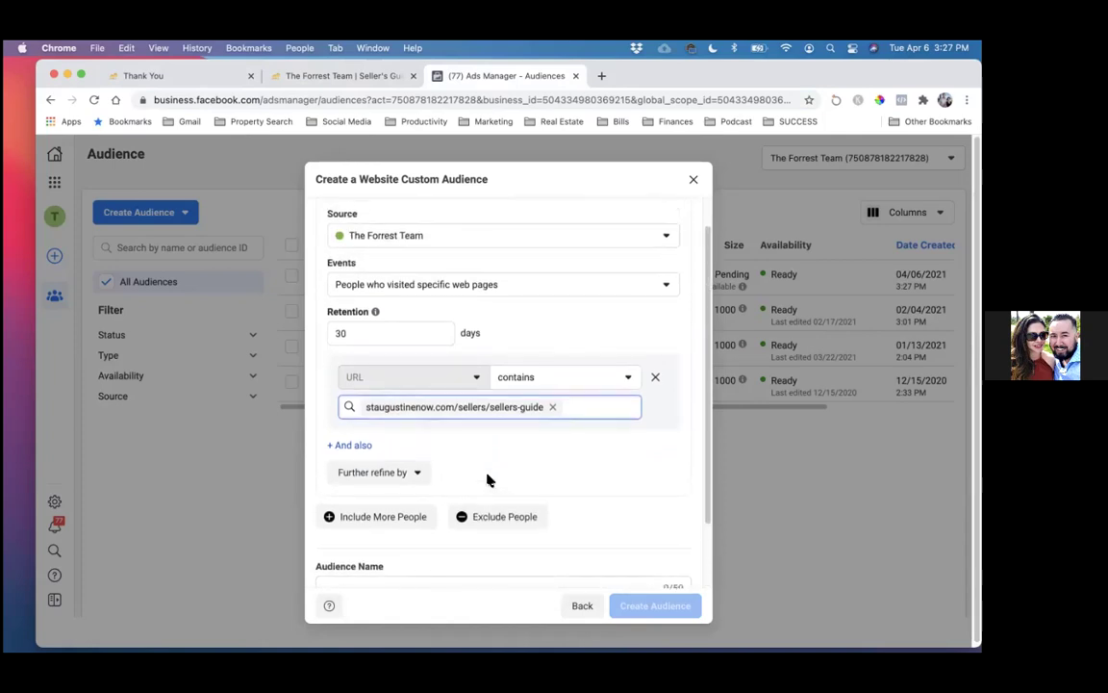
pyautogui.scroll(-2, 488, 479)
pyautogui.click(411, 506)
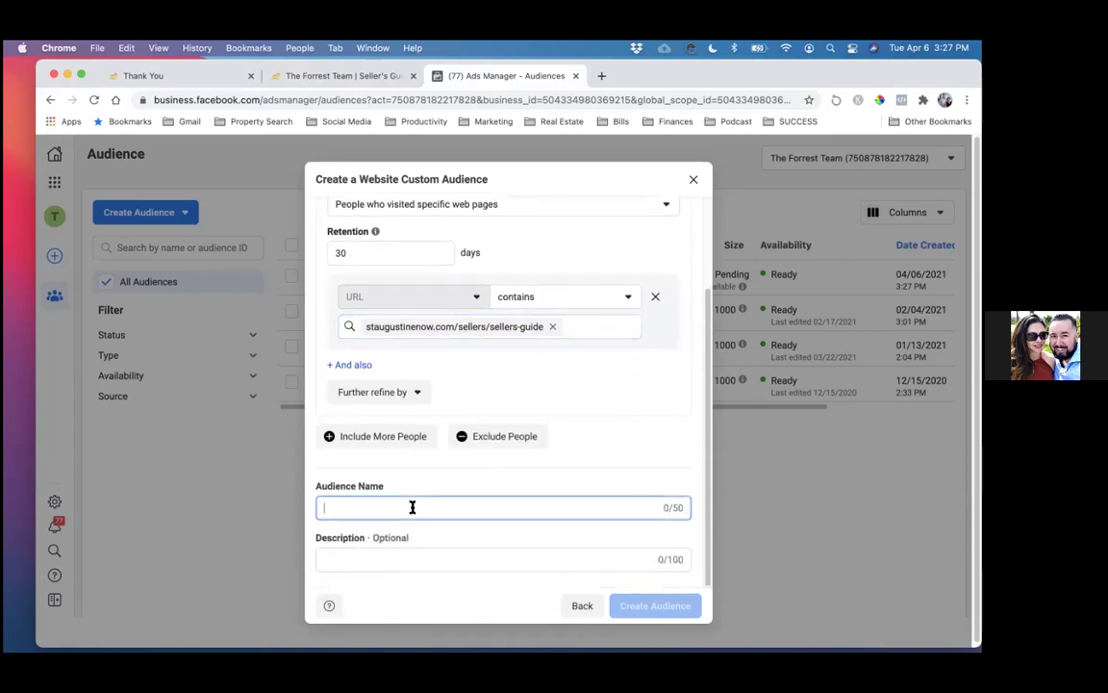
# - Enter the audience name, editing it into 'Seller Guide Landing Page Visitors (Only)'
pyautogui.write('All We')
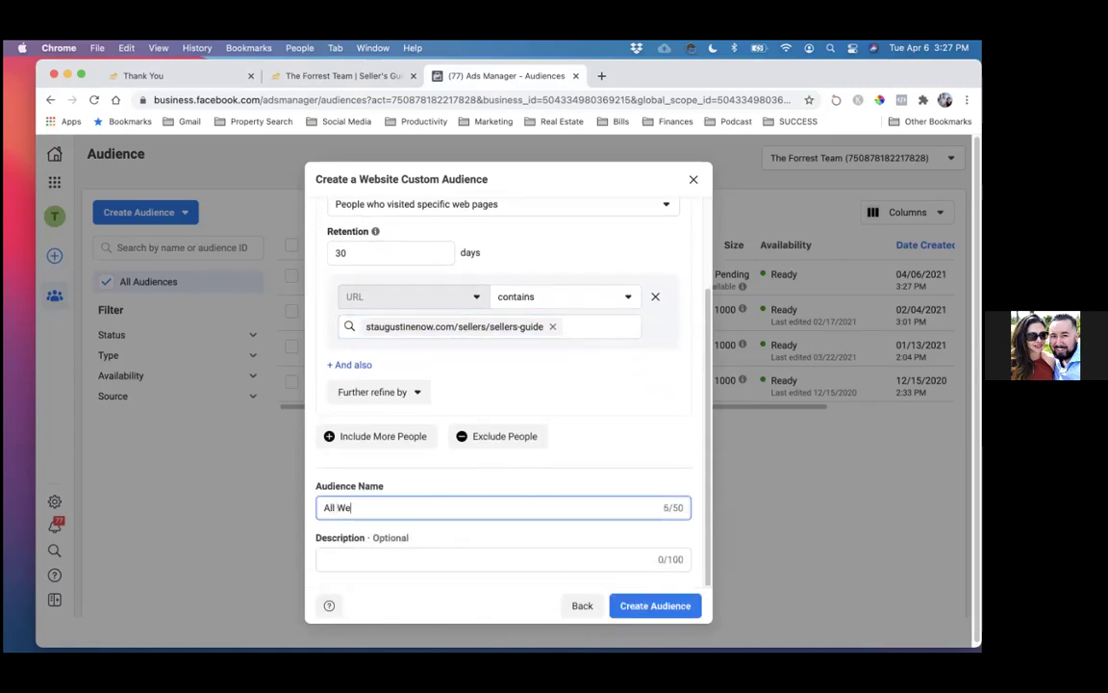
pyautogui.write('bsite Visitors')
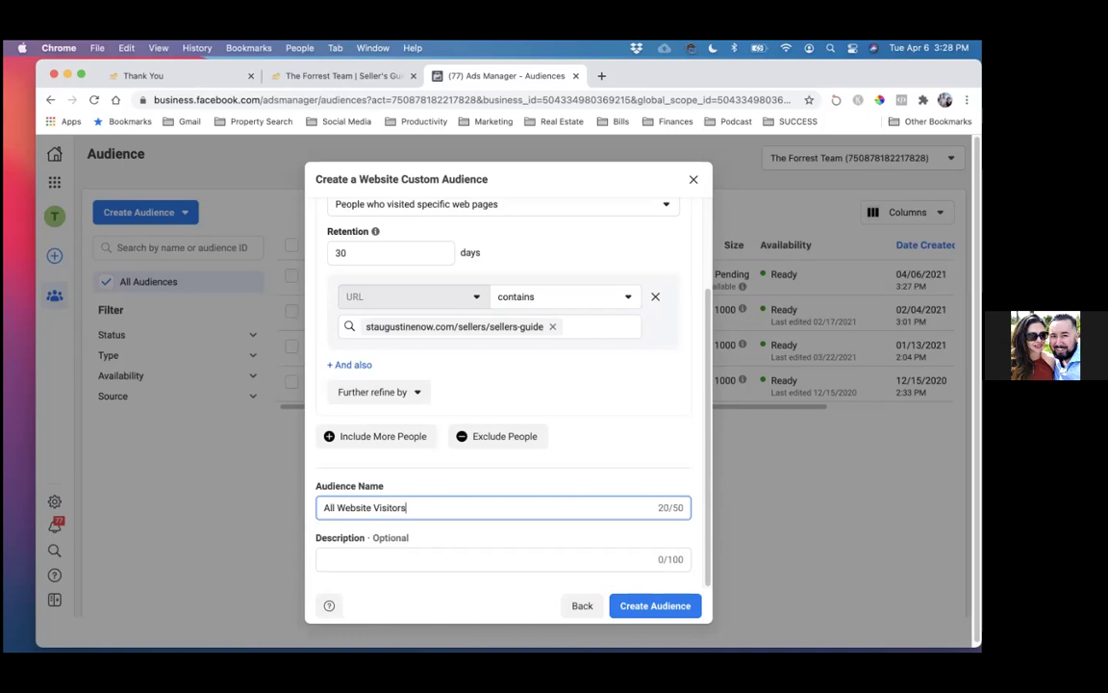
pyautogui.write('(Only)')
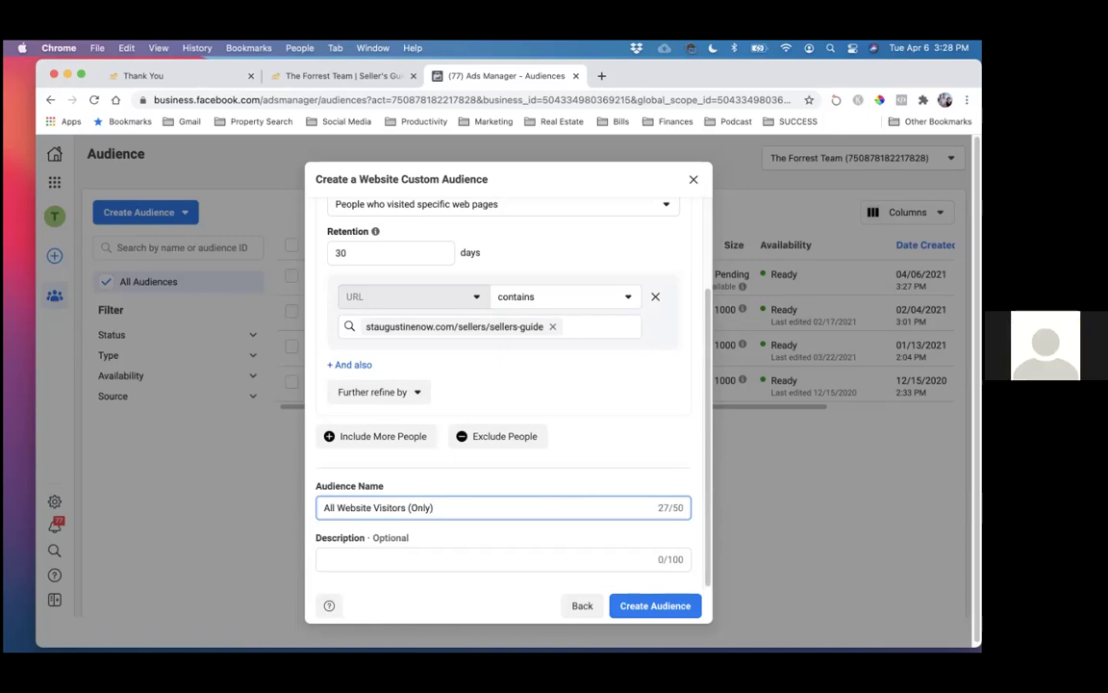
pyautogui.click(372, 507)
pyautogui.press('BackSpace')
pyautogui.press('BackSpace')
pyautogui.press('BackSpace')
pyautogui.press('BackSpace')
pyautogui.press('BackSpace')
pyautogui.press('BackSpace')
pyautogui.press('BackSpace')
pyautogui.write('Sell')
pyautogui.write('er Guide Landn')
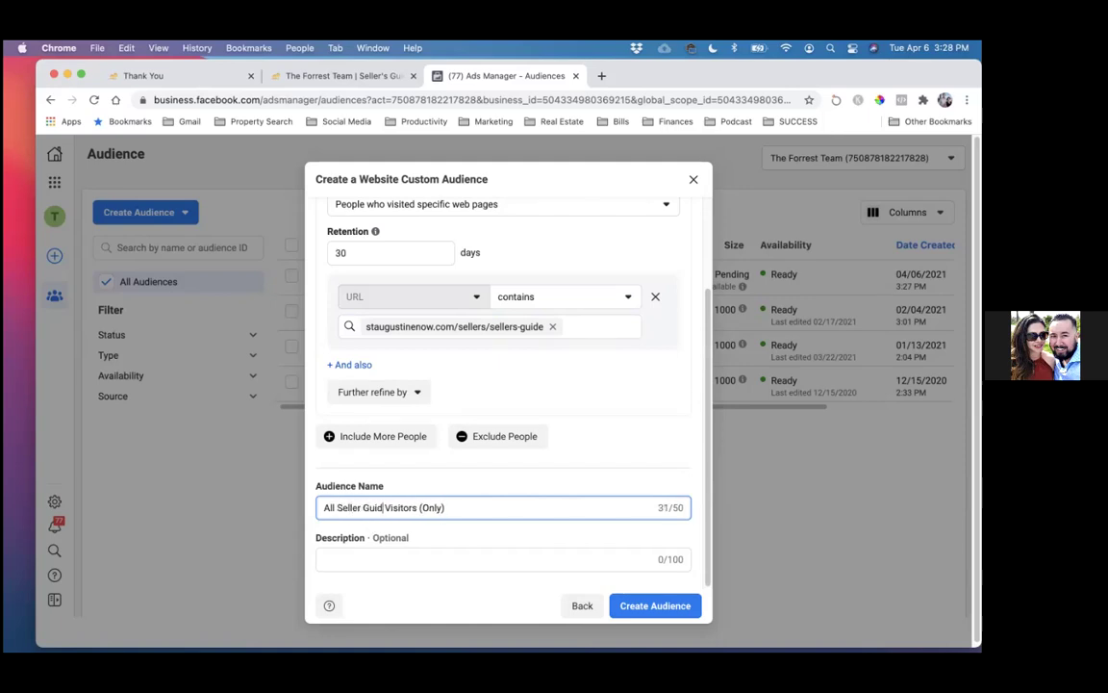
pyautogui.press('BackSpace')
pyautogui.write('ing Page')
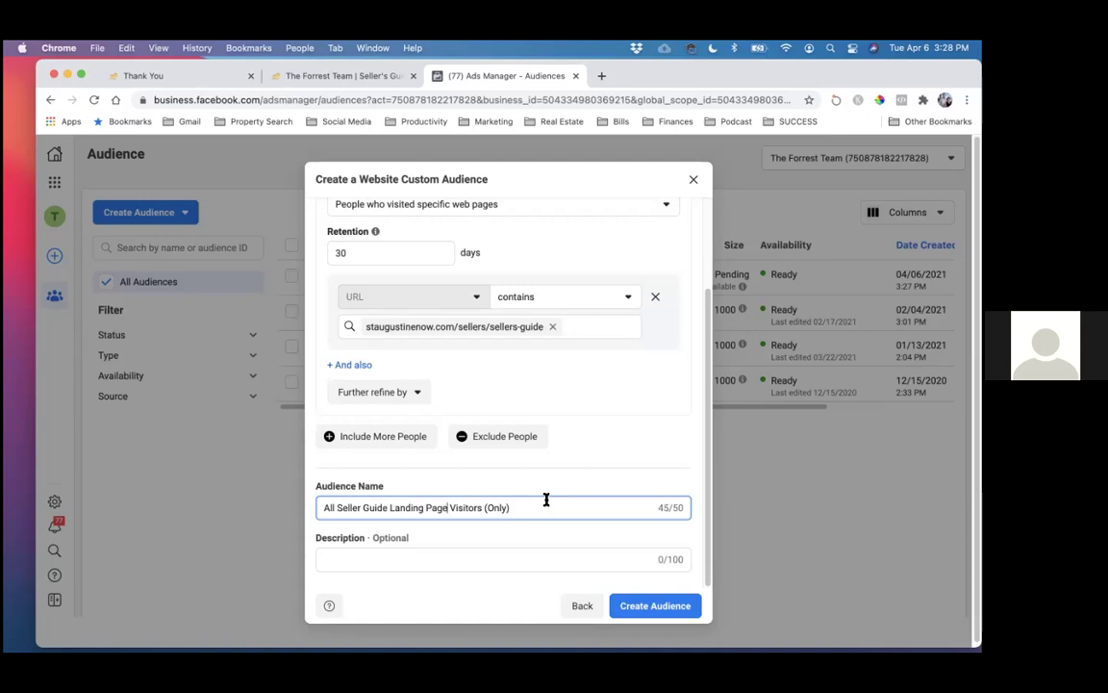
pyautogui.doubleClick(320, 508)
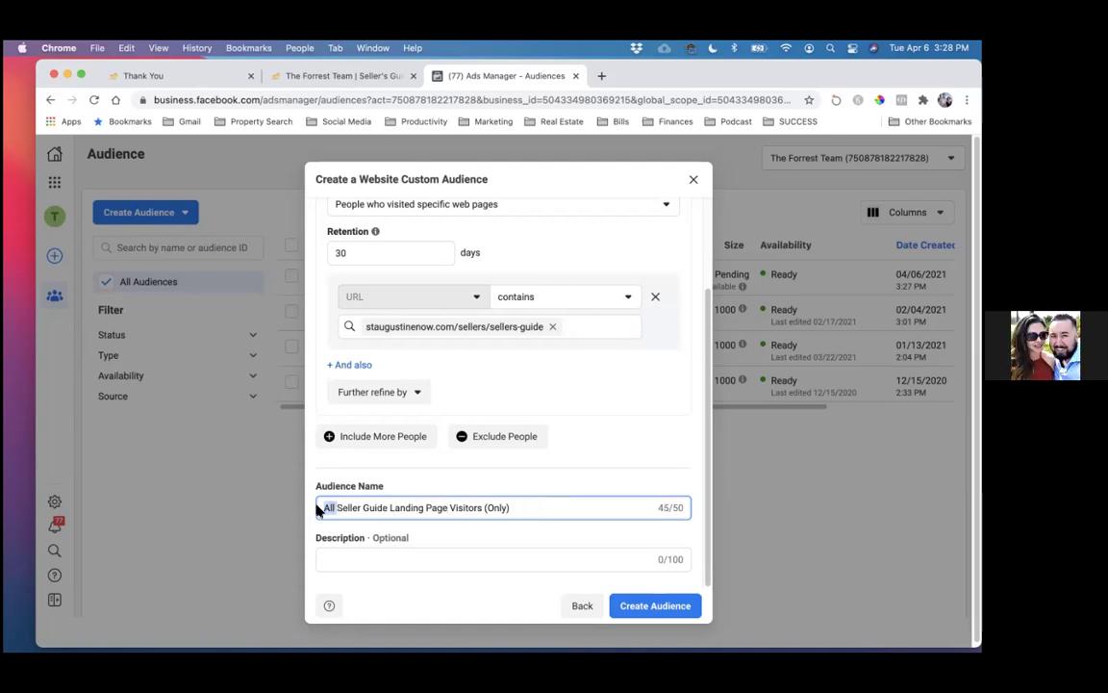
pyautogui.press('BackSpace')
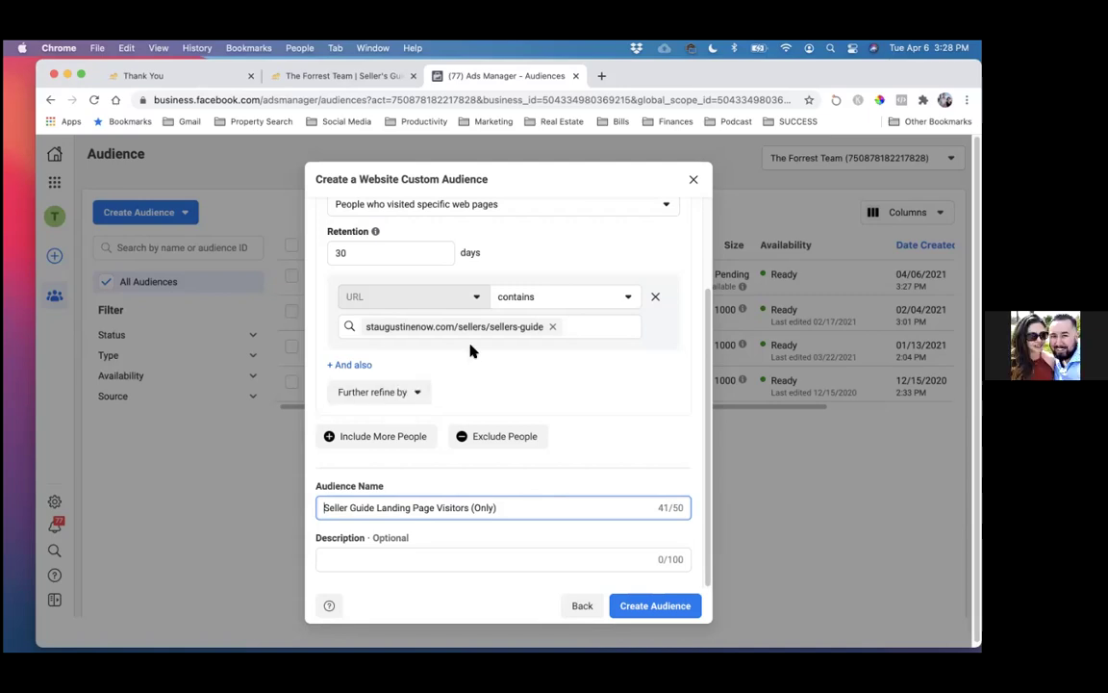
# - Add an exclusion rule for people who visited specific web pages
pyautogui.click(470, 441)
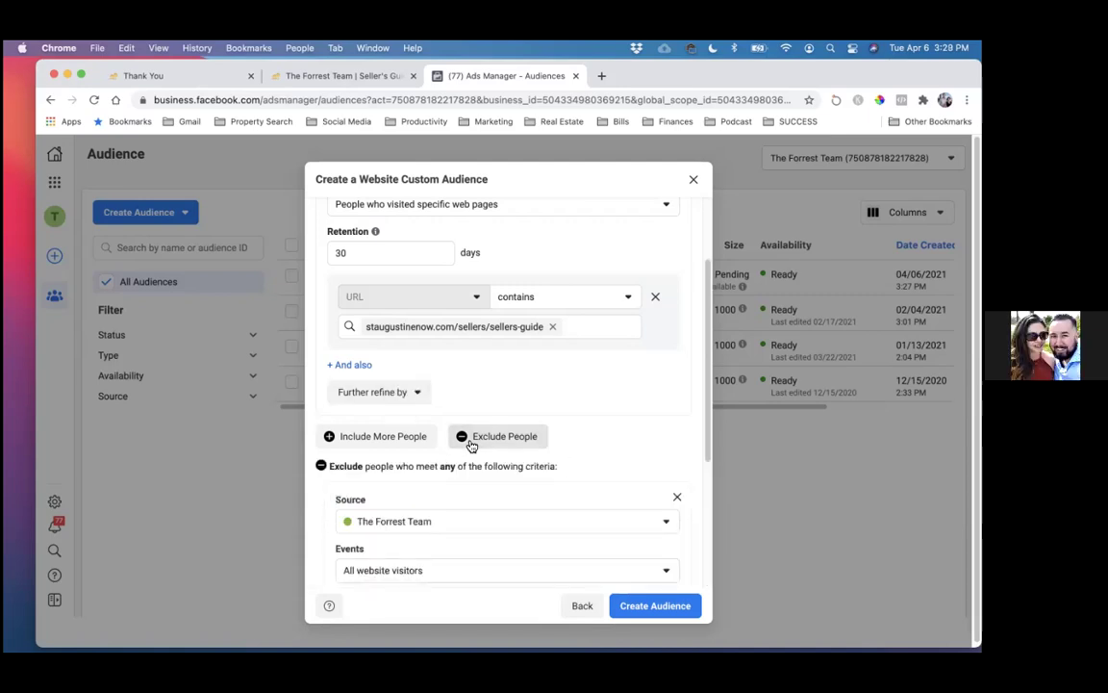
pyautogui.scroll(-3, 428, 466)
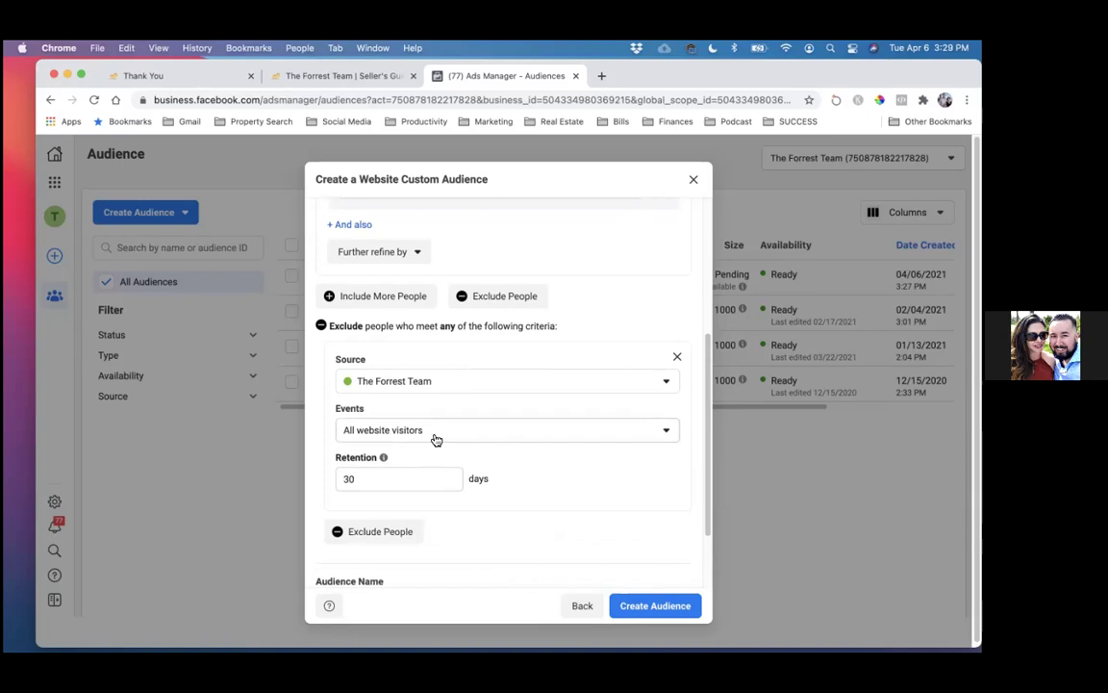
pyautogui.click(436, 439)
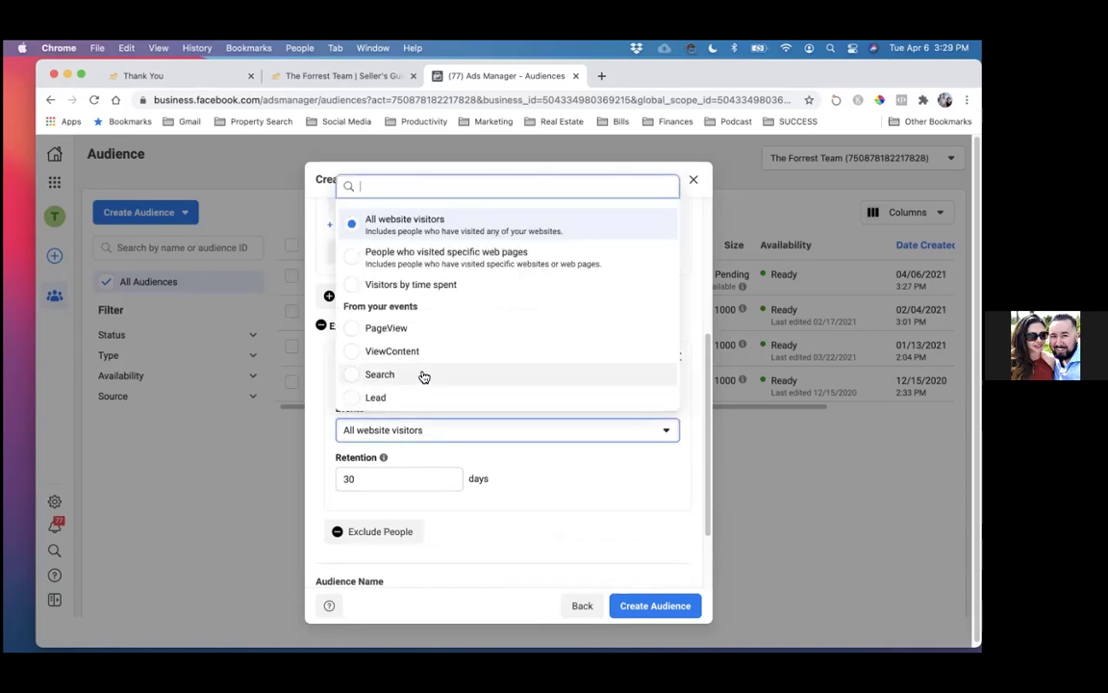
pyautogui.click(436, 261)
pyautogui.scroll(-3, 418, 395)
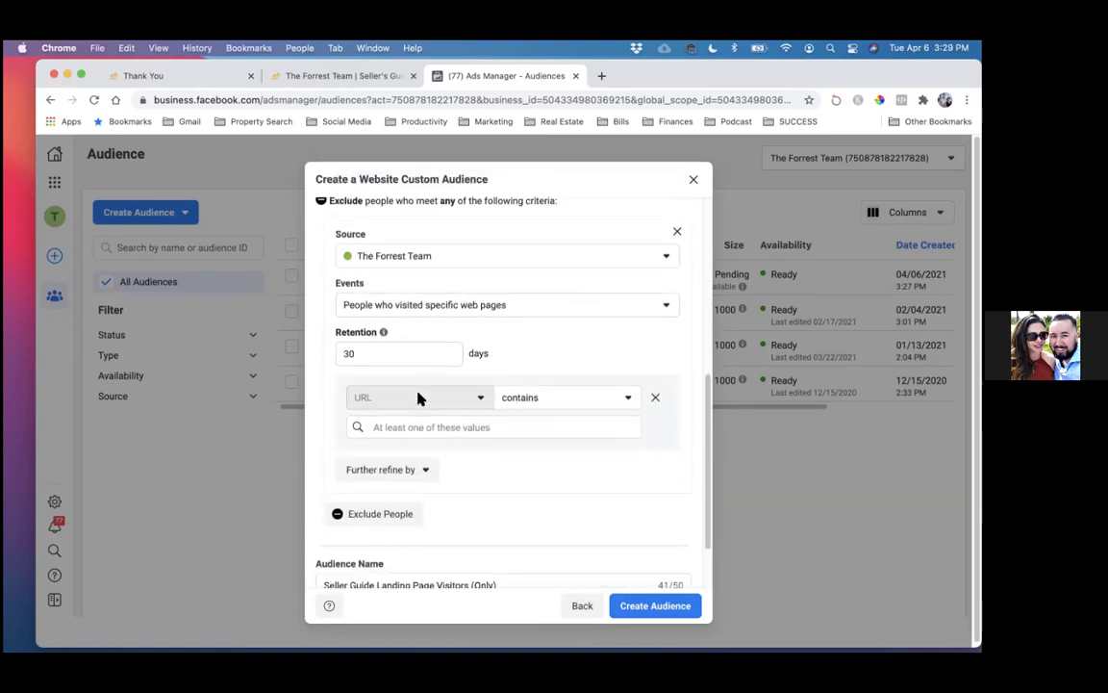
# - Exclude visitors of staugustinenow.com/sellers/thank-you and create the audience
pyautogui.click(182, 76)
pyautogui.moveTo(385, 100); pyautogui.dragTo(211, 100)
pyautogui.press('super+c')
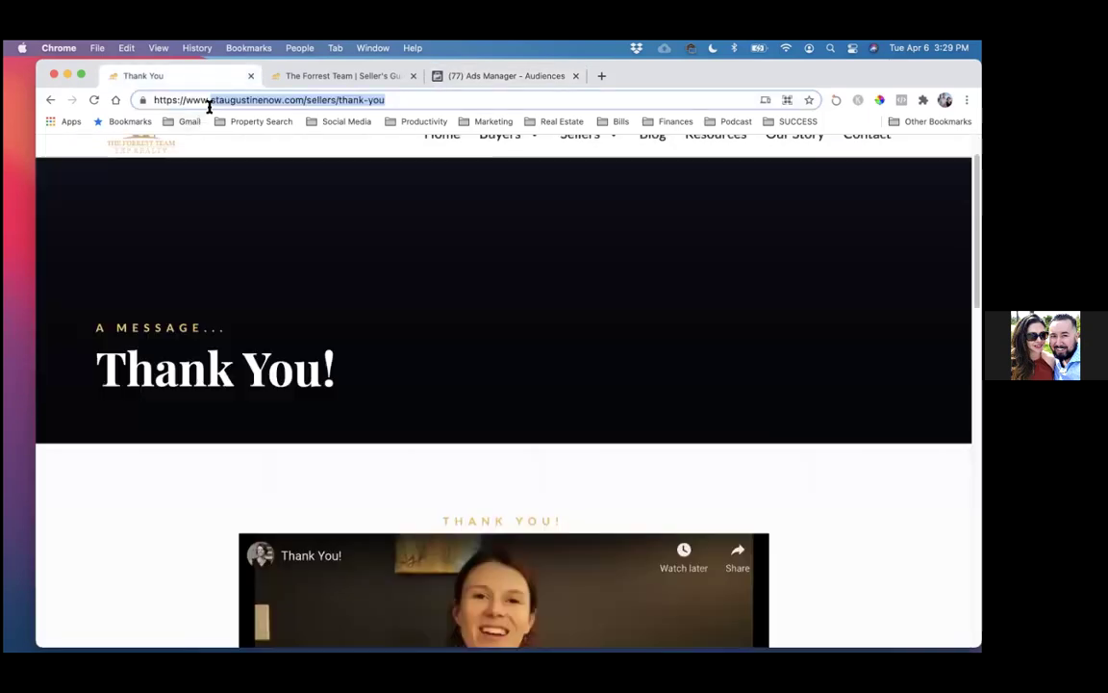
pyautogui.click(471, 76)
pyautogui.click(389, 427)
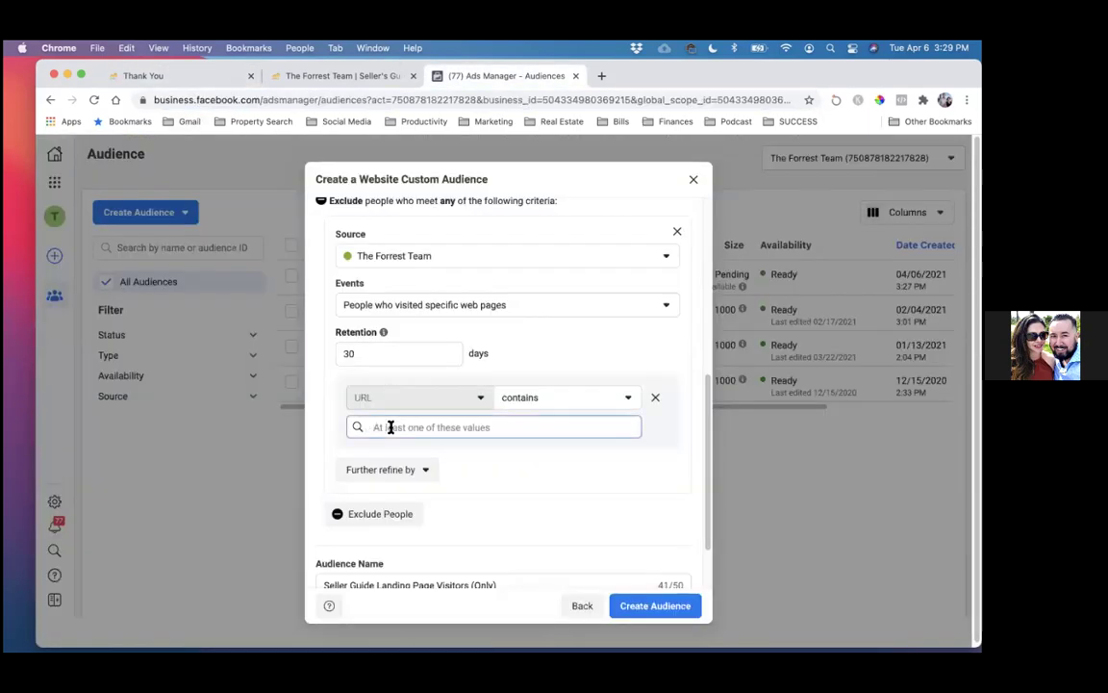
pyautogui.press('super+v')
pyautogui.click(415, 456)
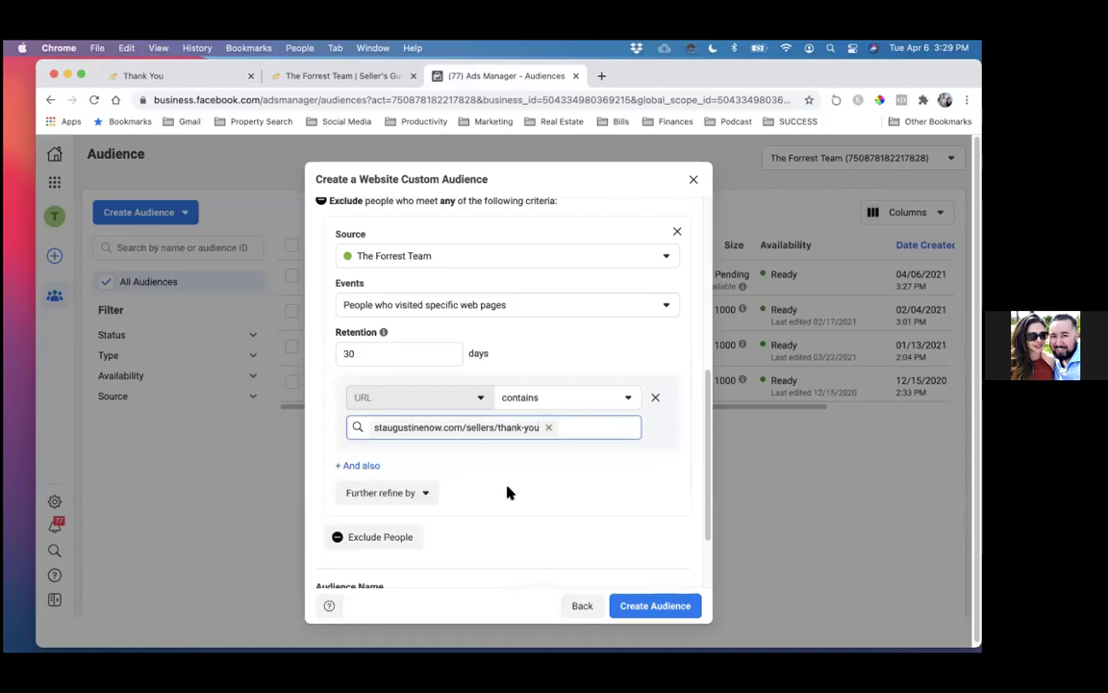
pyautogui.scroll(-2, 507, 491)
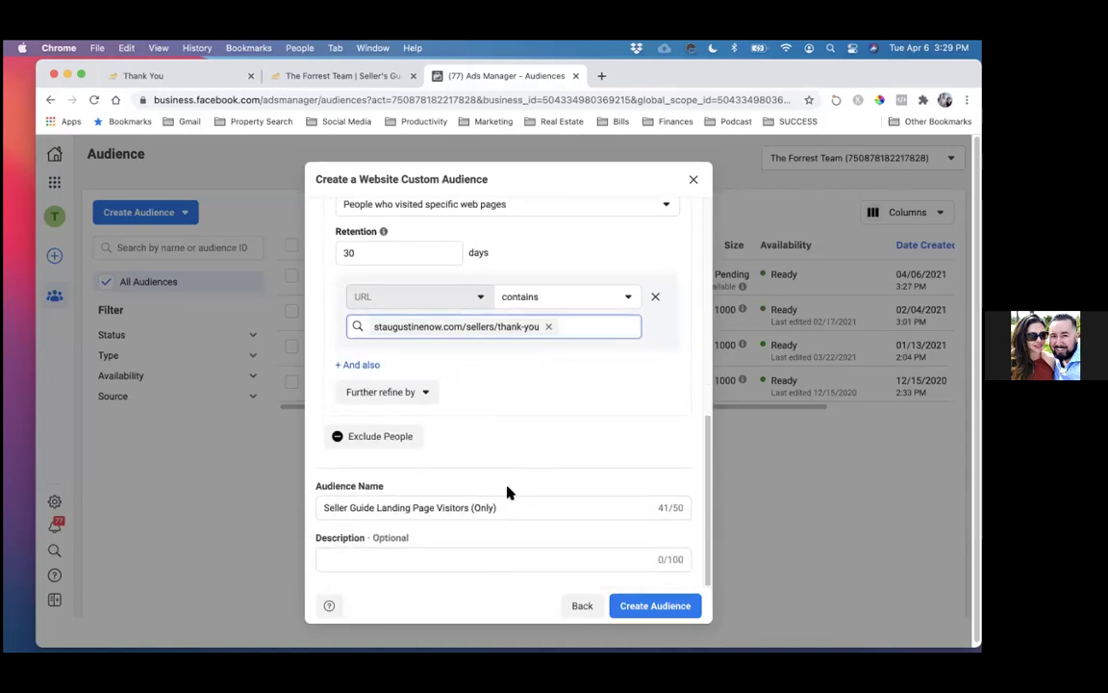
pyautogui.click(653, 606)
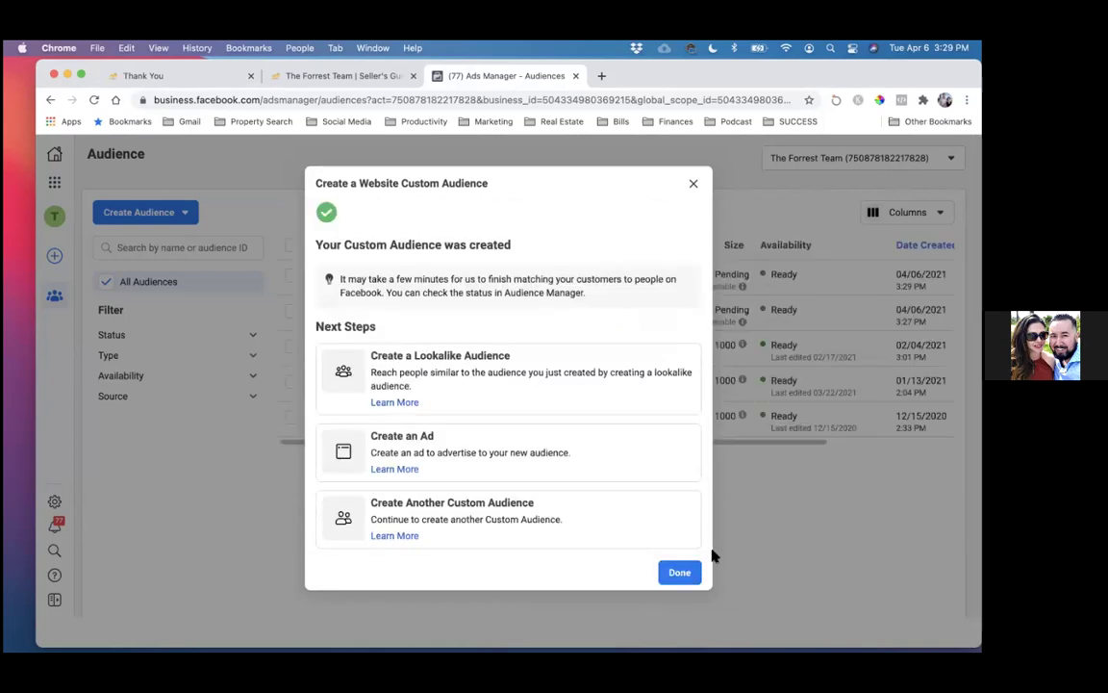
# - Dismiss the confirmation to view both seller audiences in the Audiences list
pyautogui.click(690, 572)
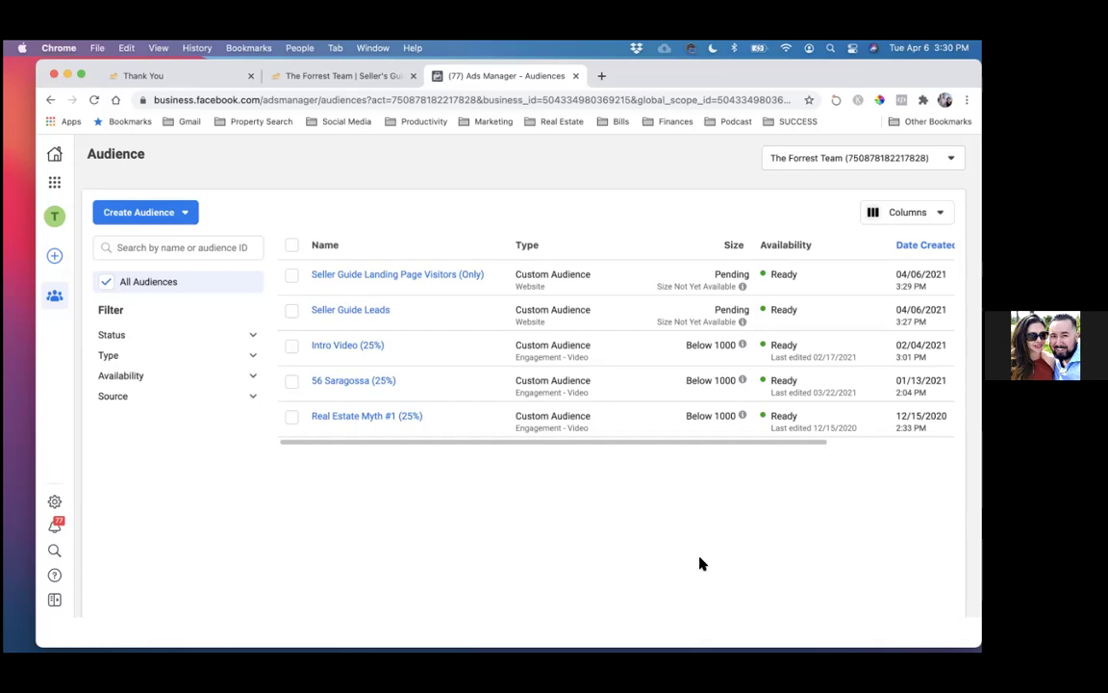
pyautogui.moveTo(829, 82); pyautogui.dragTo(705, 80)
# - Load facebook.com in a new browser tab, correcting the misspelled address
pyautogui.click(578, 74)
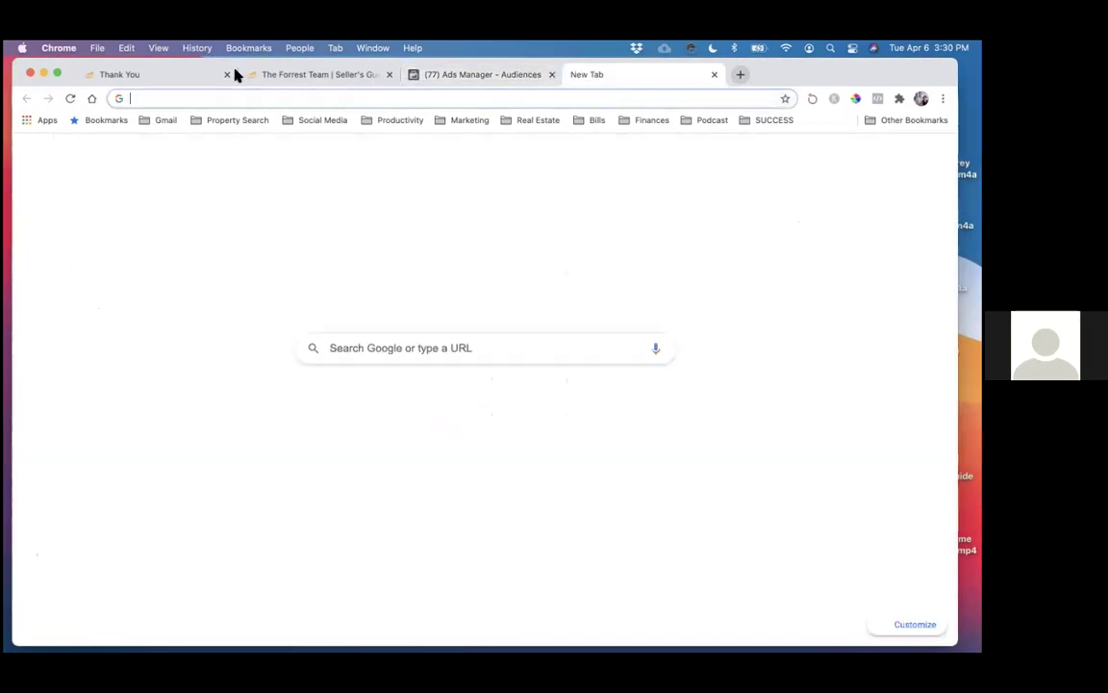
pyautogui.write('facebok')
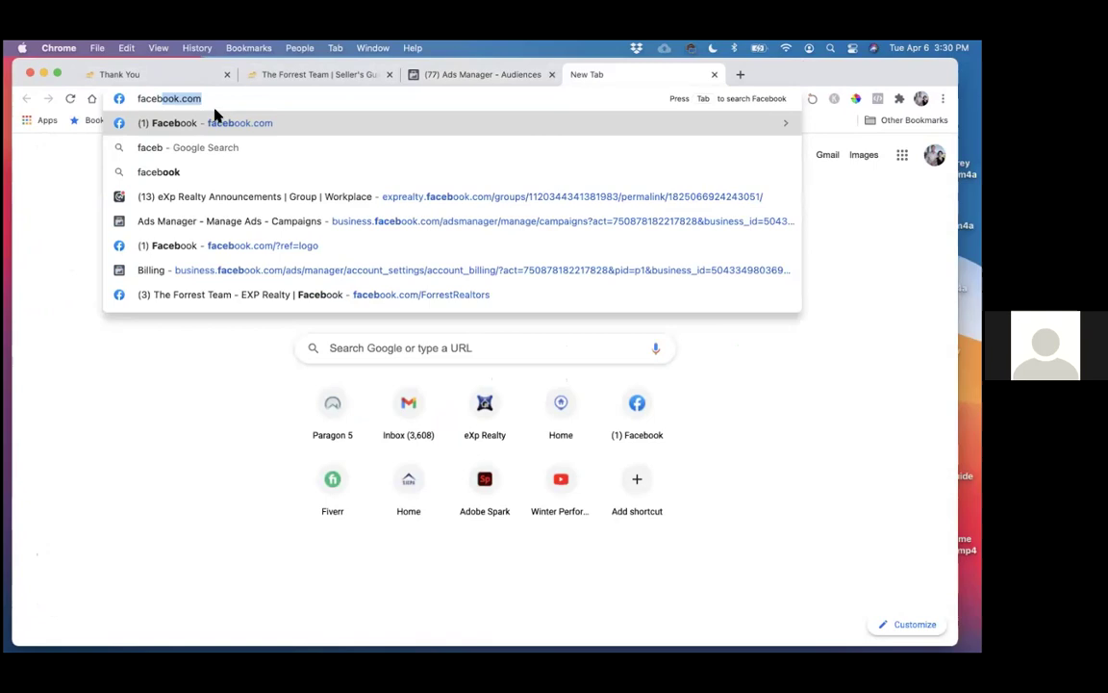
pyautogui.press('BackSpace')
pyautogui.write('ok')
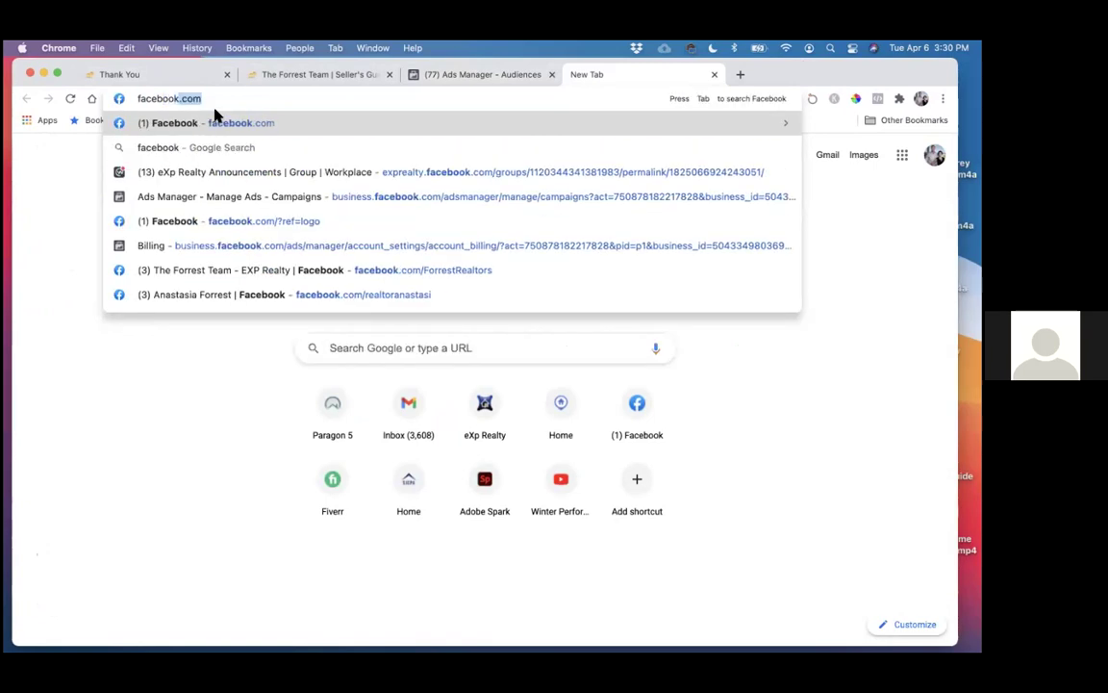
pyautogui.press('Return')
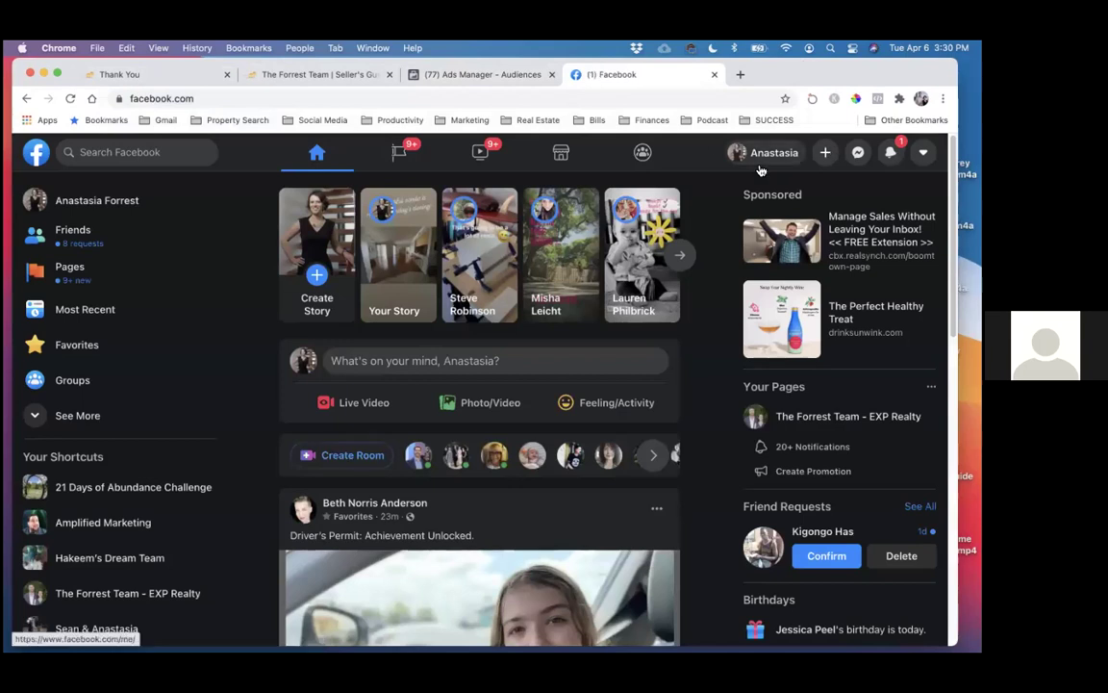
# - Open The Forrest Team business page, close the chat, browse its latest post, then return to the Home Seller Guide page
pyautogui.click(761, 157)
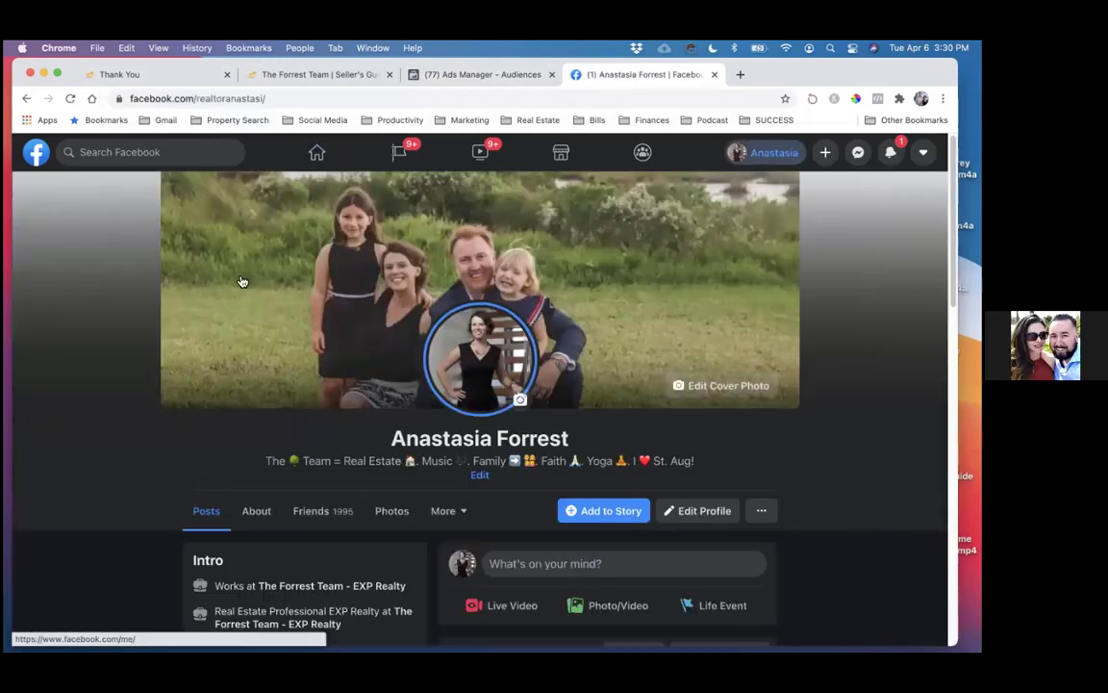
pyautogui.scroll(-3, 36, 283)
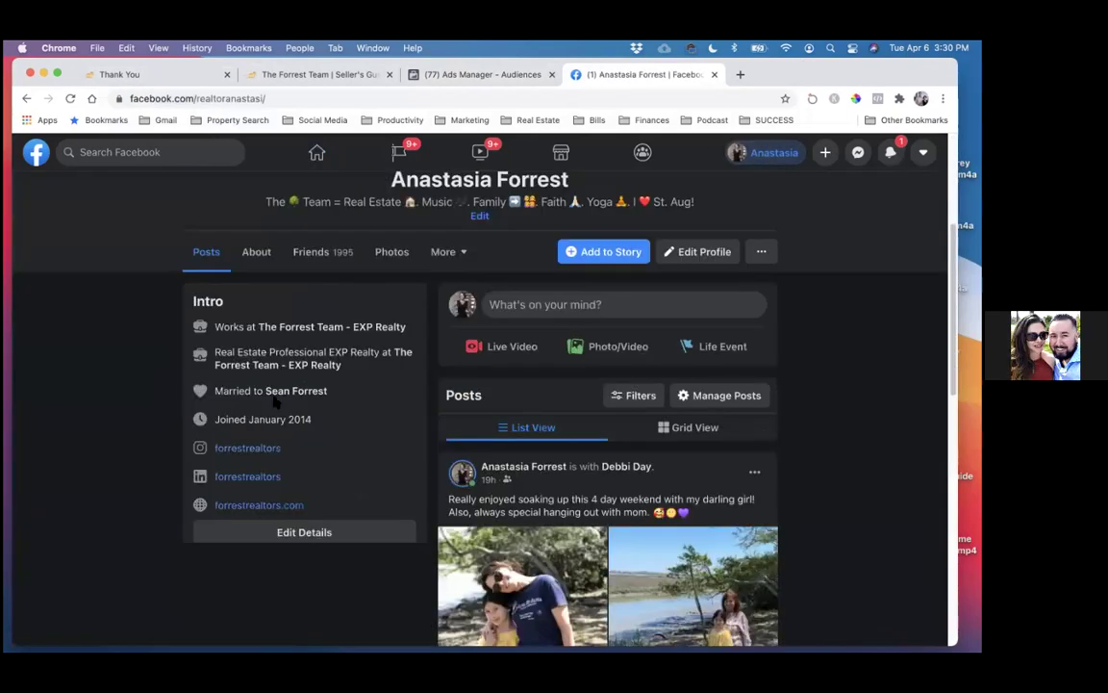
pyautogui.click(329, 365)
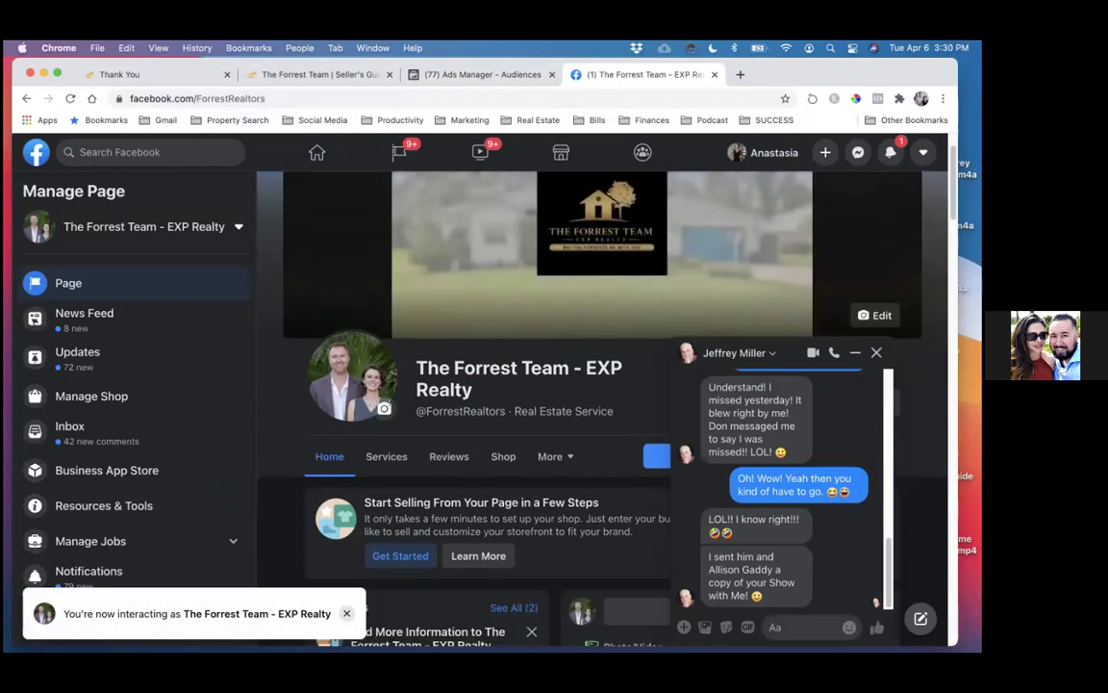
pyautogui.click(875, 352)
pyautogui.scroll(-5, 530, 366)
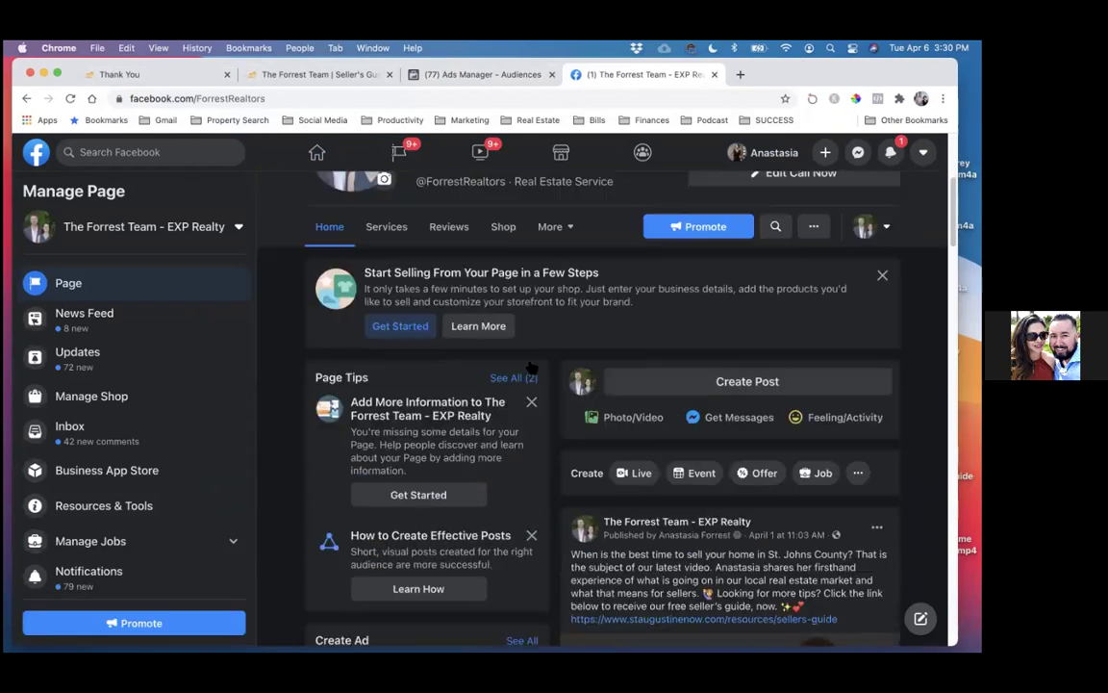
pyautogui.scroll(-5, 530, 366)
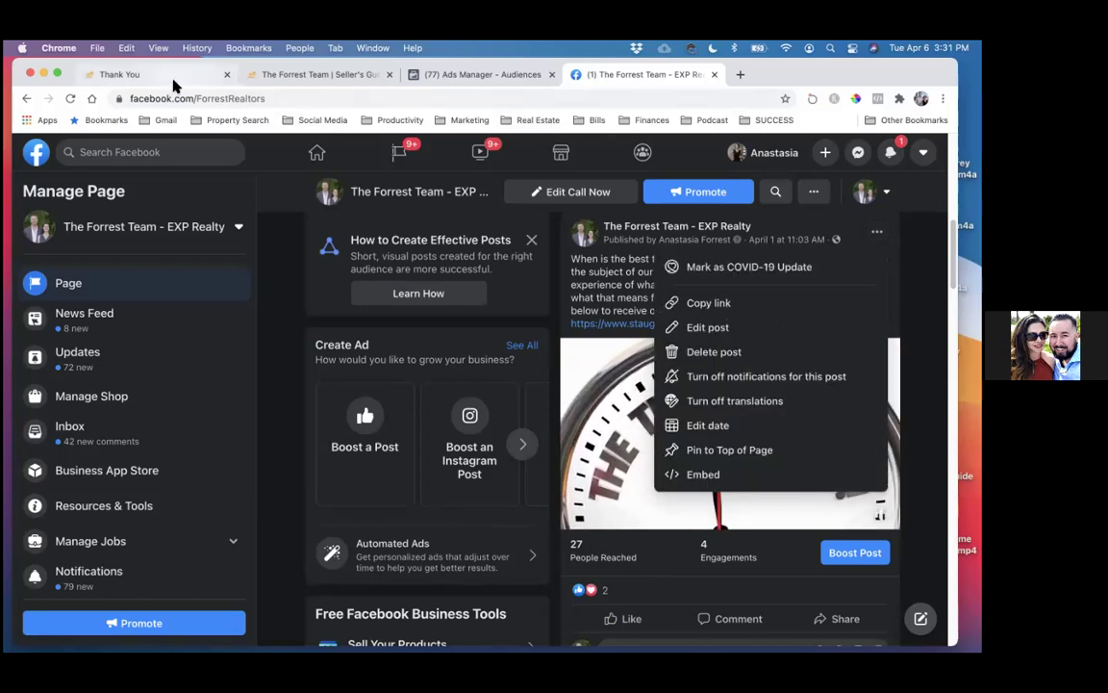
pyautogui.click(191, 76)
pyautogui.click(261, 76)
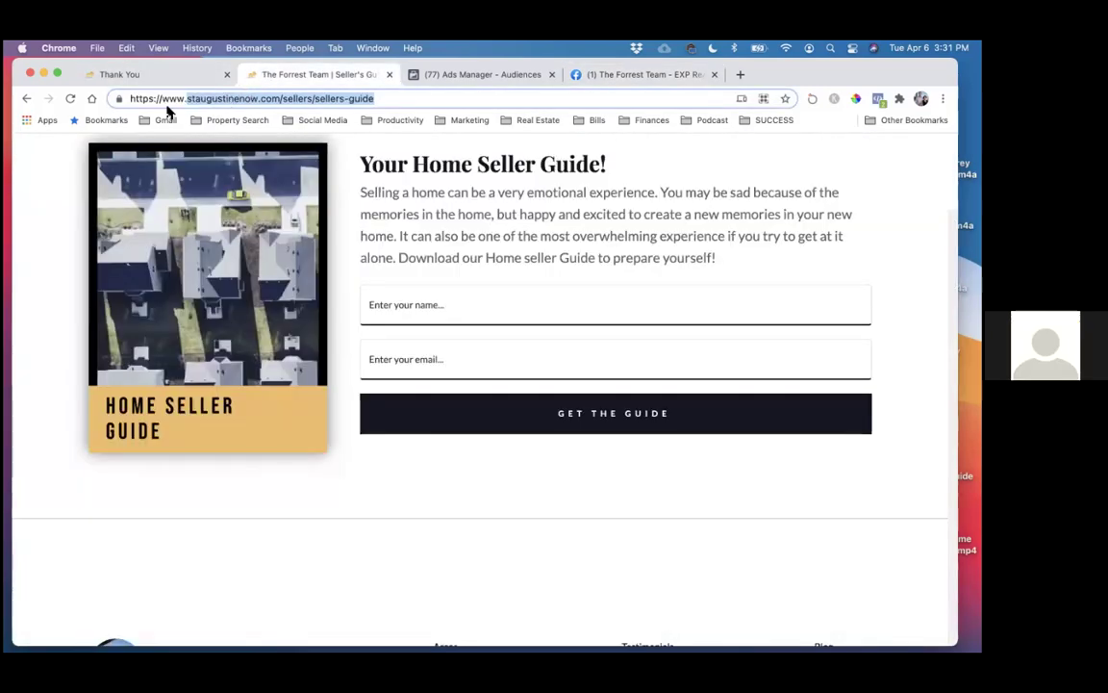
# - Grab the seller guide page address and open the Bitly site from a 'bitl' search
pyautogui.click(136, 98)
pyautogui.press('super+c')
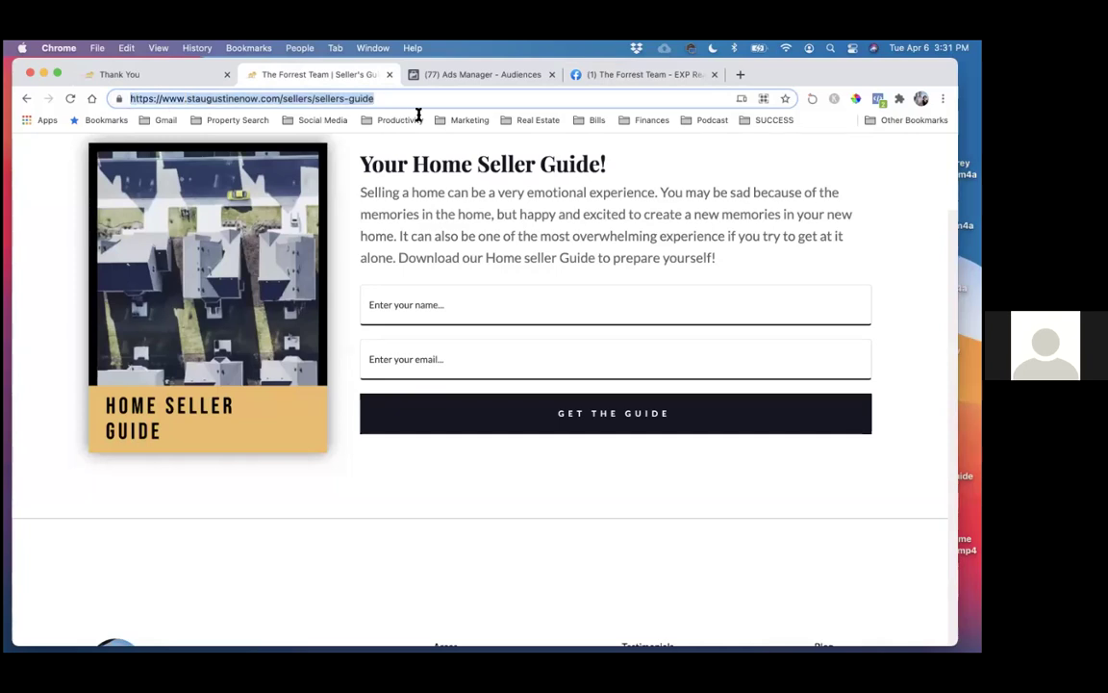
pyautogui.click(740, 74)
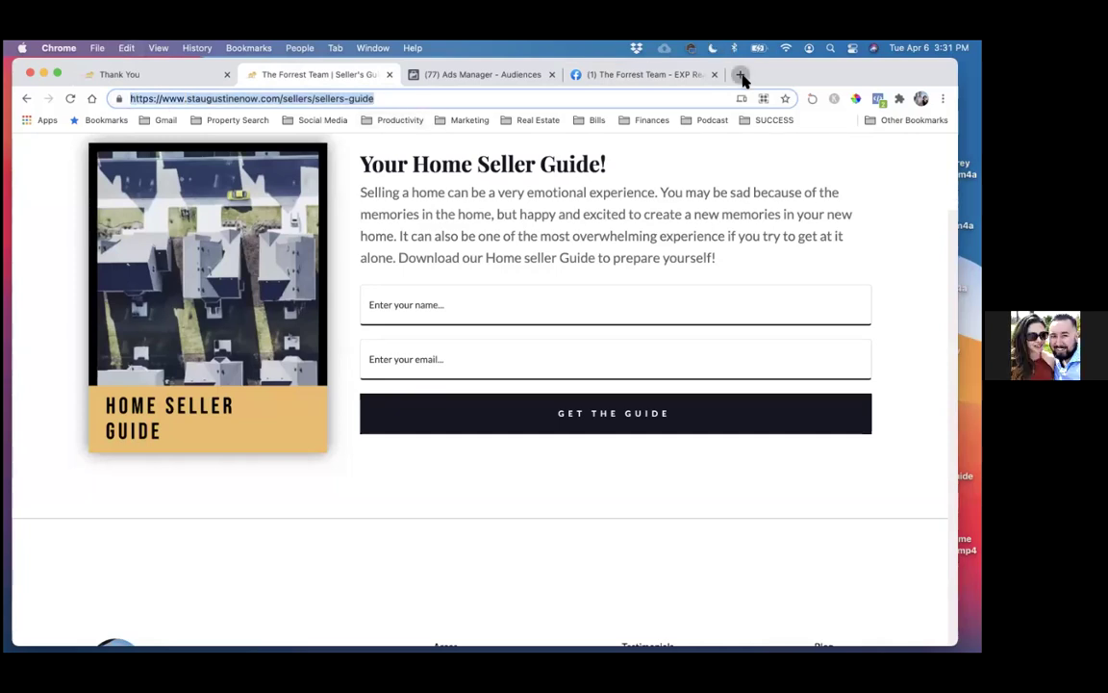
pyautogui.write('bitl')
pyautogui.press('Return')
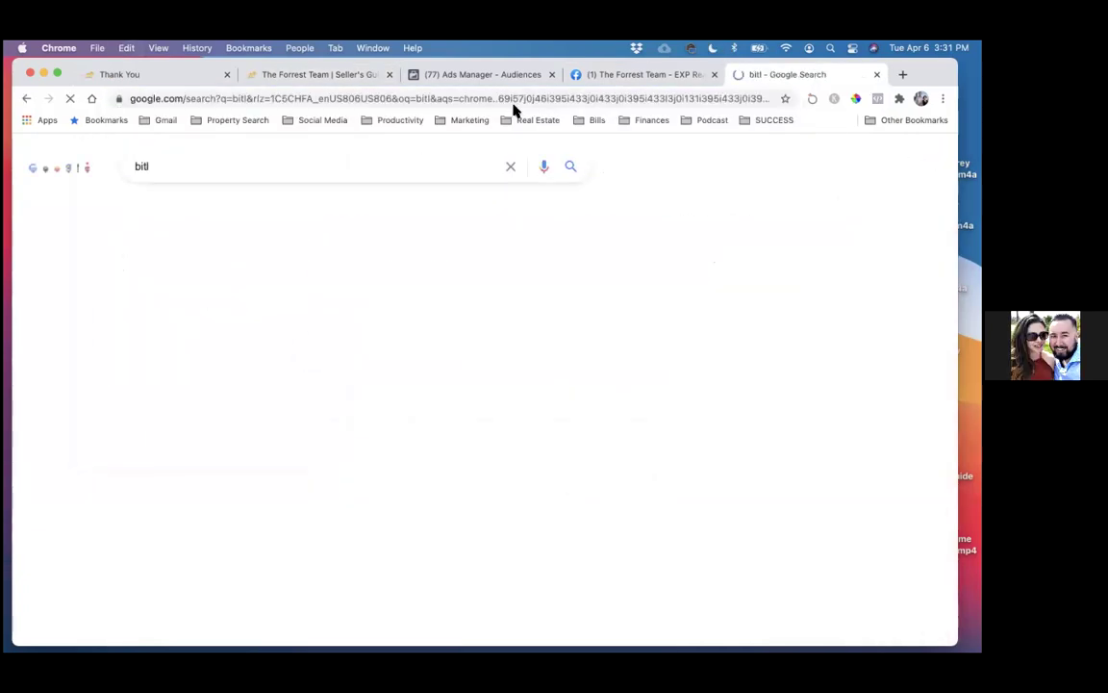
pyautogui.click(255, 341)
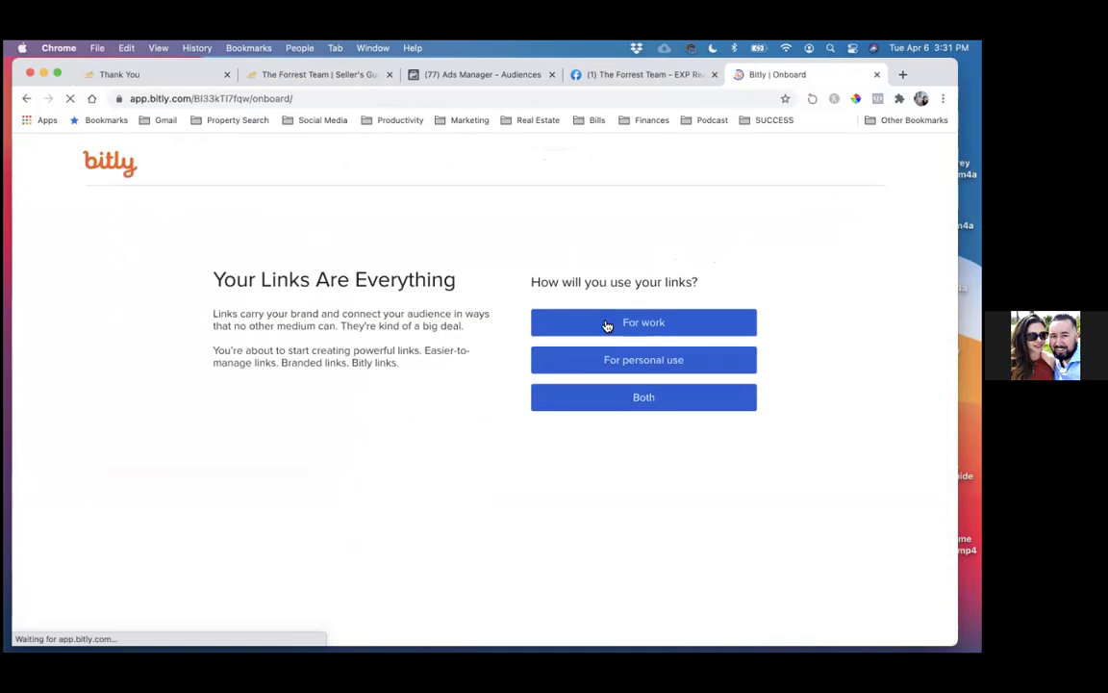
# - Complete Bitly onboarding for personal use with first and last name and the Social media marketing goal
pyautogui.click(643, 361)
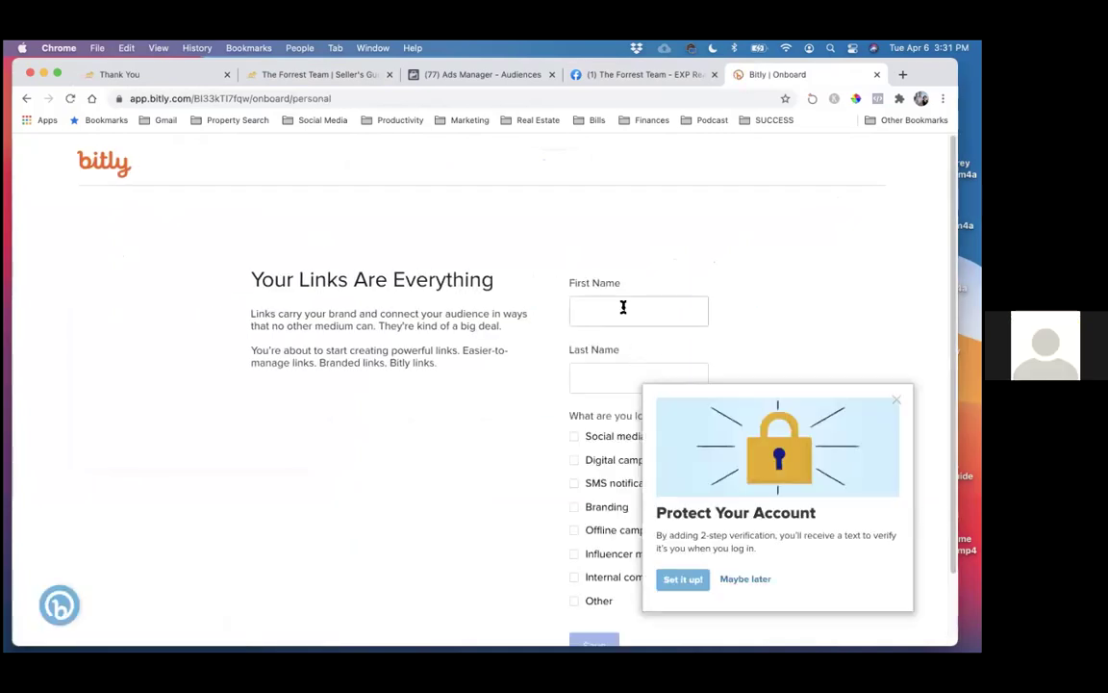
pyautogui.click(622, 306)
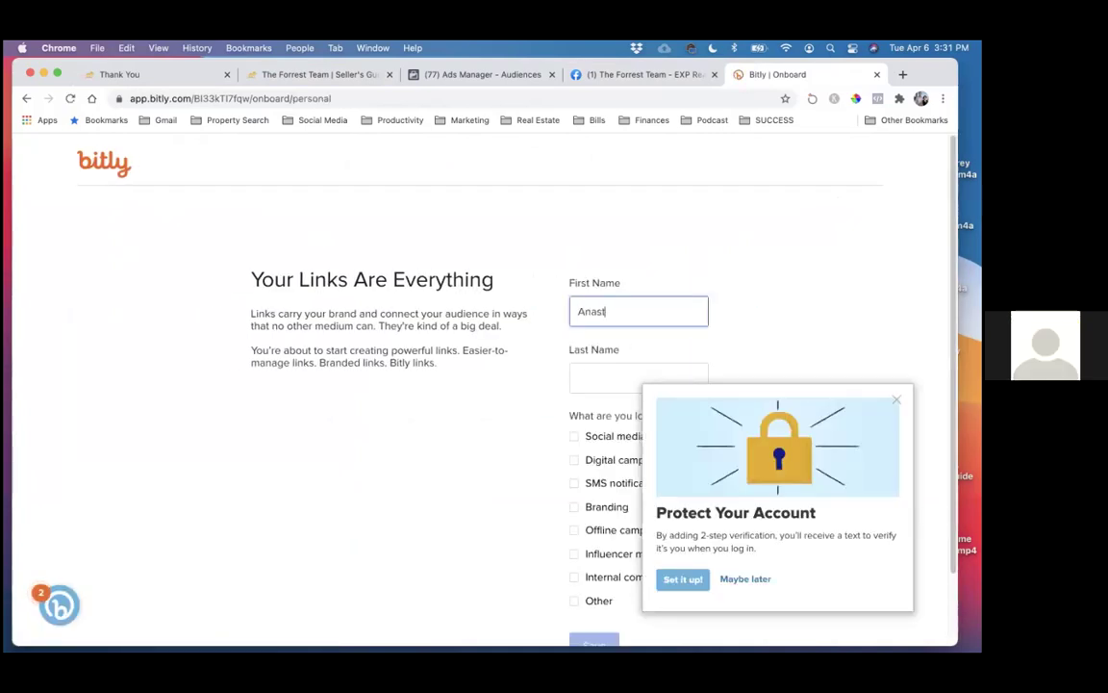
pyautogui.click(671, 374)
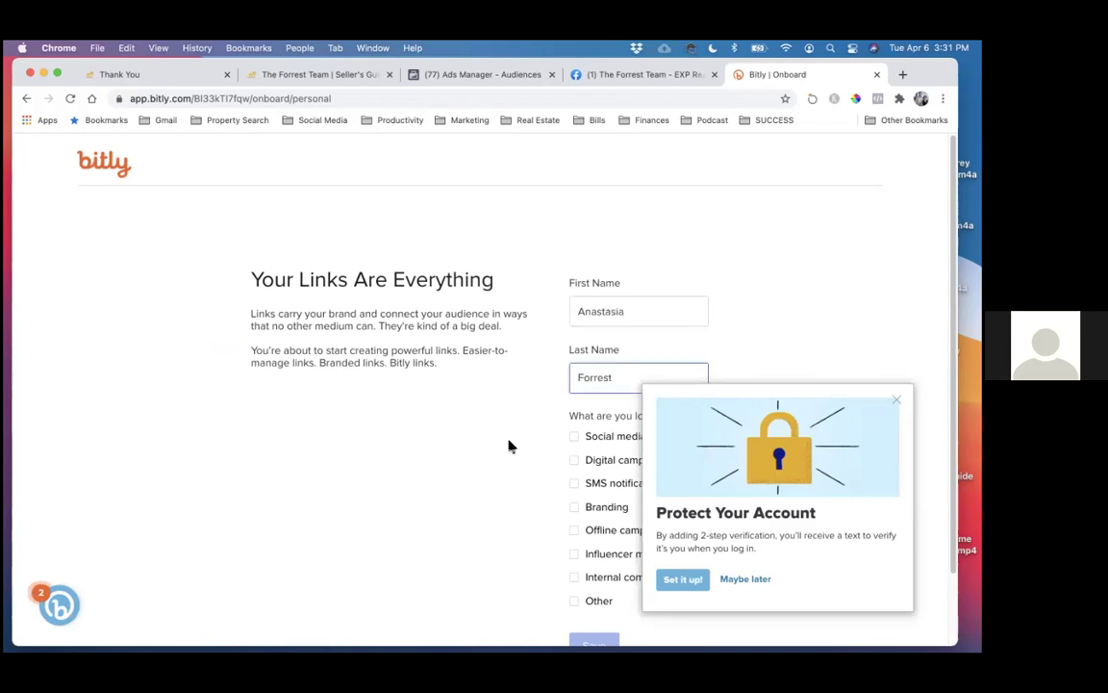
pyautogui.scroll(-2, 507, 452)
pyautogui.click(598, 354)
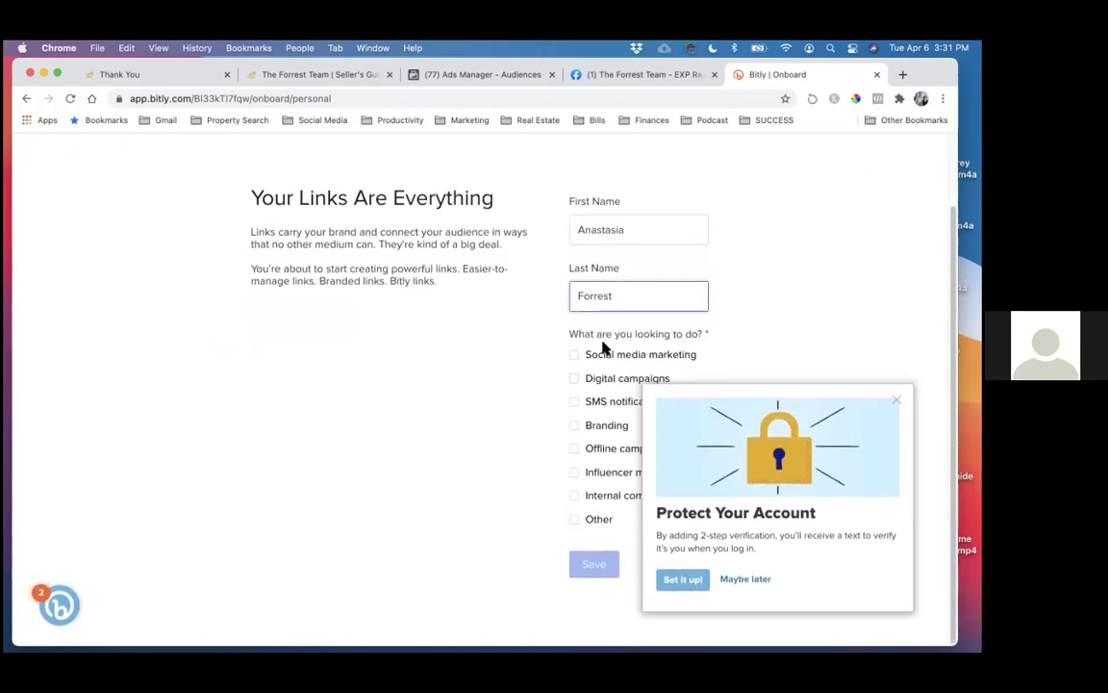
pyautogui.click(586, 564)
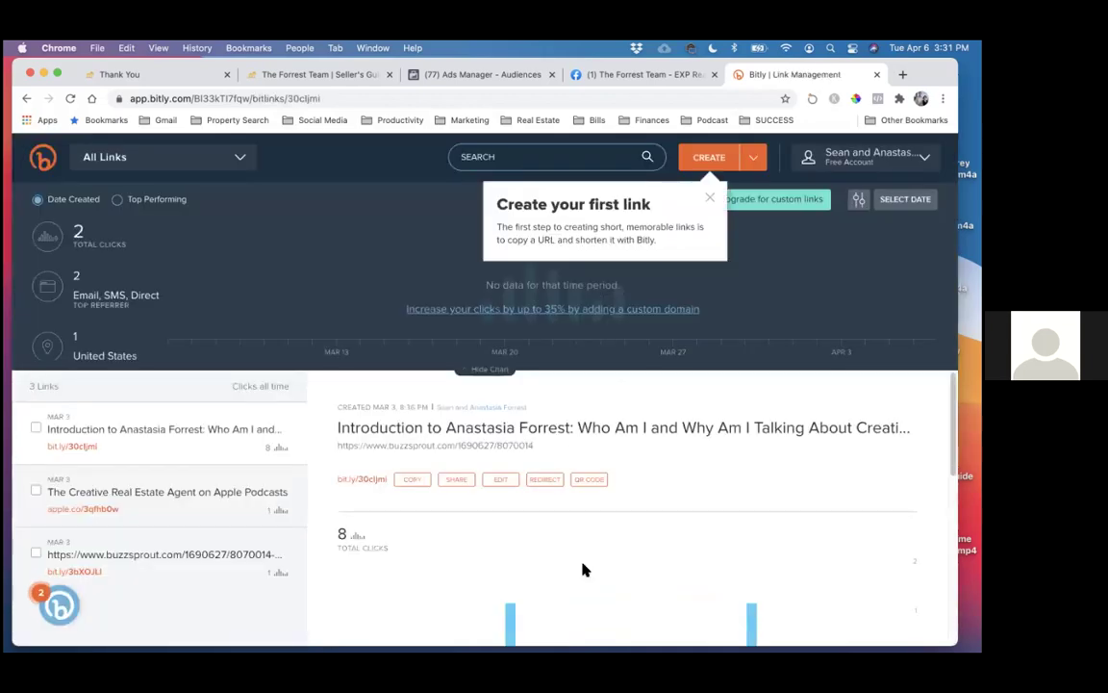
# - Create the short link bit.ly/3fHDXg6 from the pasted seller guide URL and copy it
pyautogui.click(710, 156)
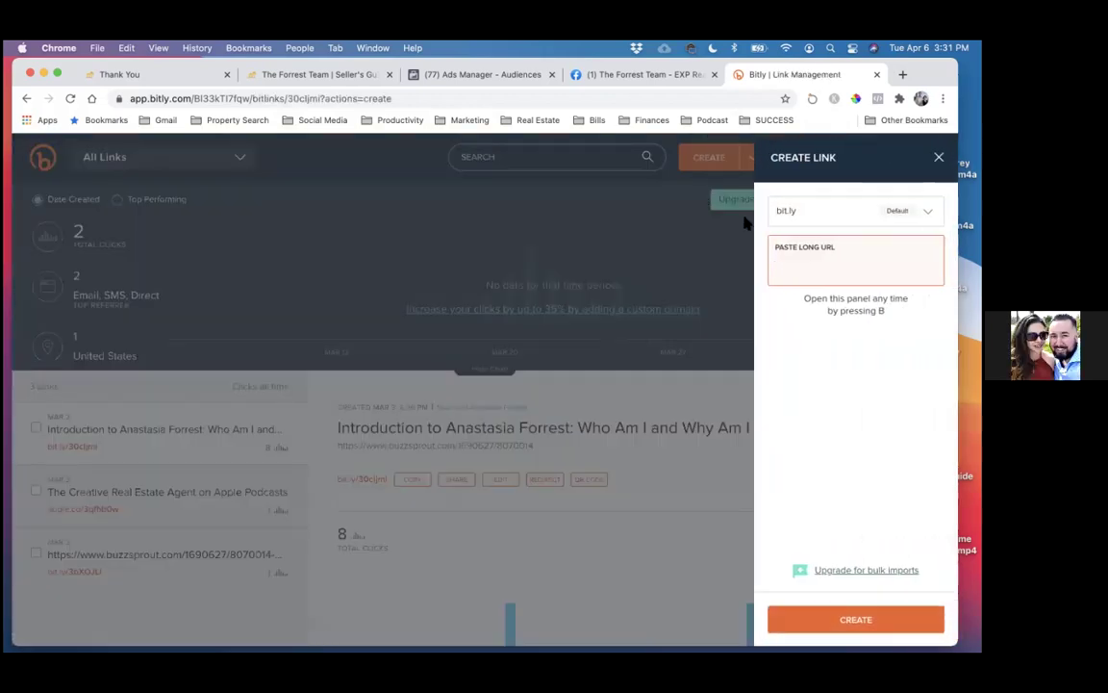
pyautogui.press('super+v')
pyautogui.click(856, 619)
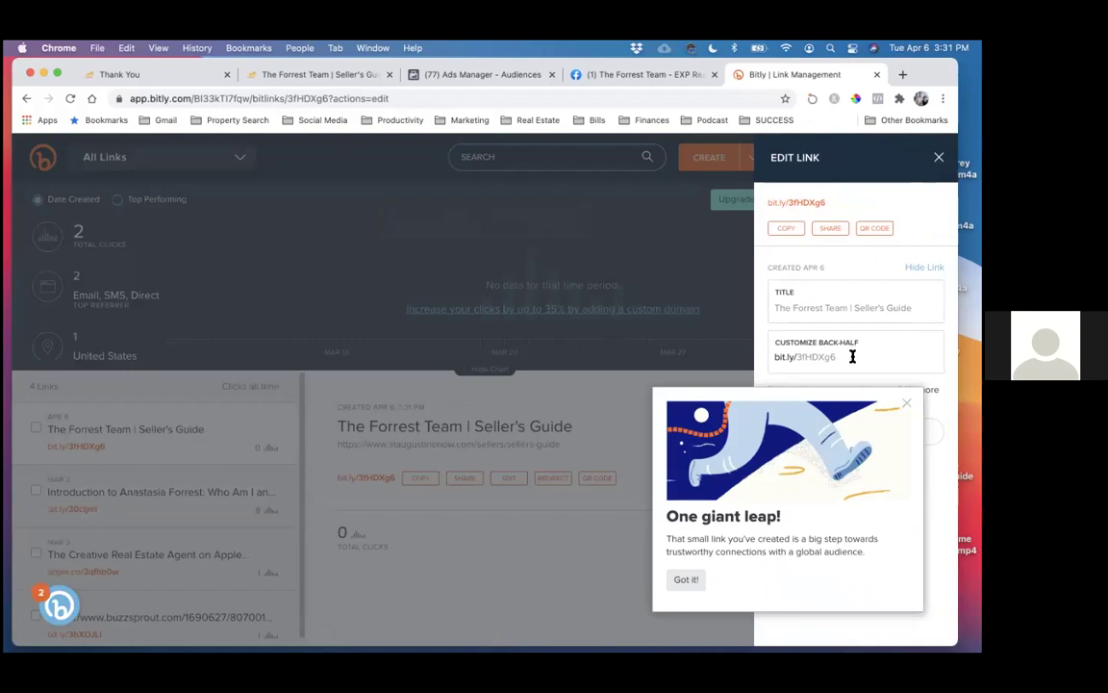
pyautogui.moveTo(853, 354); pyautogui.dragTo(767, 354)
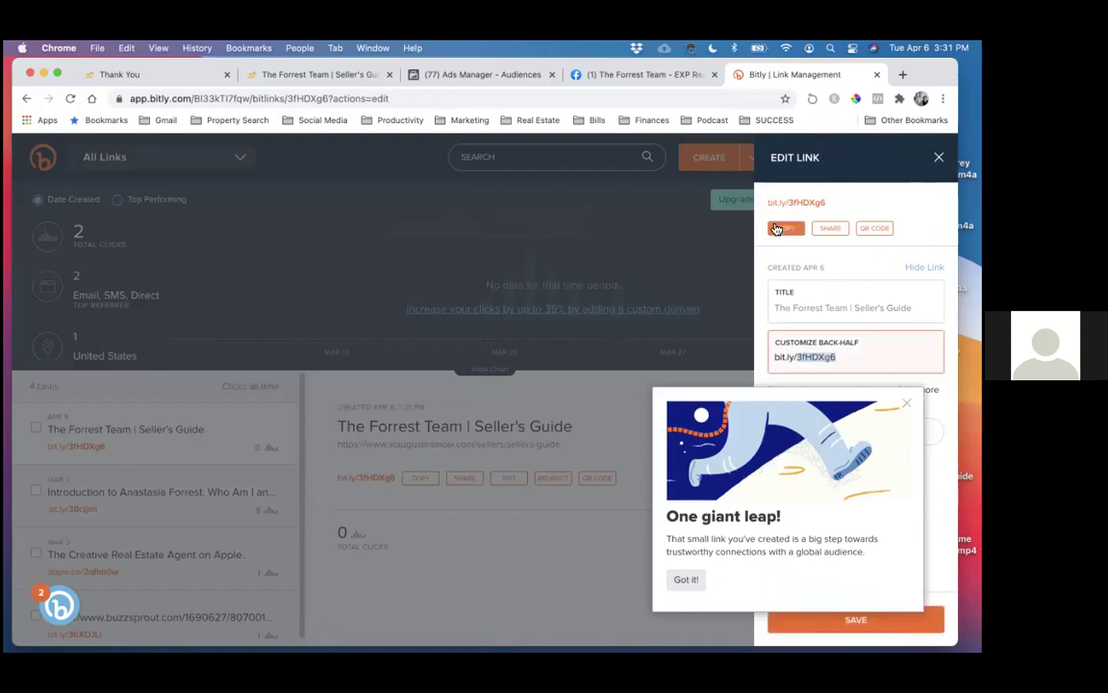
pyautogui.click(784, 228)
# - Check the Facebook post, then start editing the short link's back-half in Bitly
pyautogui.click(649, 75)
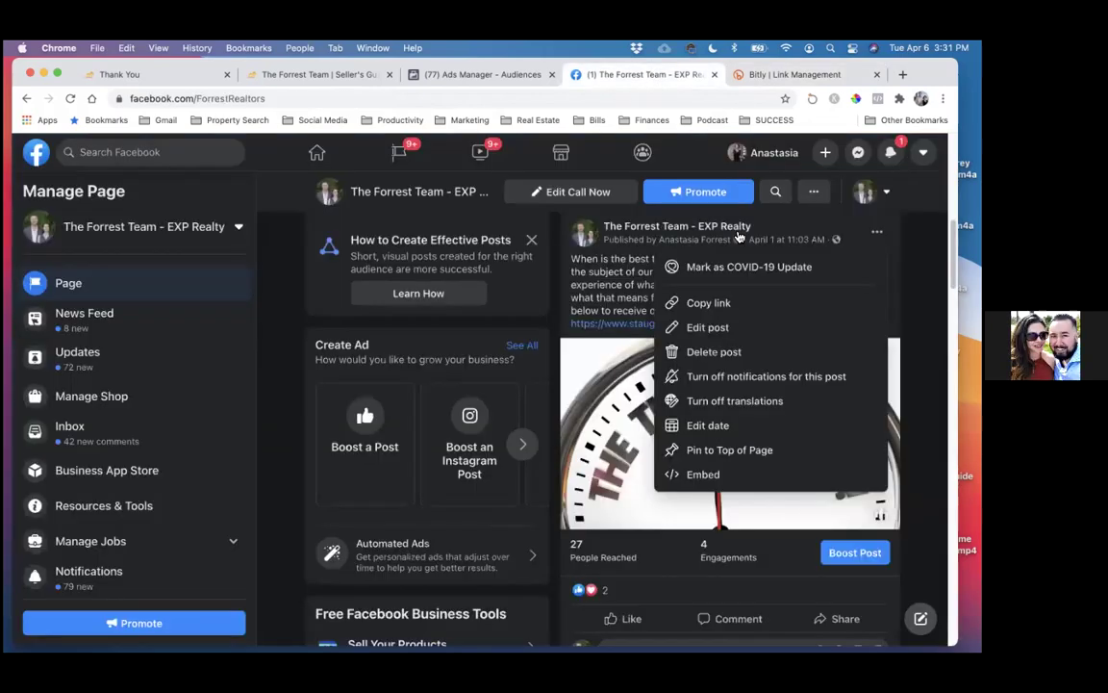
pyautogui.click(774, 74)
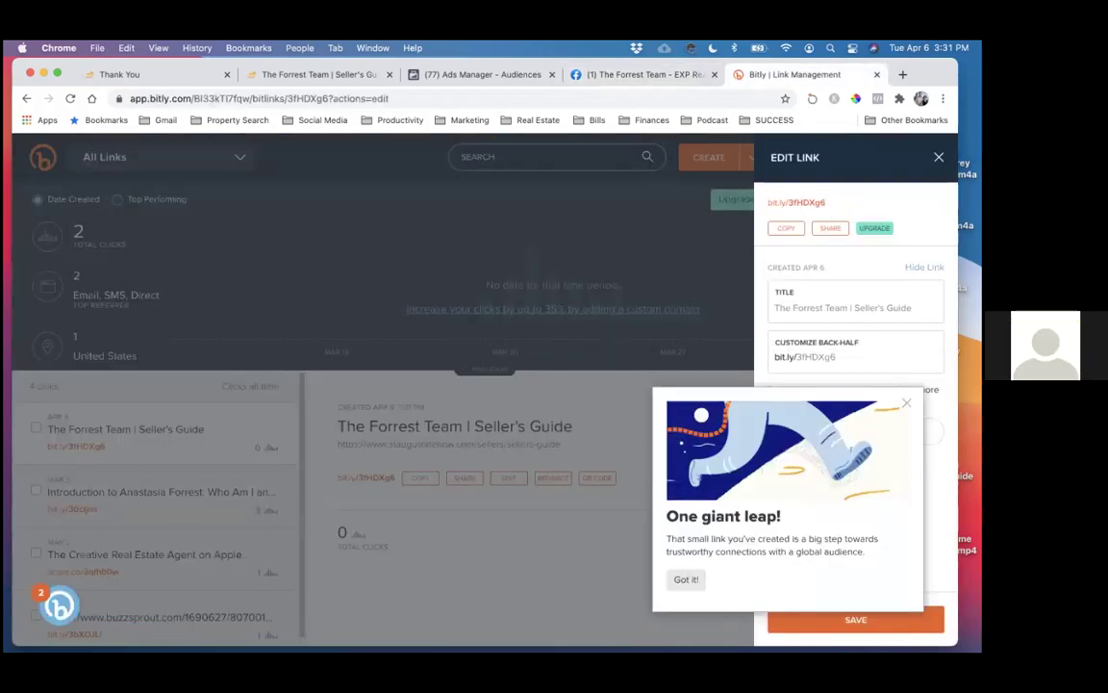
pyautogui.click(843, 357)
# - Set the back-half to freesellerwisdom after freesellerguide is rejected
pyautogui.moveTo(843, 357); pyautogui.dragTo(797, 355)
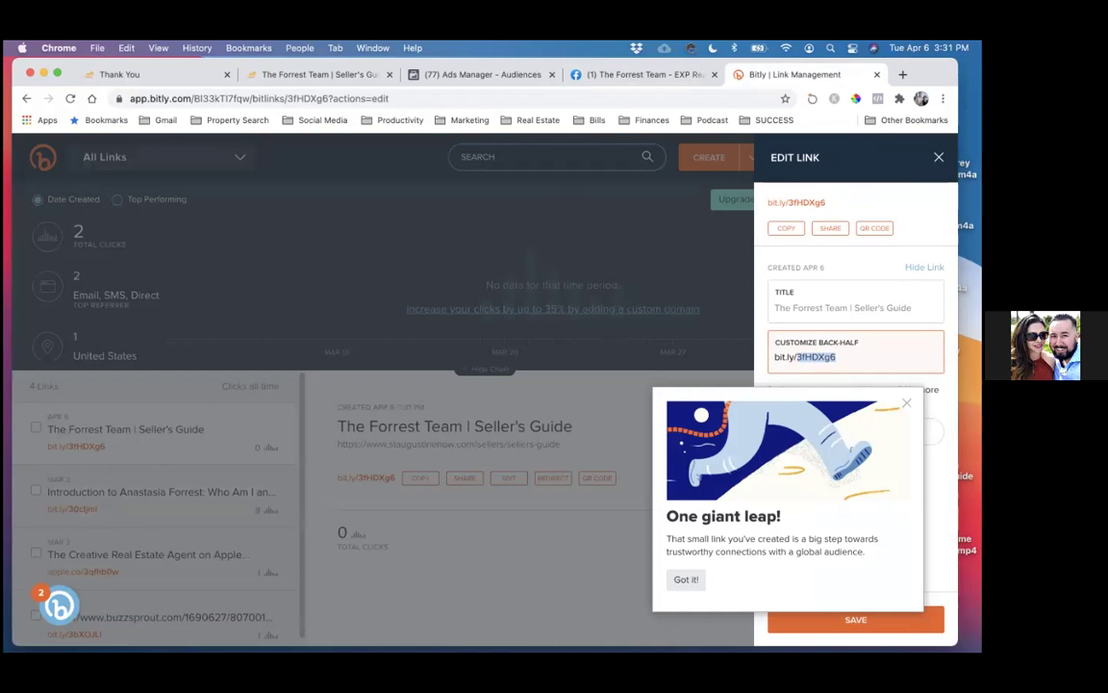
pyautogui.write('freesellerguide')
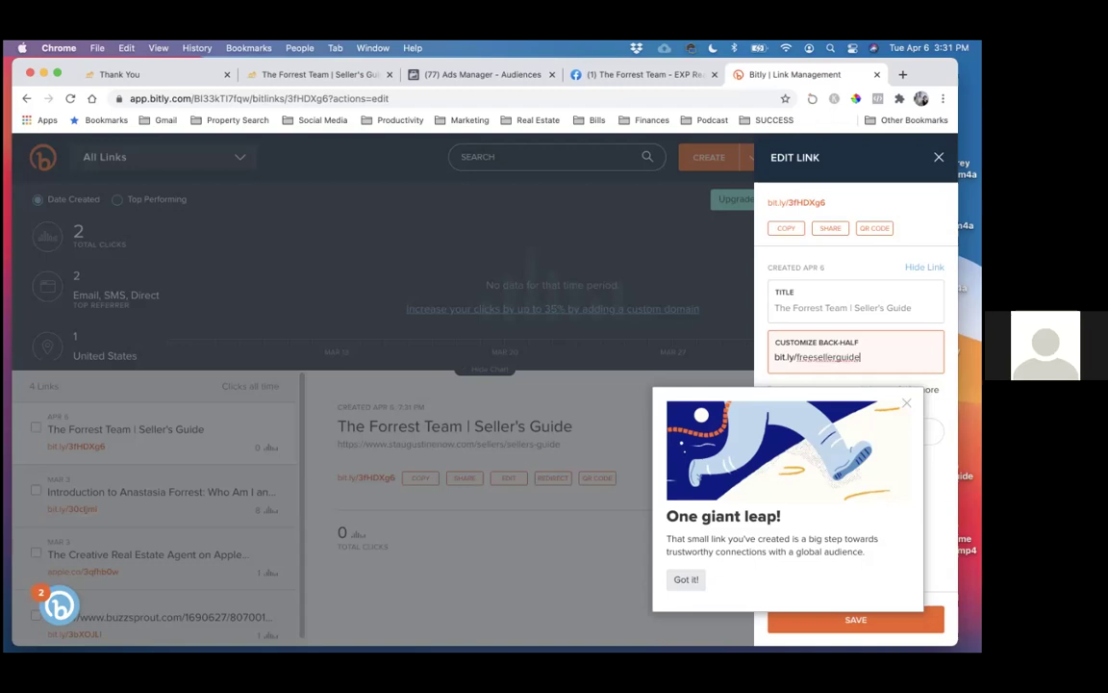
pyautogui.press('Return')
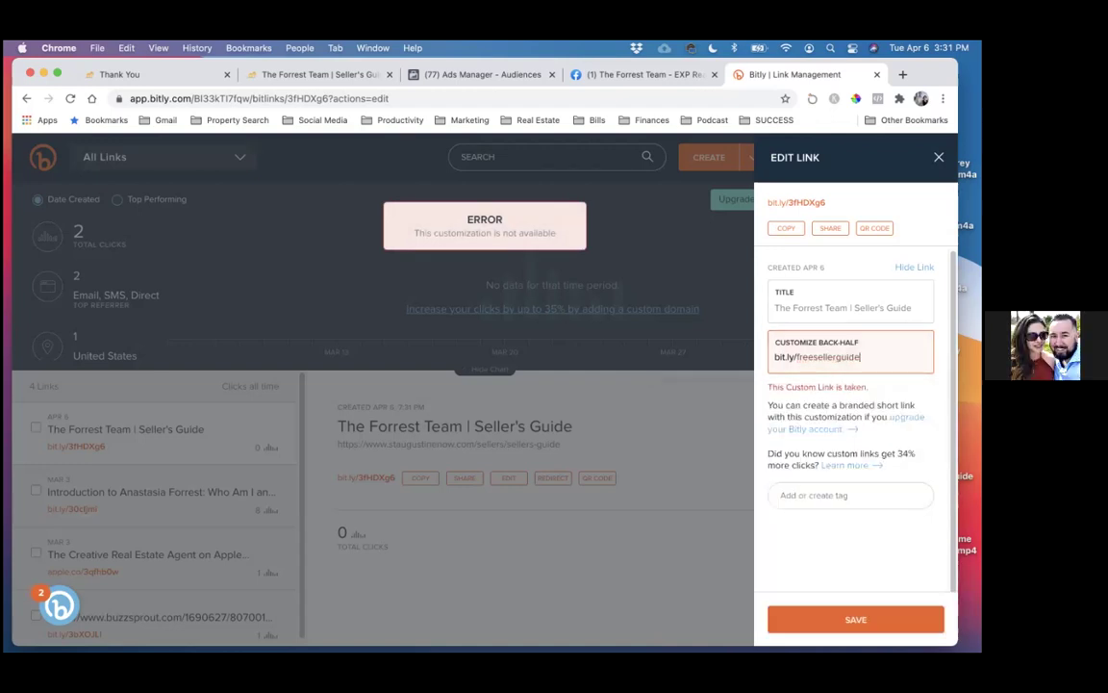
pyautogui.write('forrests')
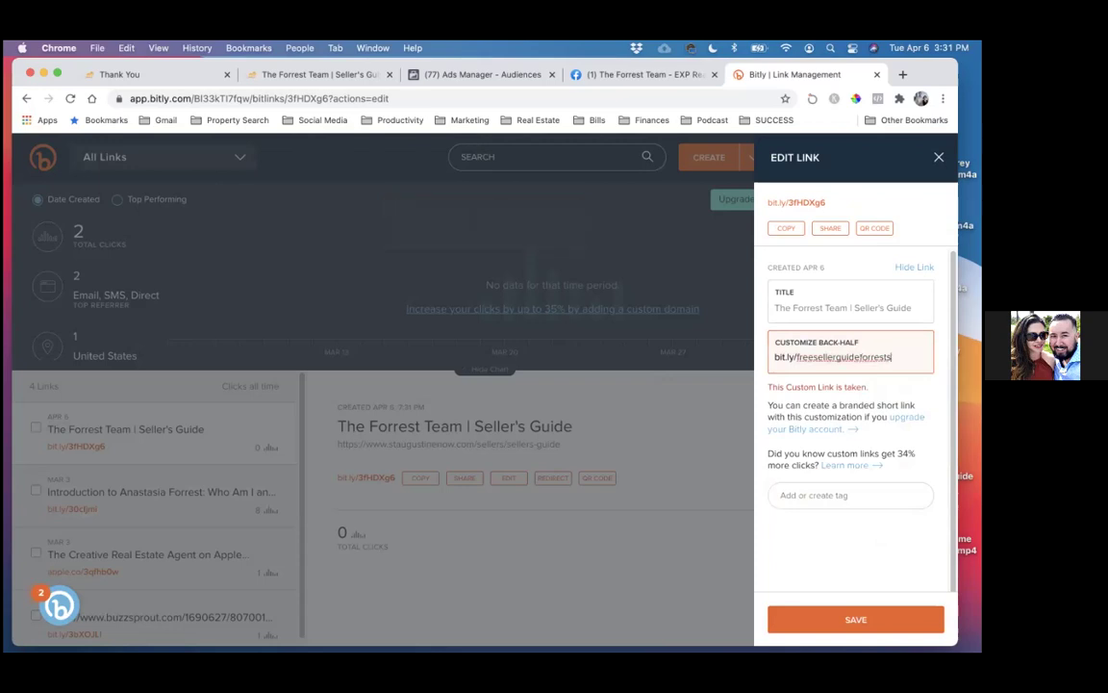
pyautogui.moveTo(893, 356); pyautogui.dragTo(795, 357)
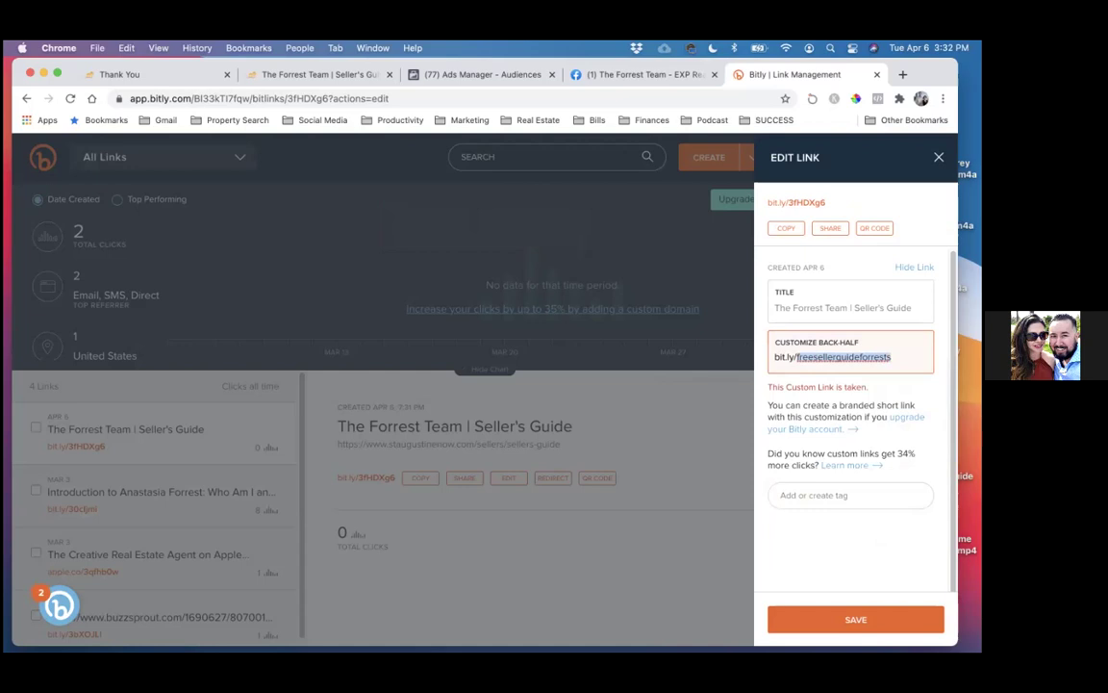
pyautogui.write('f')
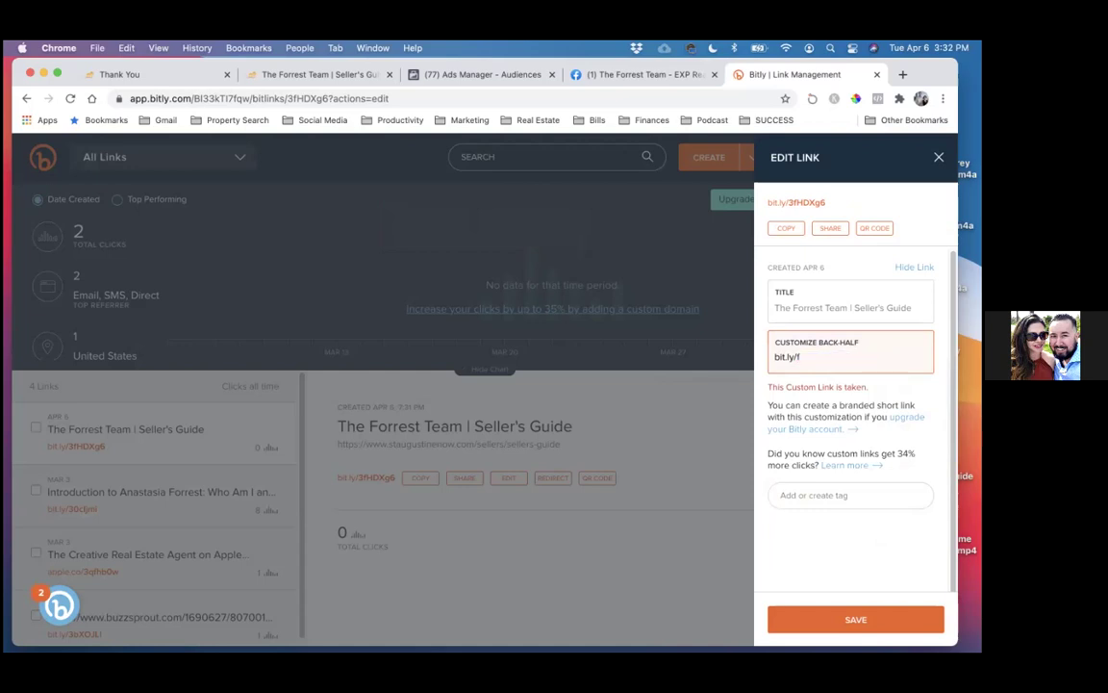
pyautogui.press('BackSpace')
pyautogui.write('freesellerwisdom')
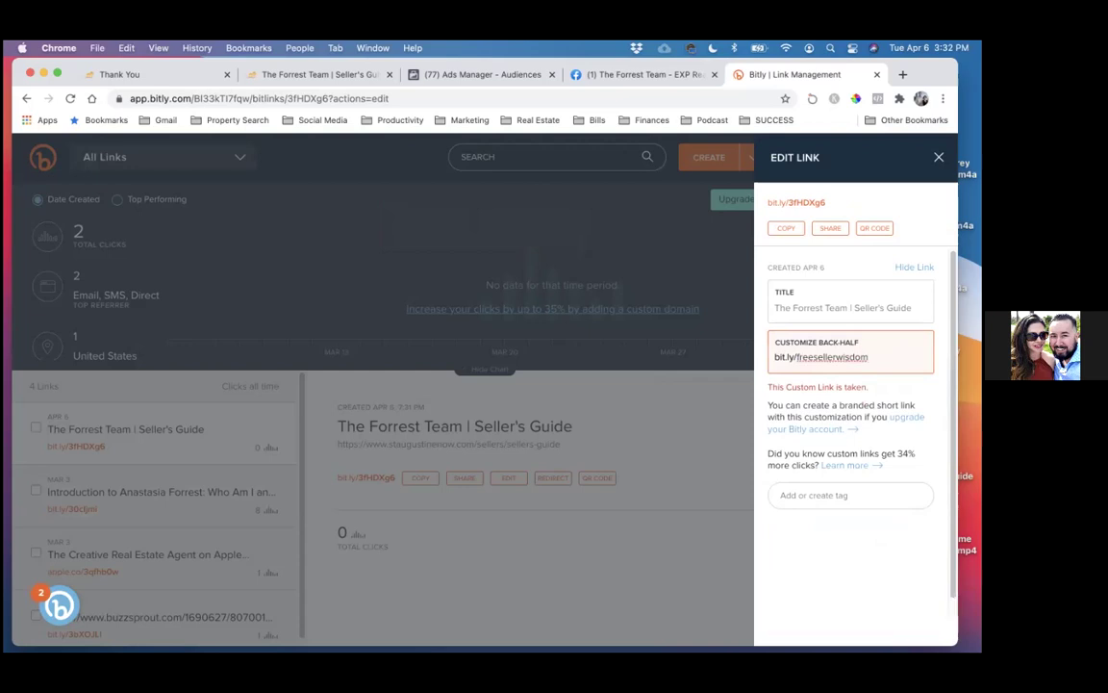
pyautogui.press('Return')
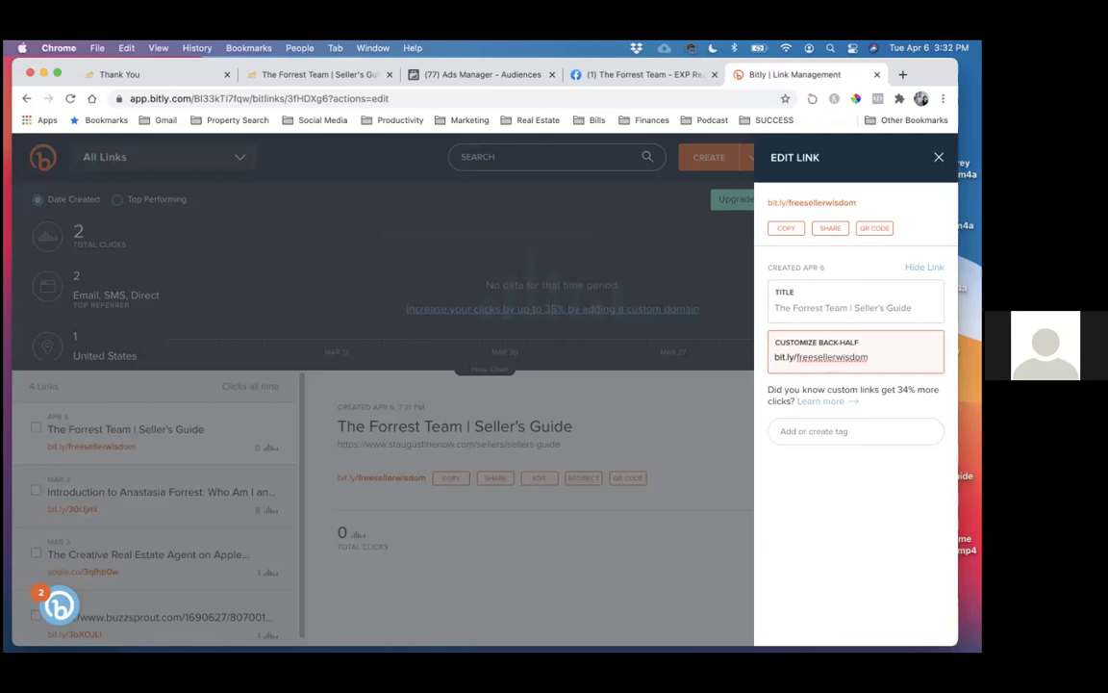
# - Test bit.ly/freesellerwisdom opens the seller's guide page, then close that tab
pyautogui.click(787, 231)
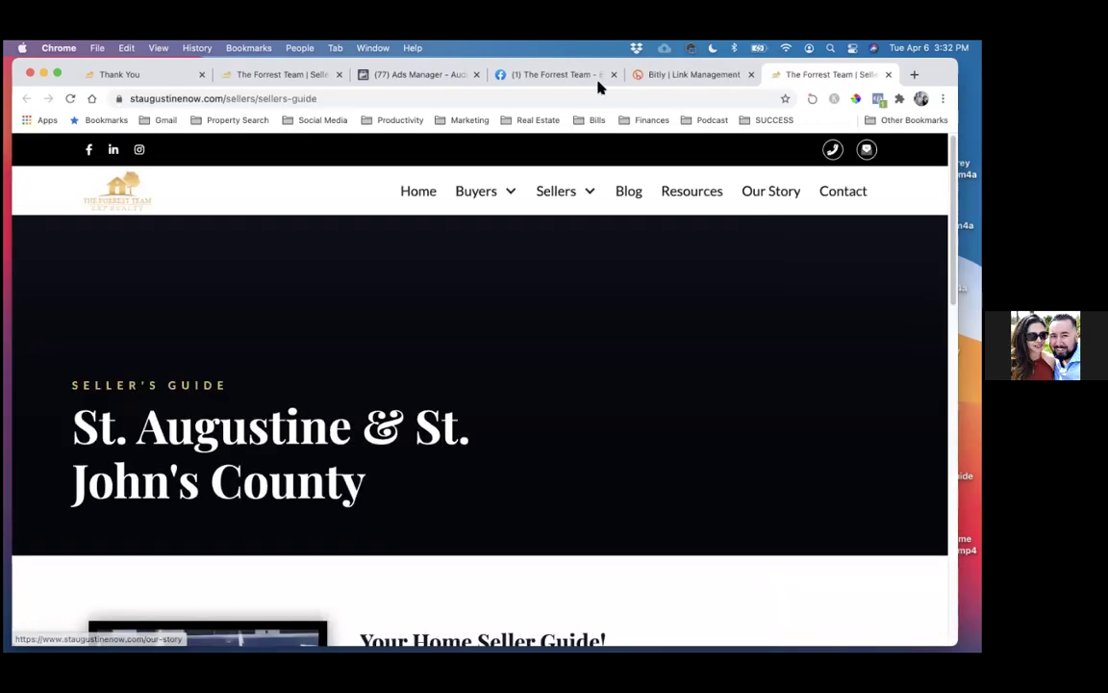
pyautogui.click(692, 79)
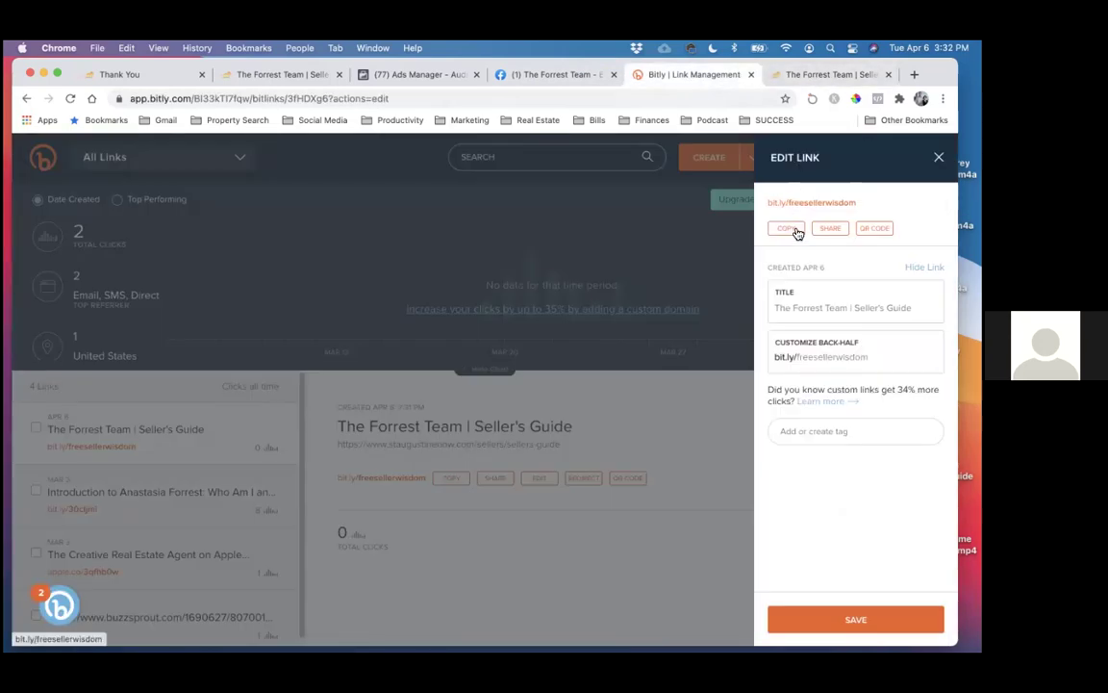
pyautogui.moveTo(869, 357); pyautogui.dragTo(780, 358)
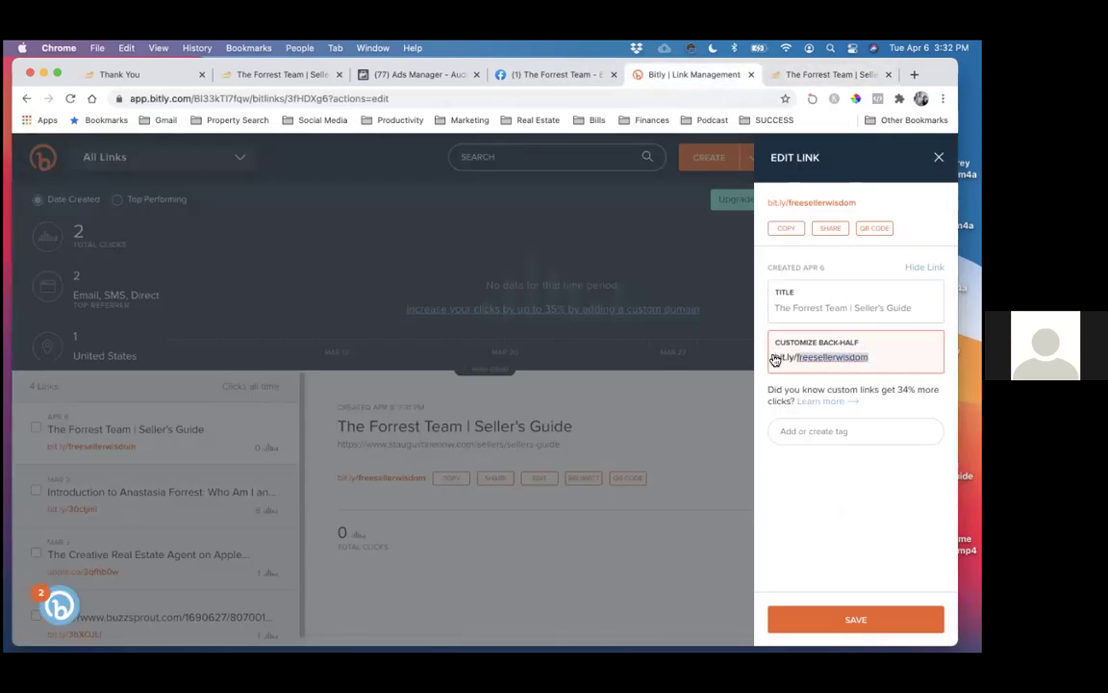
pyautogui.click(789, 223)
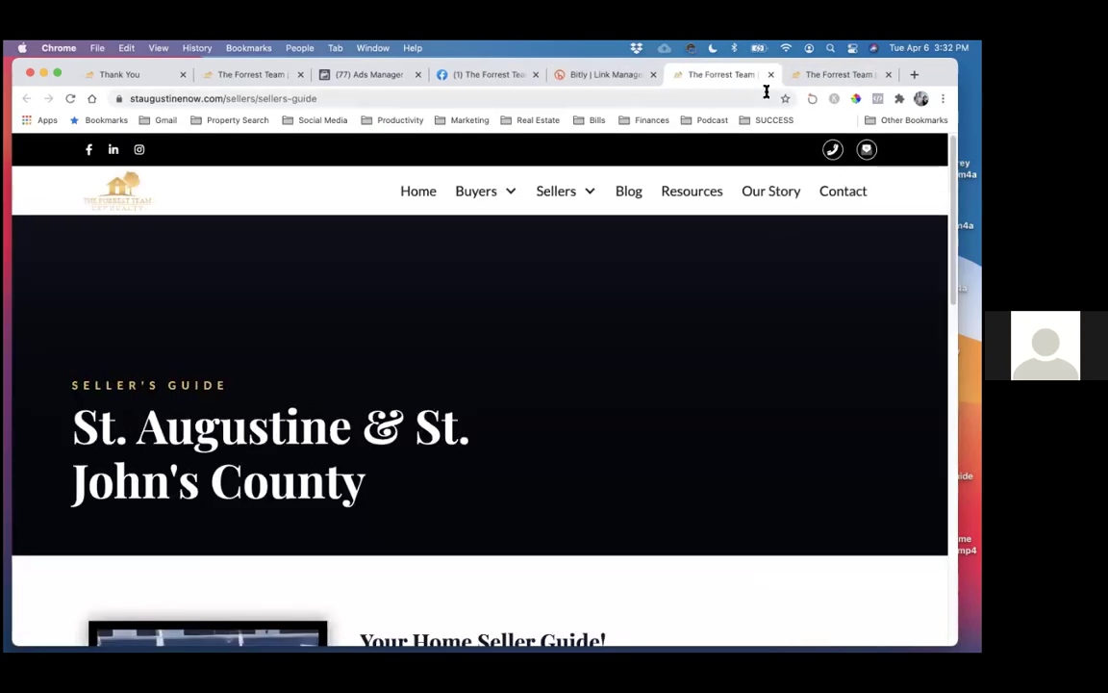
pyautogui.click(771, 74)
# - Edit the video post, replacing the description's long URL with the short link ending freesellerwisdom on the same line
pyautogui.click(492, 75)
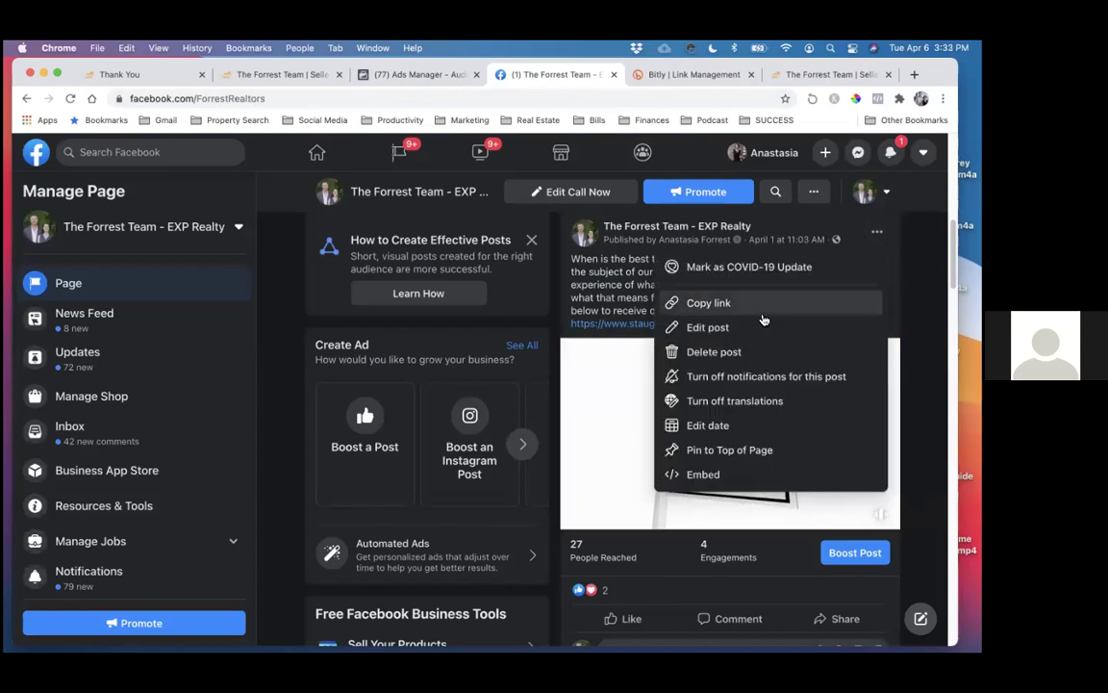
pyautogui.click(759, 327)
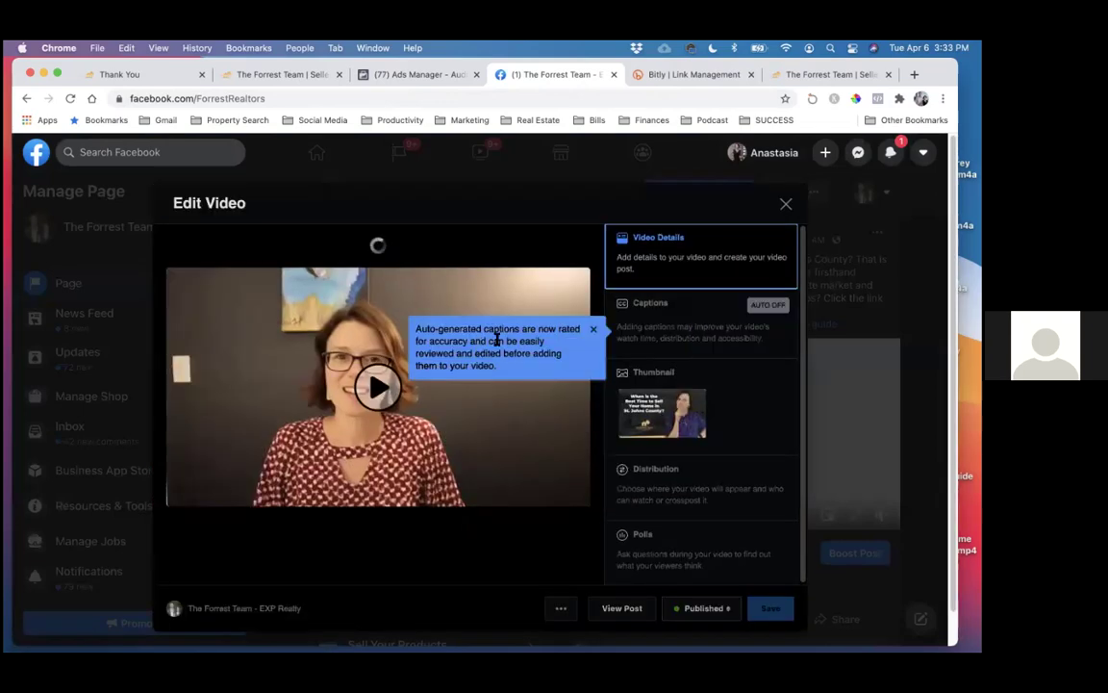
pyautogui.moveTo(214, 359); pyautogui.dragTo(519, 361)
pyautogui.click(593, 329)
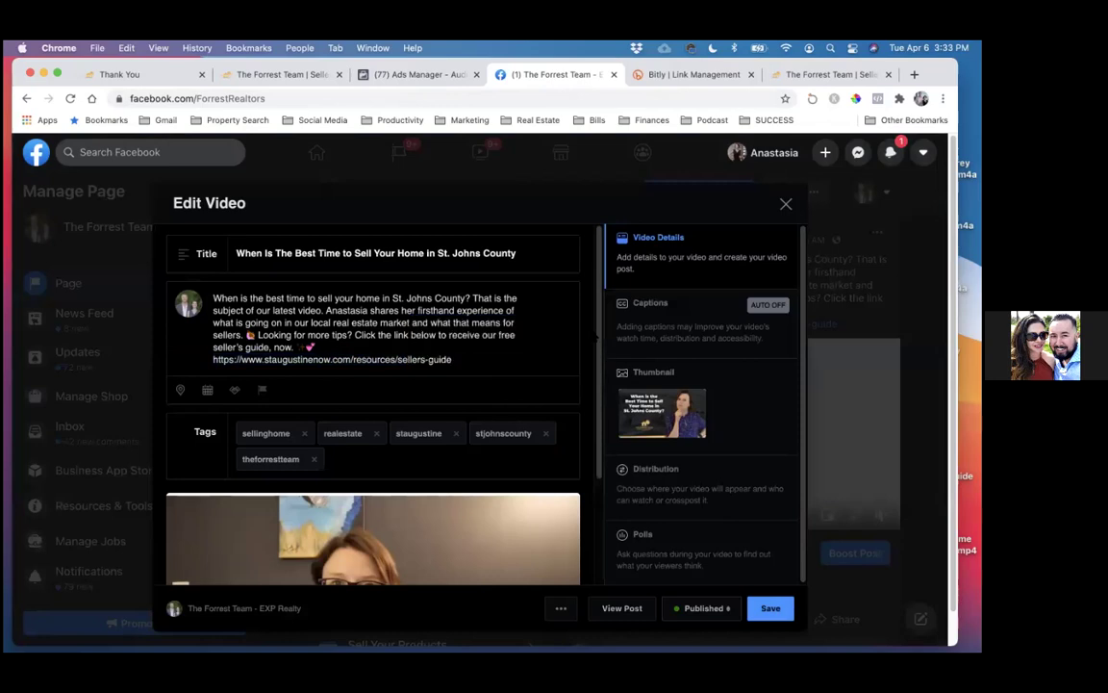
pyautogui.moveTo(214, 359); pyautogui.dragTo(452, 360)
pyautogui.write('https://bit.ly/3fHDXg6')
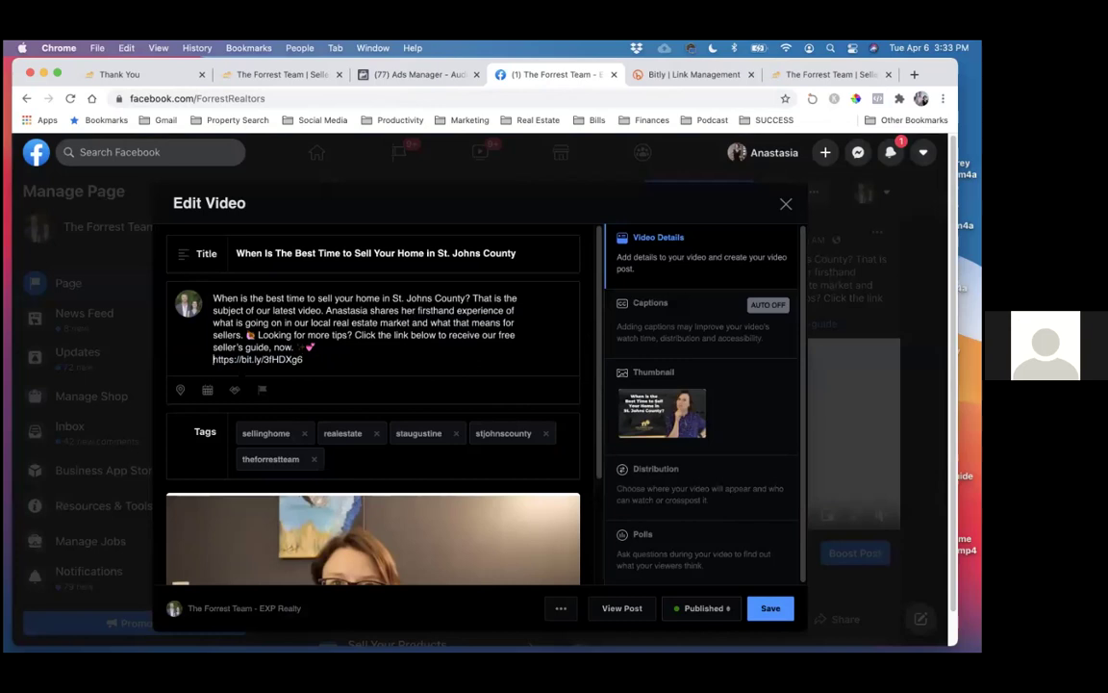
pyautogui.click(213, 359)
pyautogui.press('BackSpace')
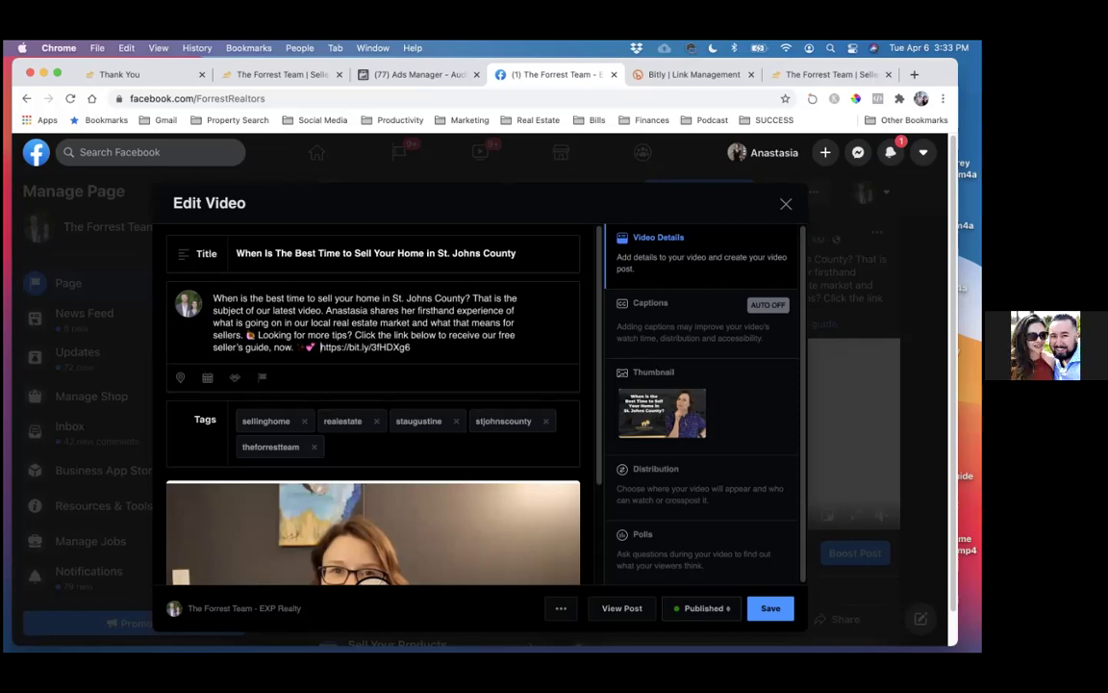
pyautogui.press('BackSpace')
pyautogui.press('BackSpace')
pyautogui.press('BackSpace')
pyautogui.press('BackSpace')
pyautogui.press('BackSpace')
pyautogui.press('BackSpace')
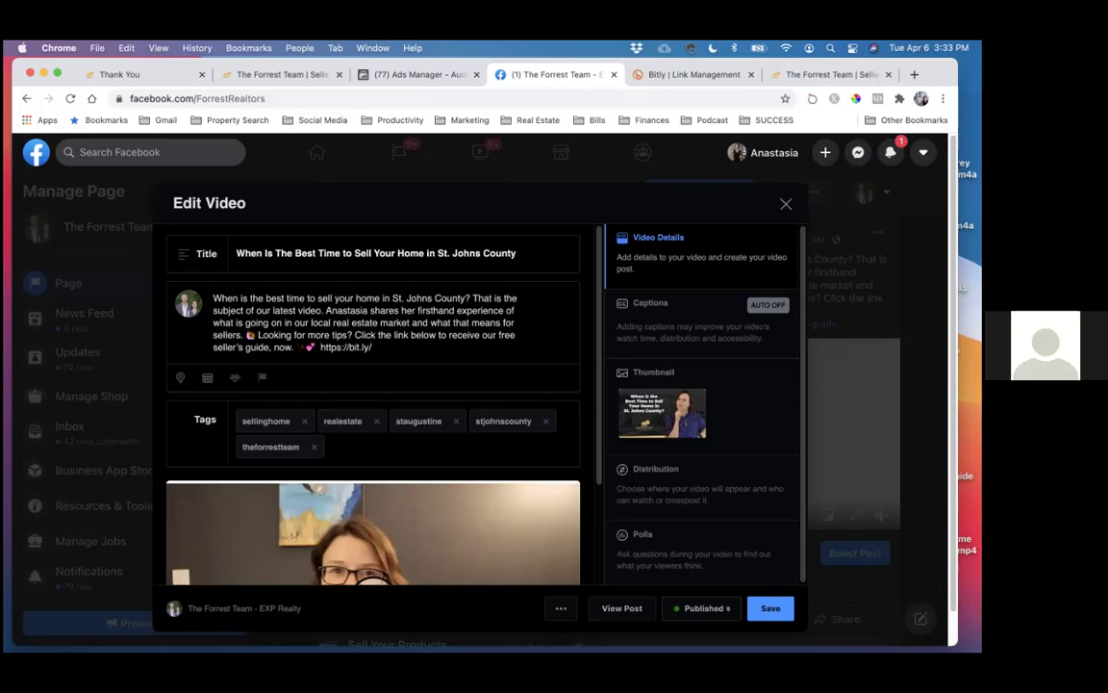
pyautogui.write('freesellerwisdom')
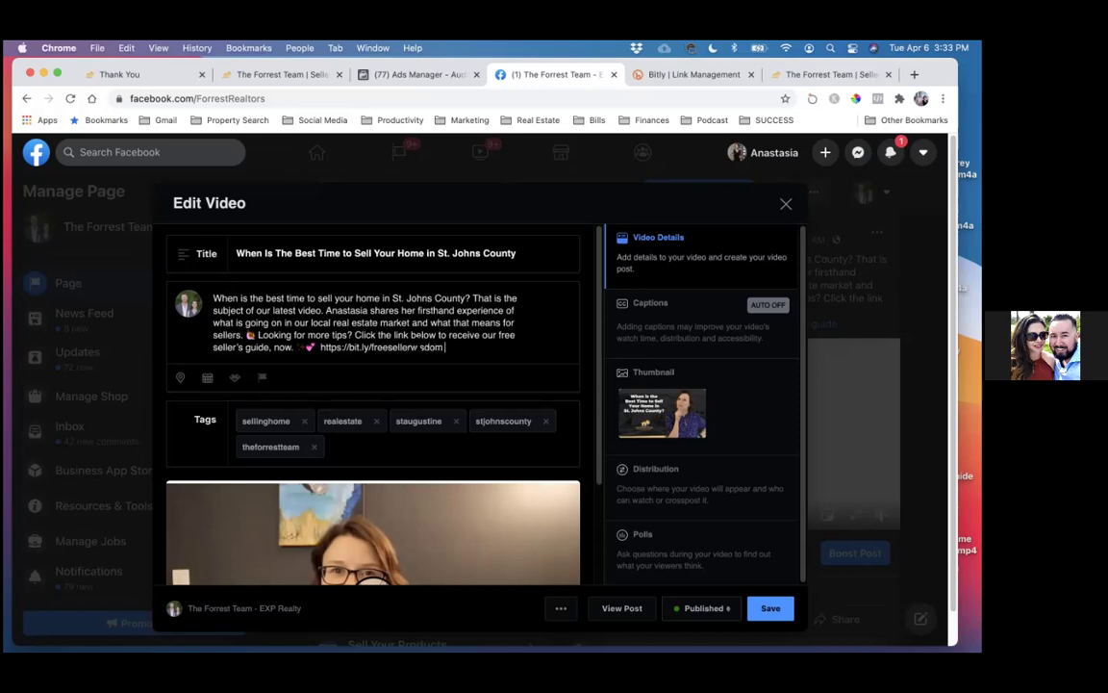
pyautogui.click(712, 75)
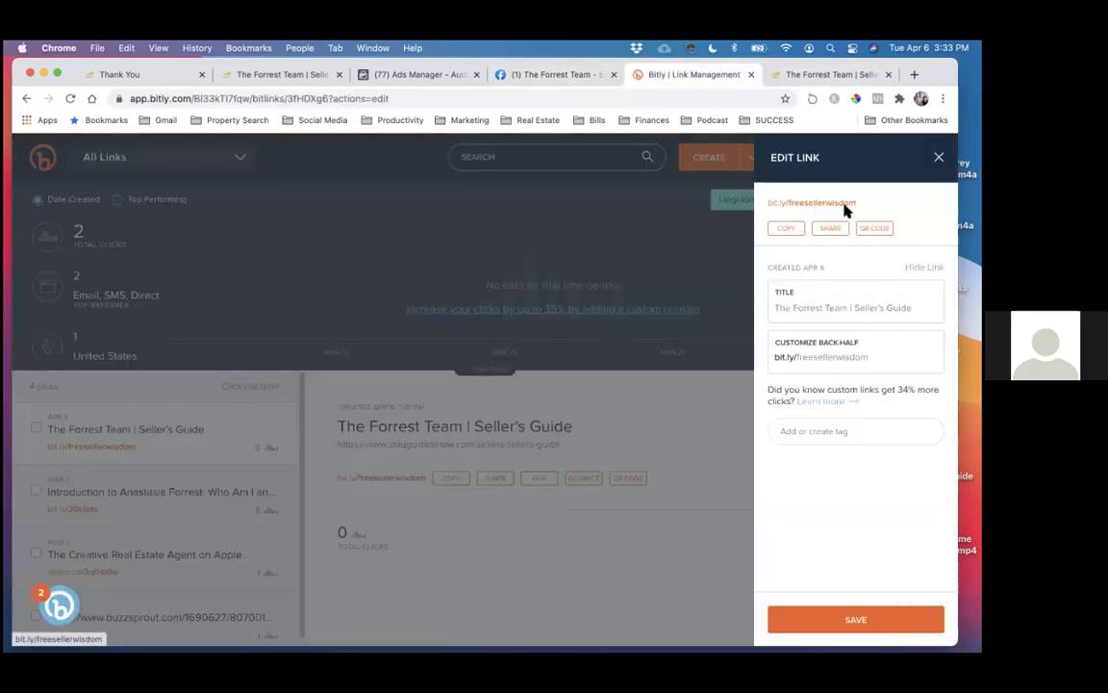
# - Copy bit.ly/freesellerwisdom and reload Bitly, which now shows the link with 1 click
pyautogui.click(786, 231)
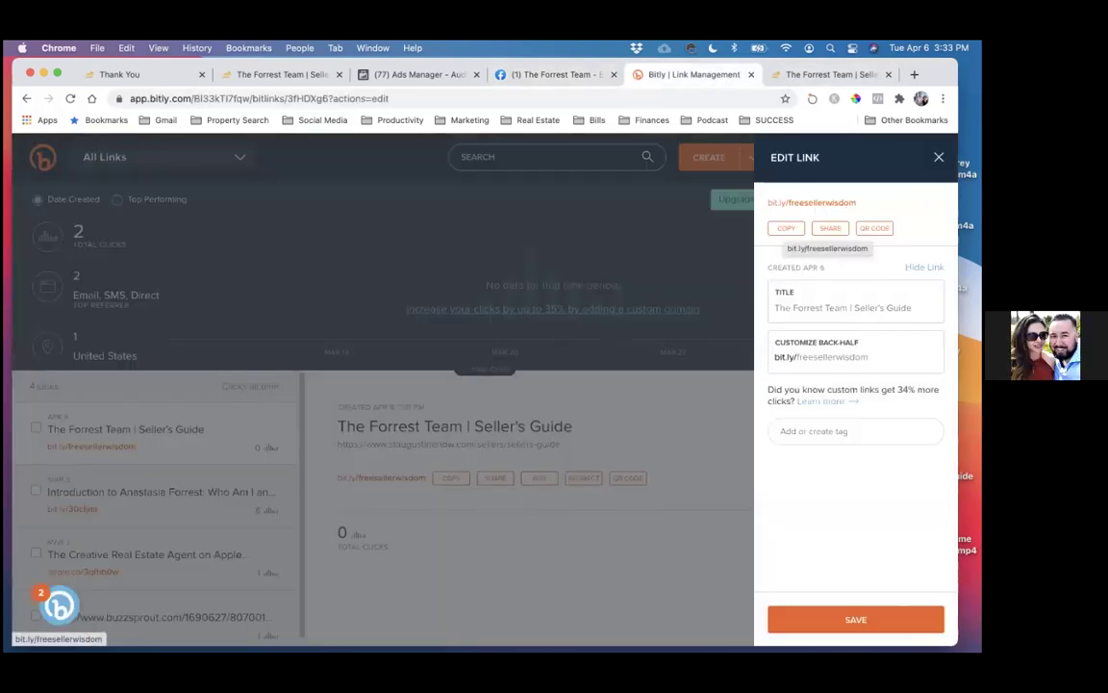
pyautogui.press('Escape')
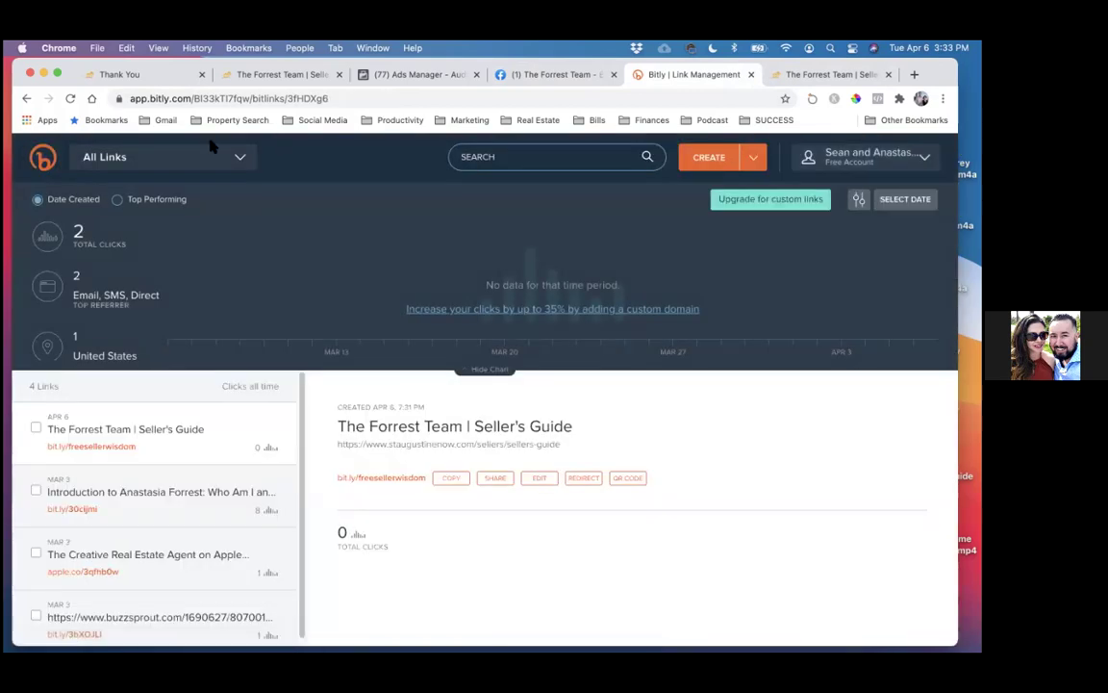
pyautogui.click(73, 99)
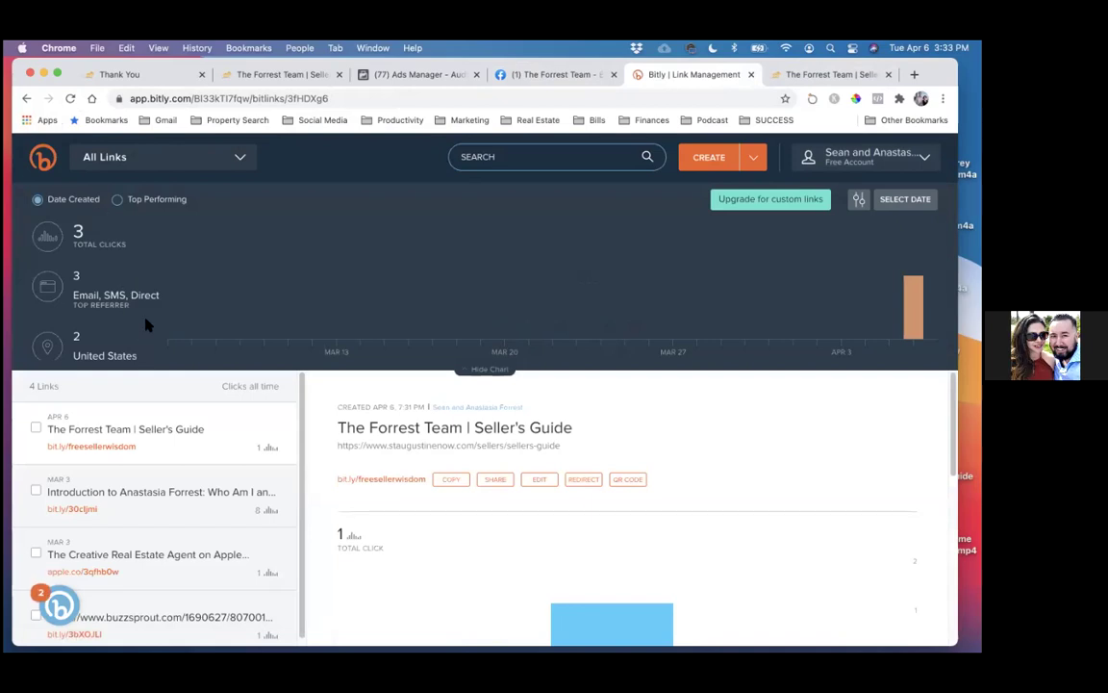
pyautogui.moveTo(147, 453); pyautogui.dragTo(49, 450)
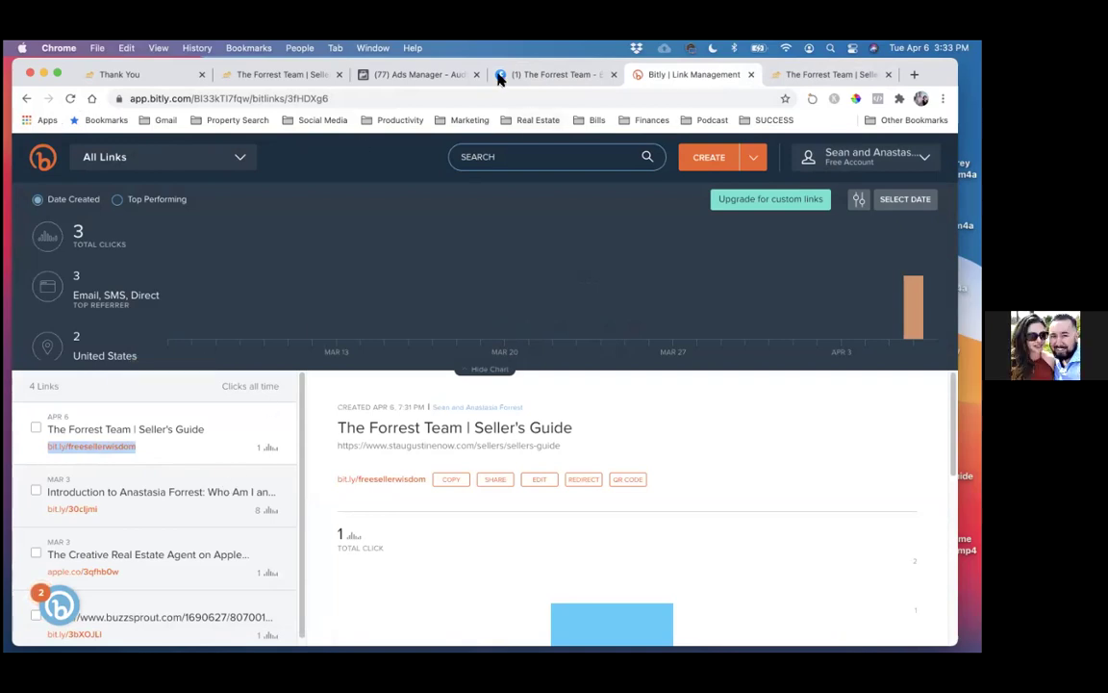
pyautogui.moveTo(535, 63); pyautogui.dragTo(539, 123)
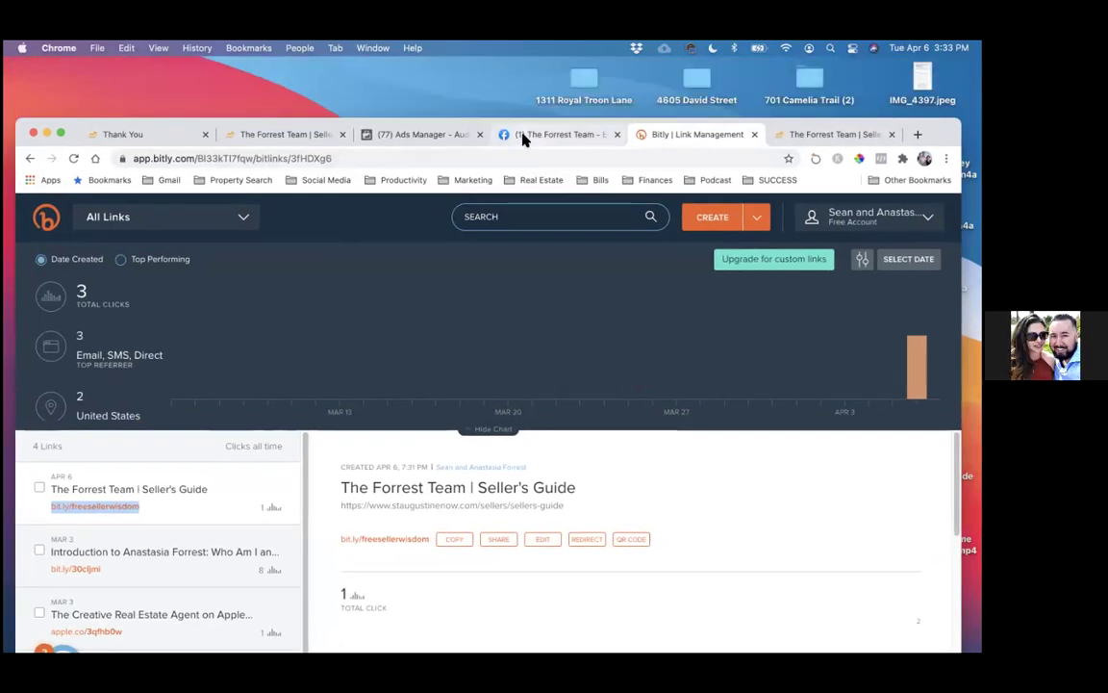
pyautogui.click(527, 135)
# - Paste bit.ly/freesellerwisdom over the description link, save the video post, and reload to confirm
pyautogui.moveTo(469, 409); pyautogui.dragTo(323, 407)
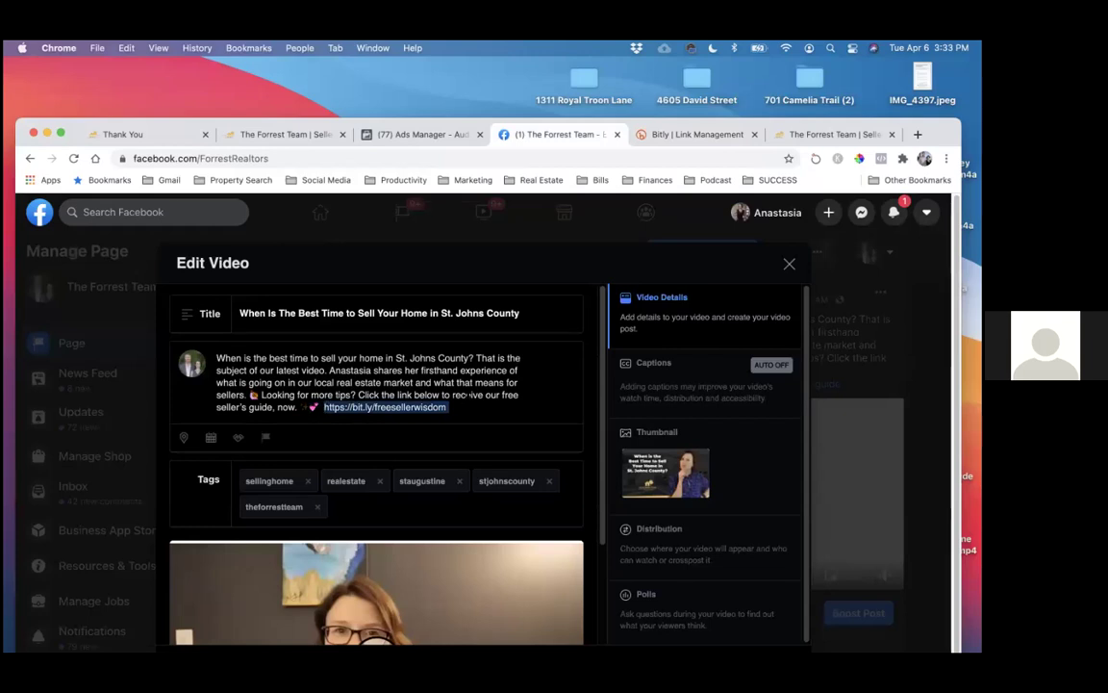
pyautogui.press('super+v')
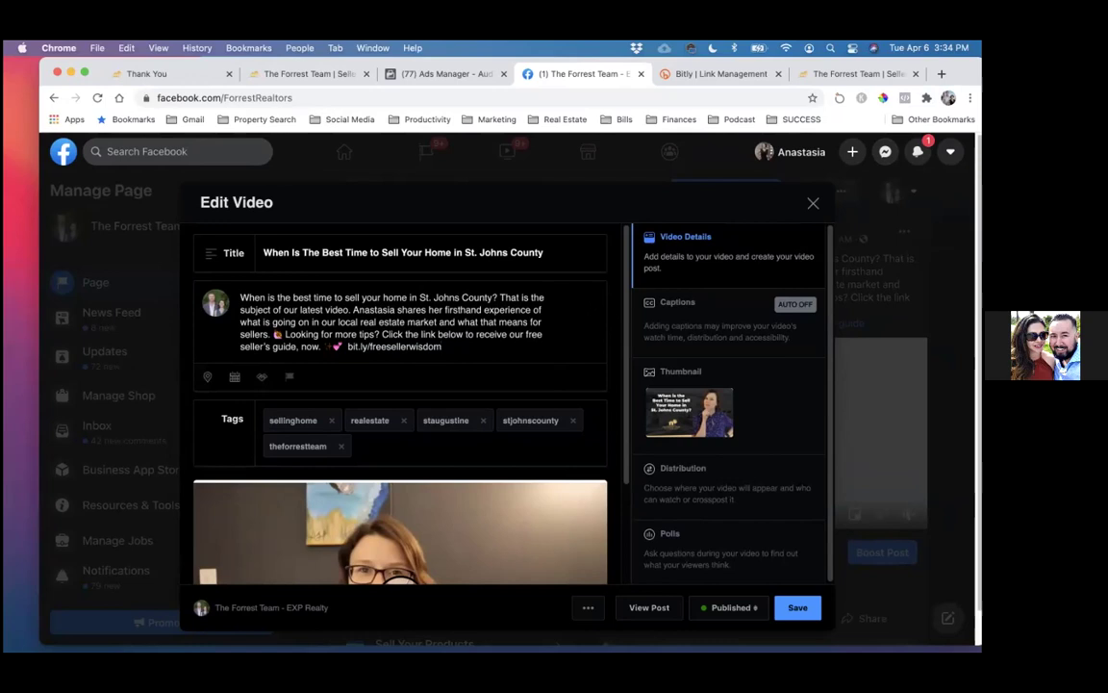
pyautogui.scroll(-1, 399, 404)
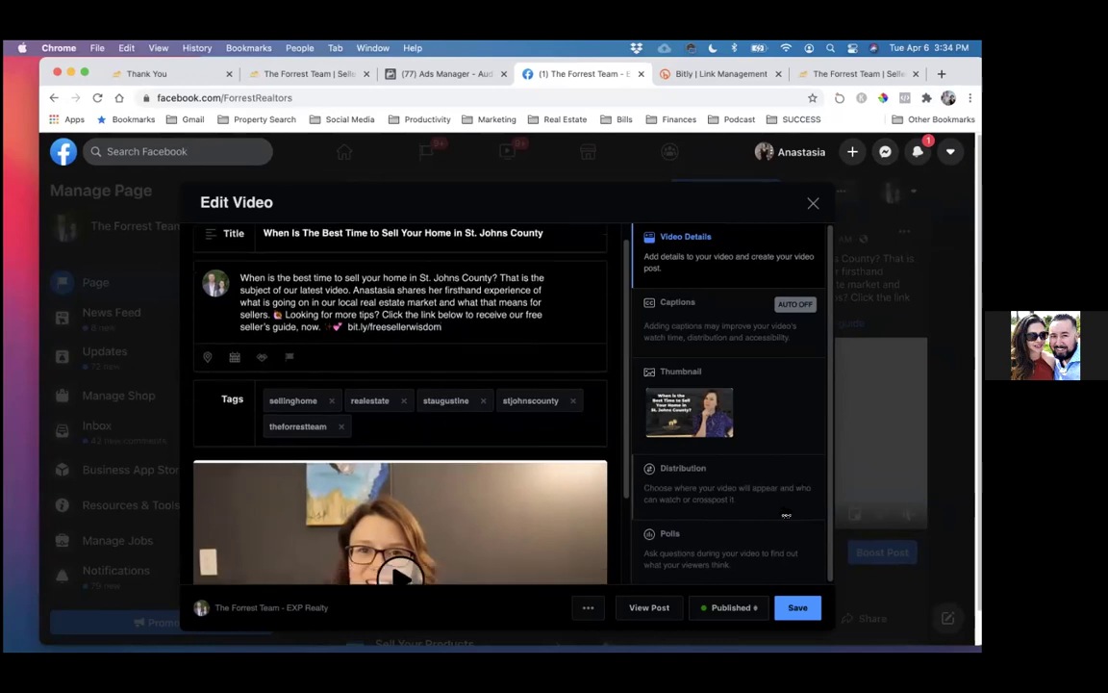
pyautogui.click(797, 608)
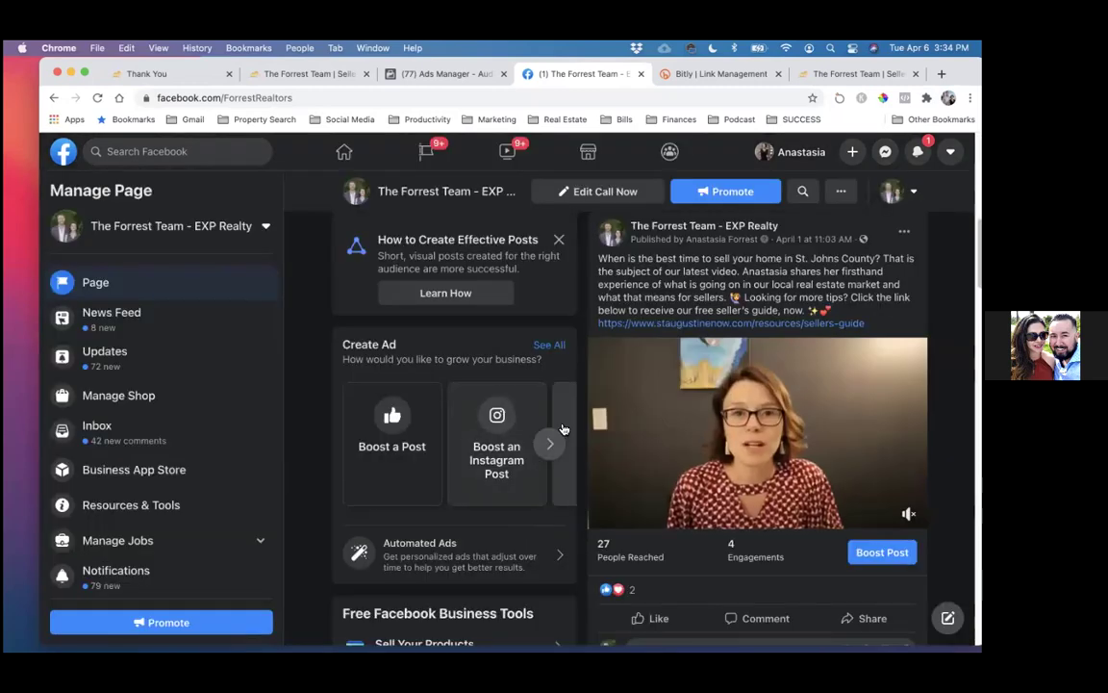
pyautogui.click(98, 95)
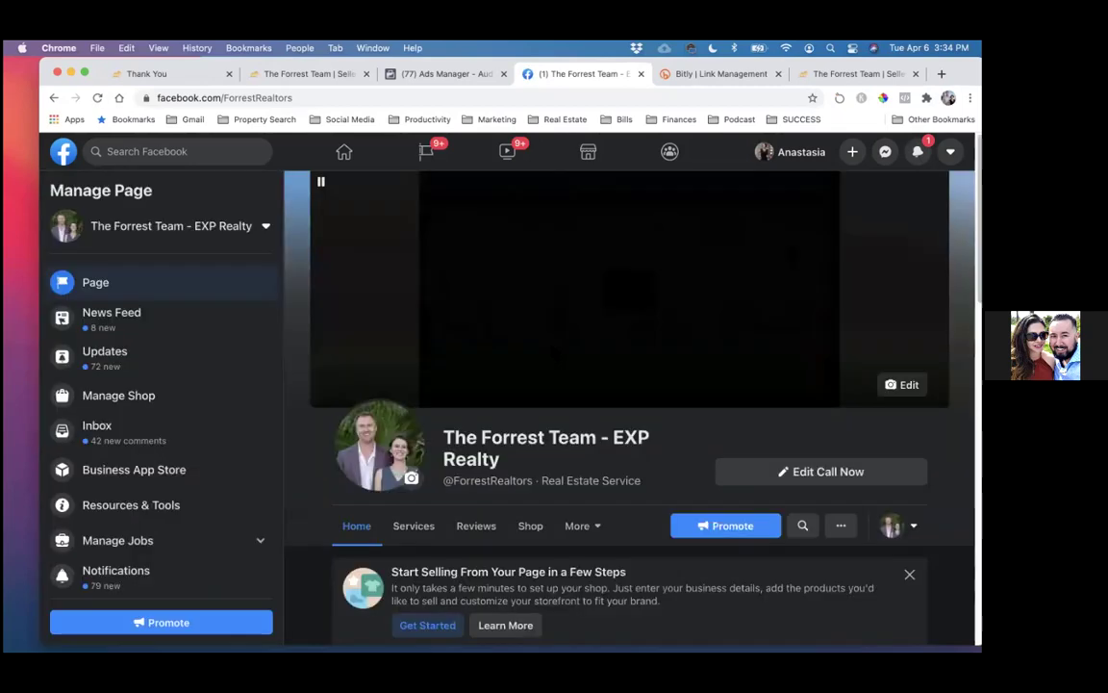
pyautogui.scroll(-2, 554, 353)
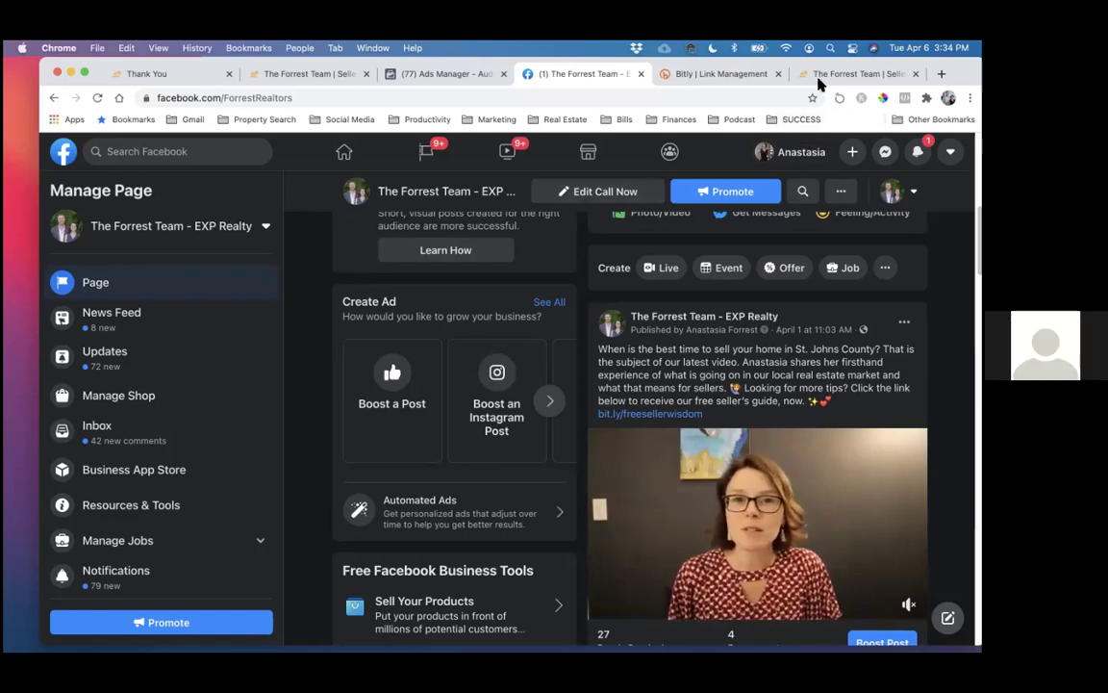
pyautogui.click(405, 76)
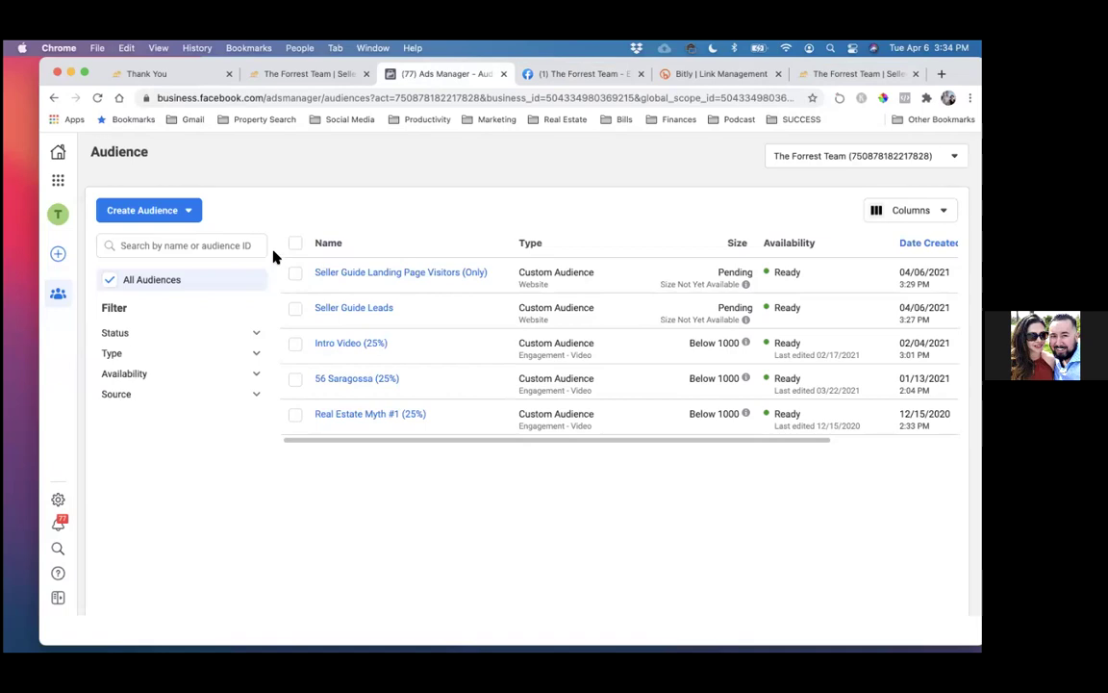
# - Go from the Ads Manager audience list to Events Manager via the business tools menu
pyautogui.click(183, 77)
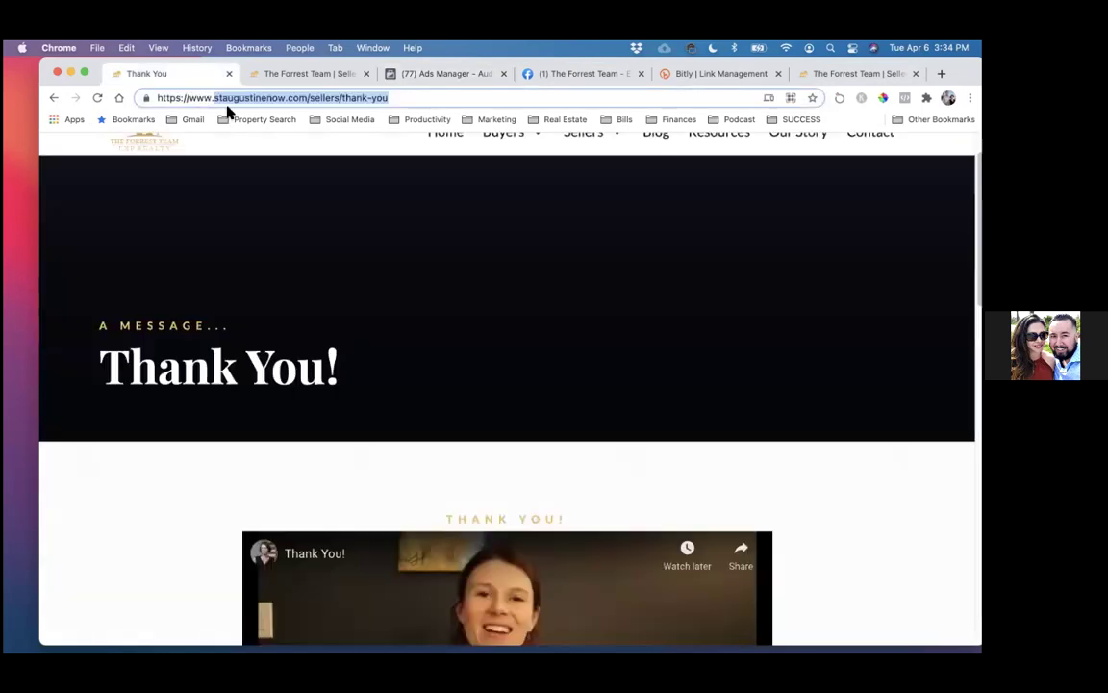
pyautogui.click(469, 74)
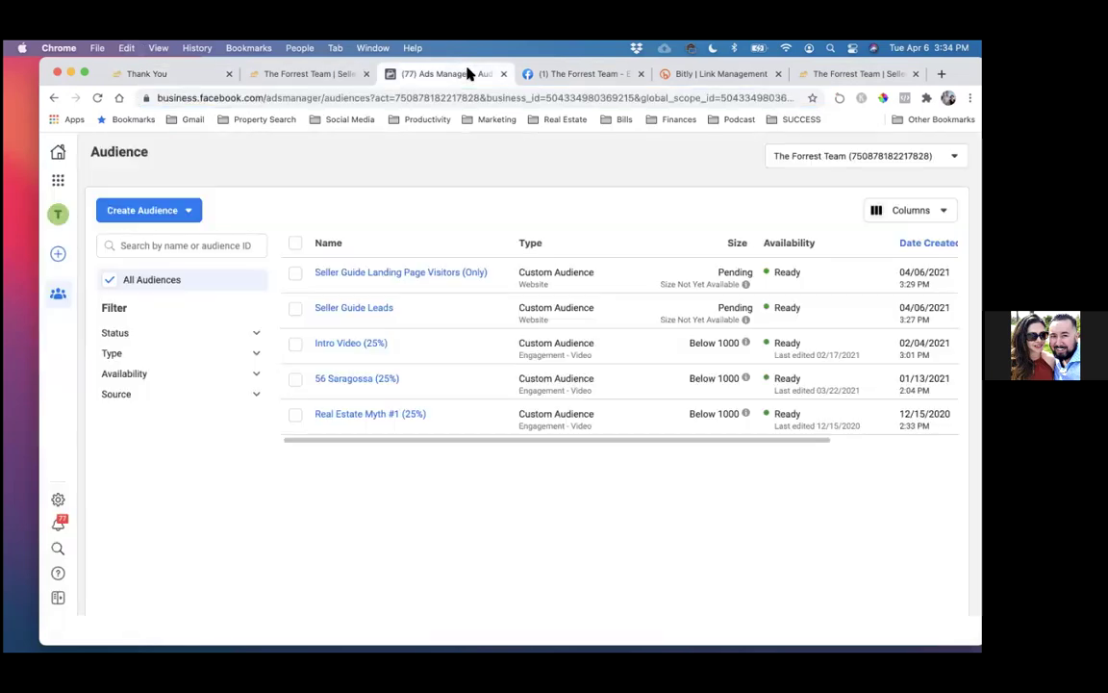
pyautogui.moveTo(363, 287)
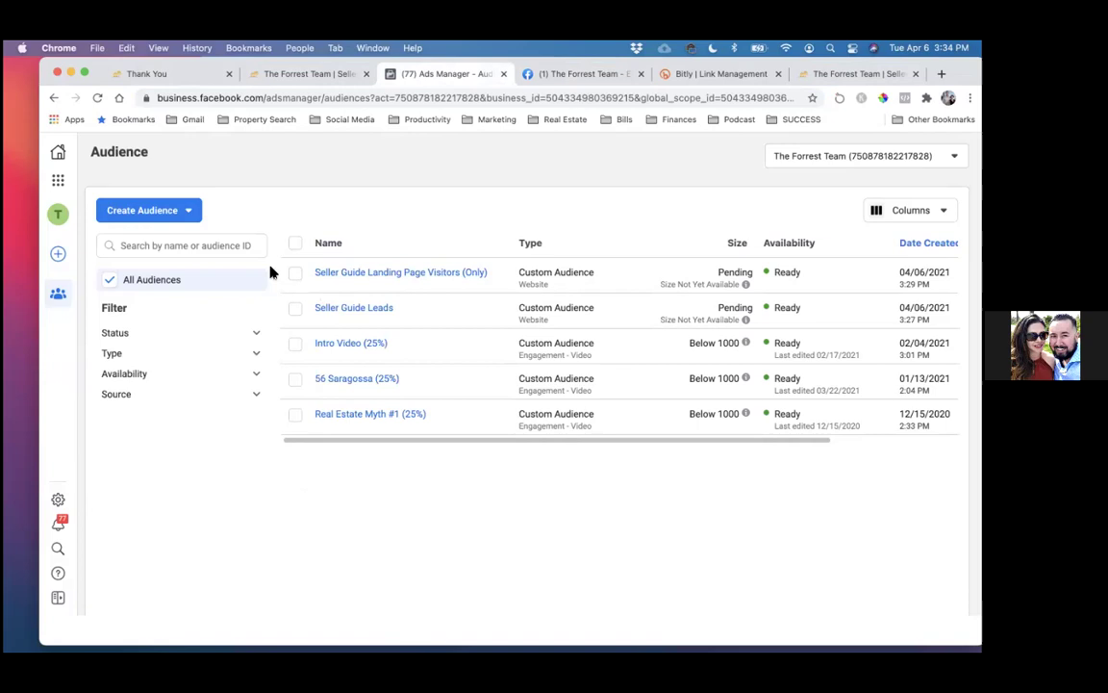
pyautogui.click(60, 182)
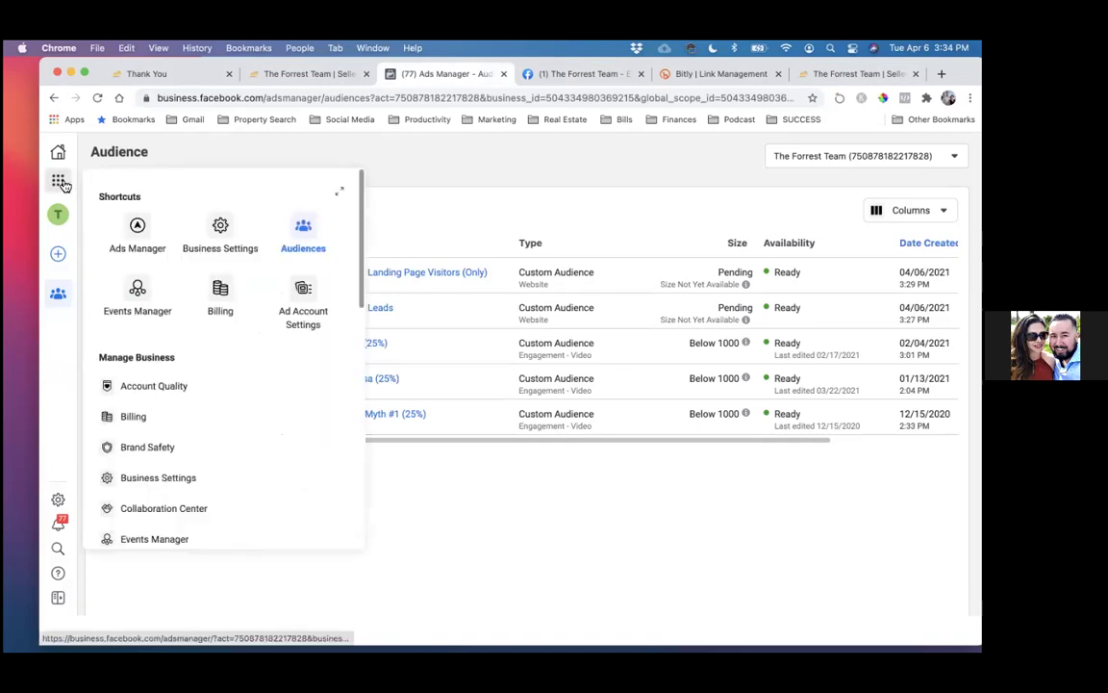
pyautogui.click(136, 291)
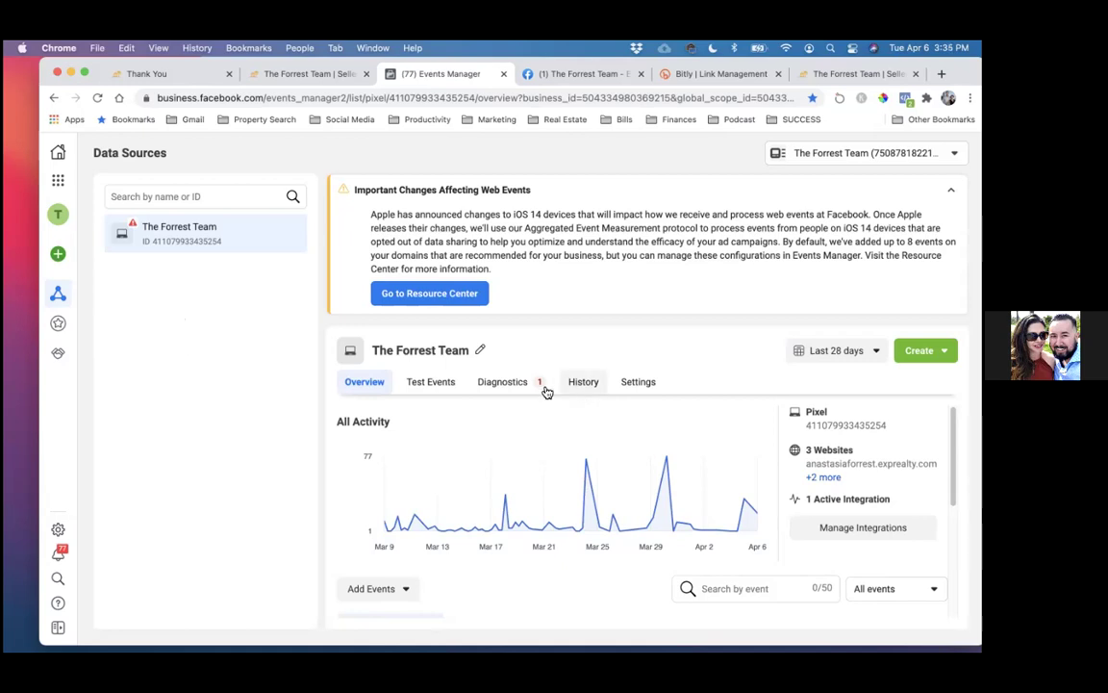
# - Ignore the New Domains Sending Data issue in the pixel's Diagnostics
pyautogui.click(508, 384)
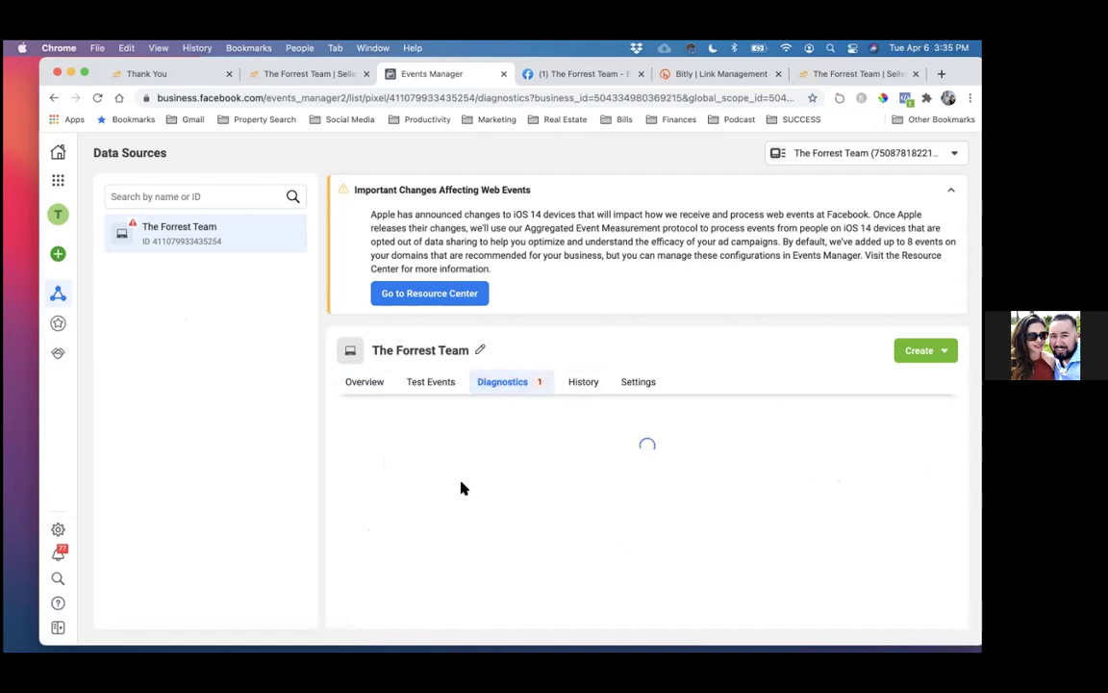
pyautogui.scroll(-2, 460, 489)
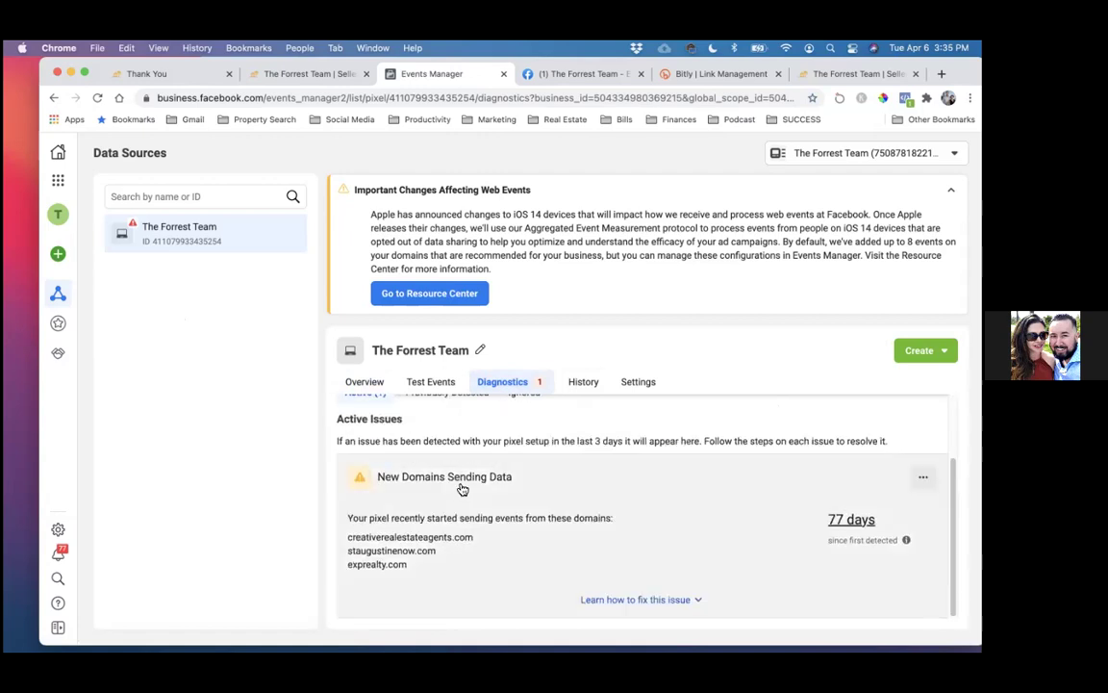
pyautogui.click(923, 476)
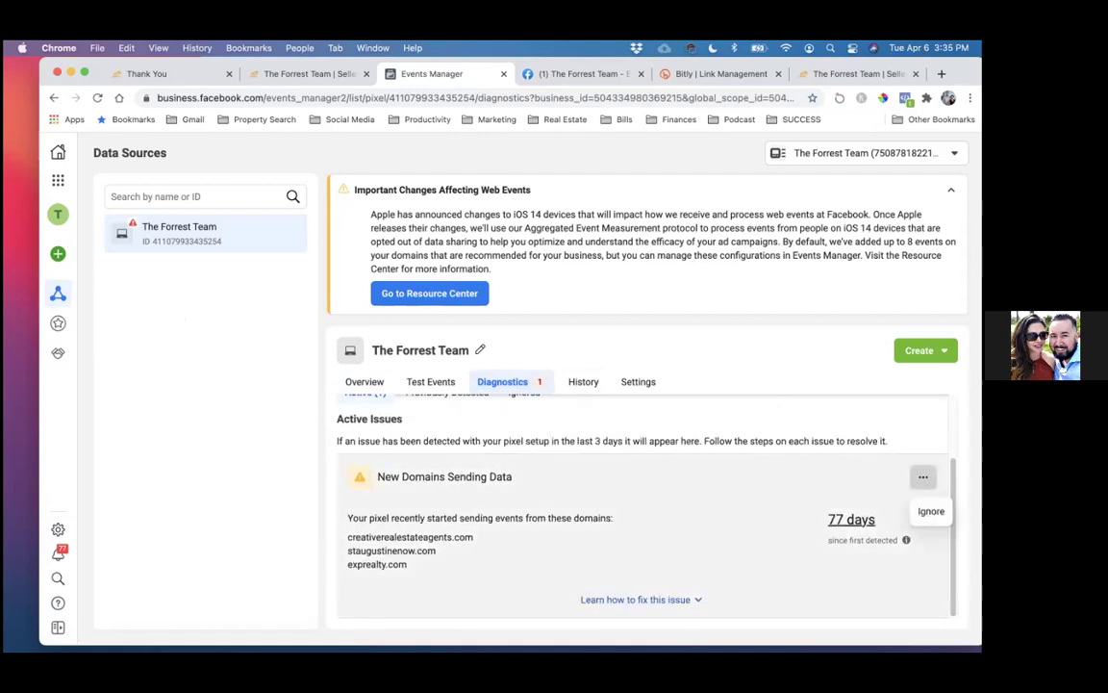
pyautogui.click(922, 476)
pyautogui.click(922, 476)
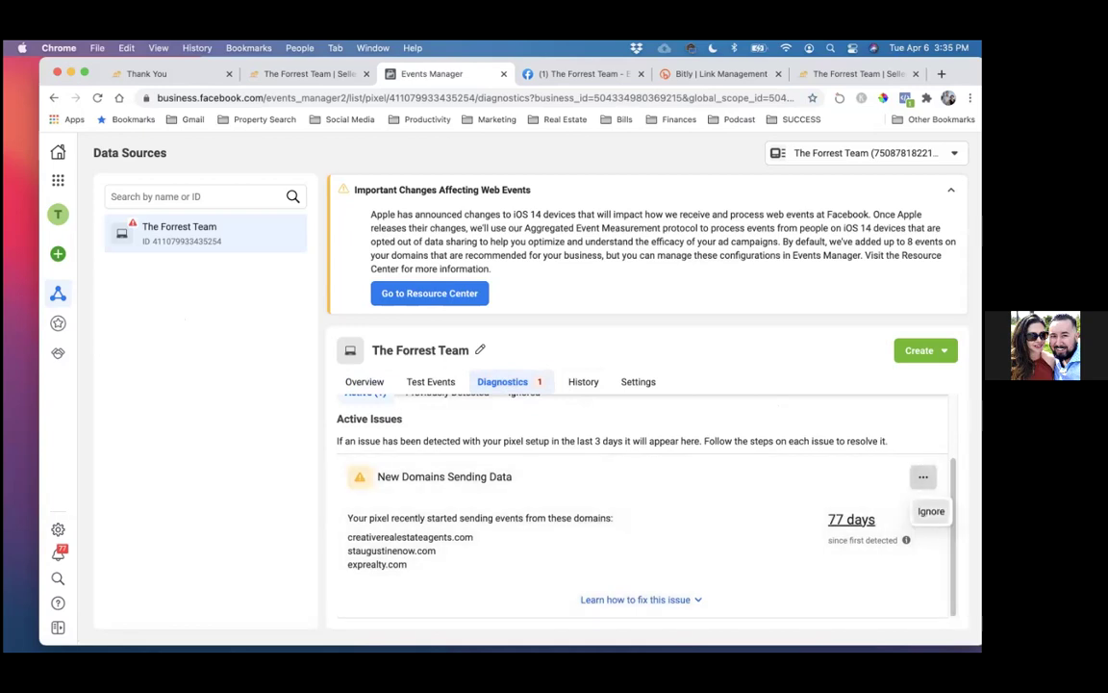
pyautogui.click(931, 511)
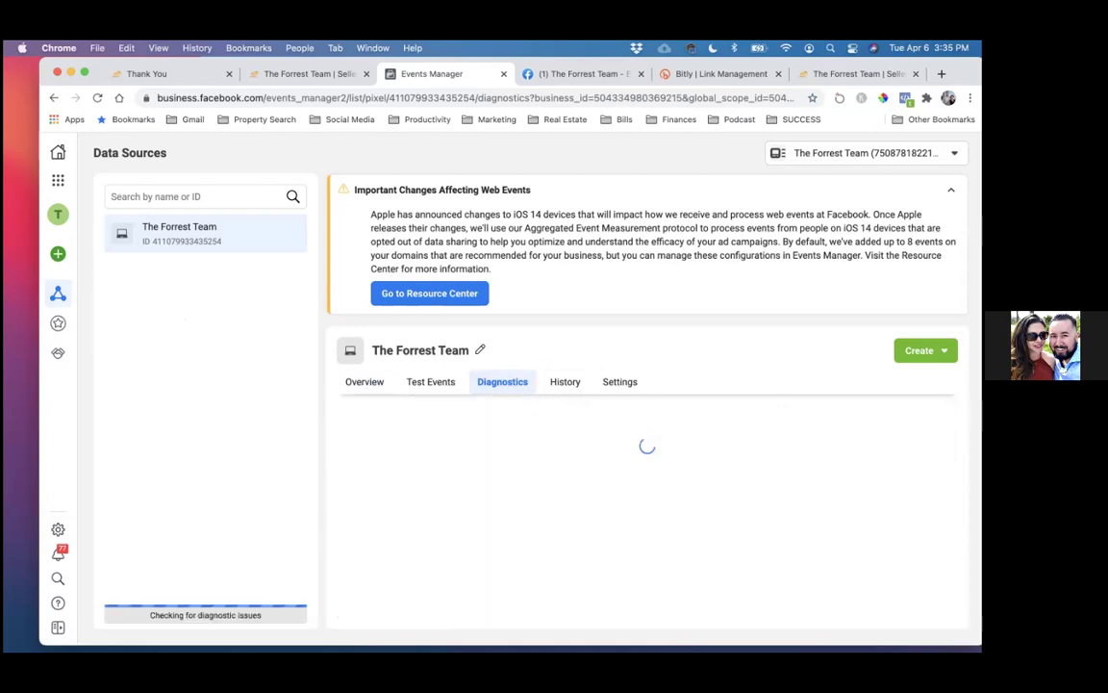
# - Review the pixel's Traffic Permissions allow list without changes, then return to the Overview's received events
pyautogui.click(617, 383)
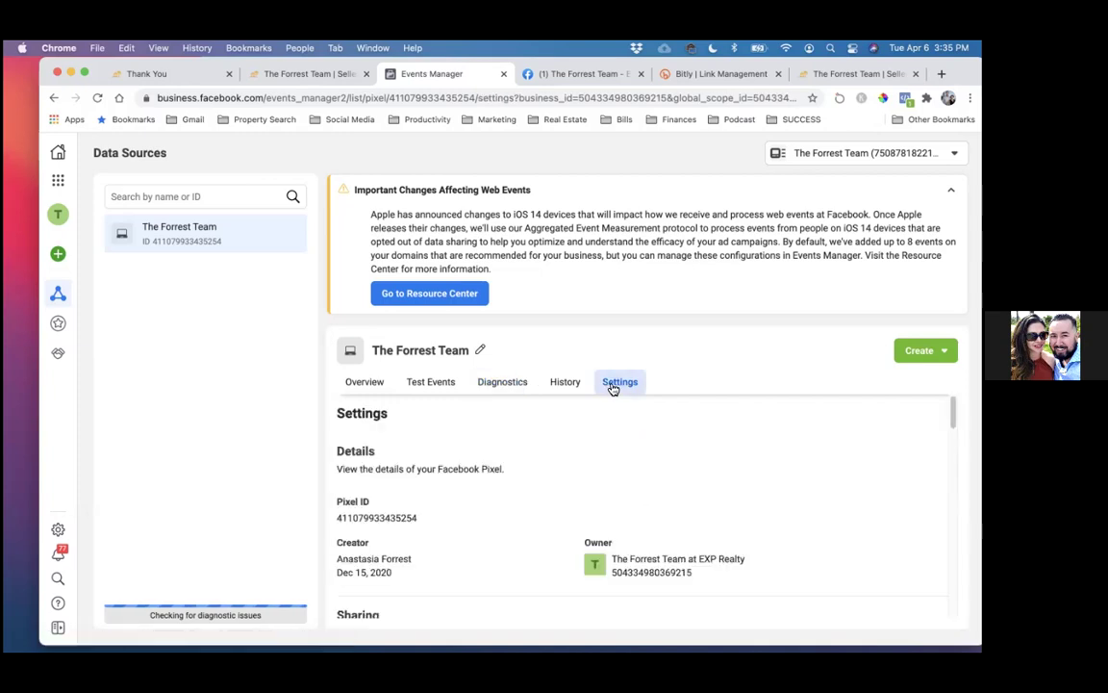
pyautogui.scroll(-10, 671, 460)
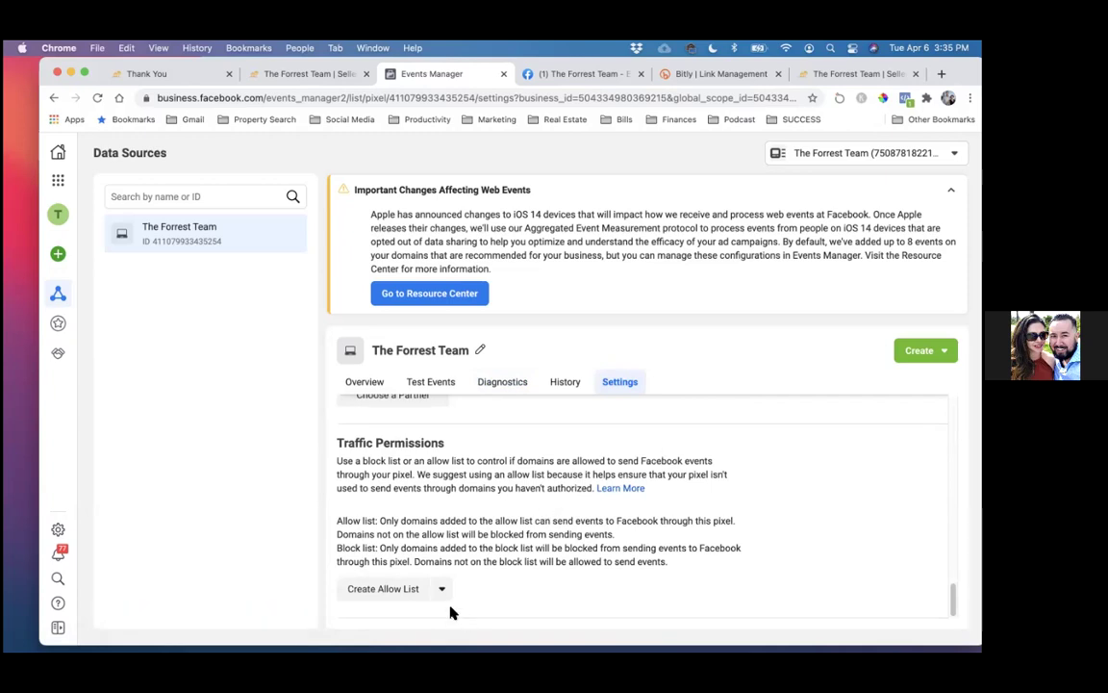
pyautogui.click(412, 591)
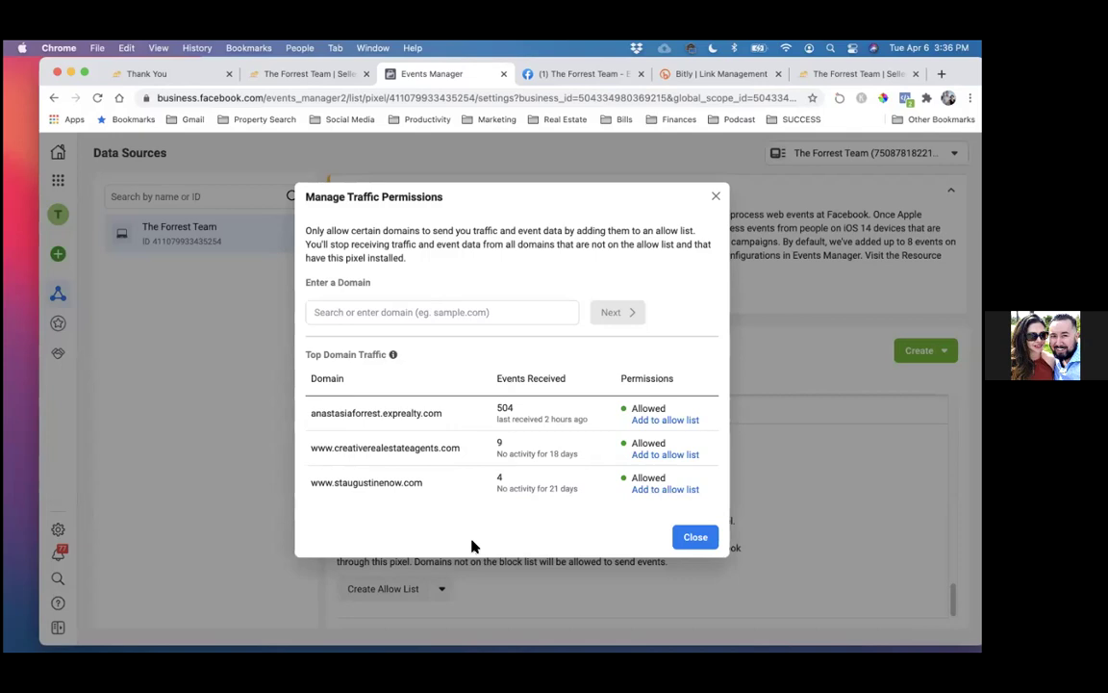
pyautogui.click(694, 535)
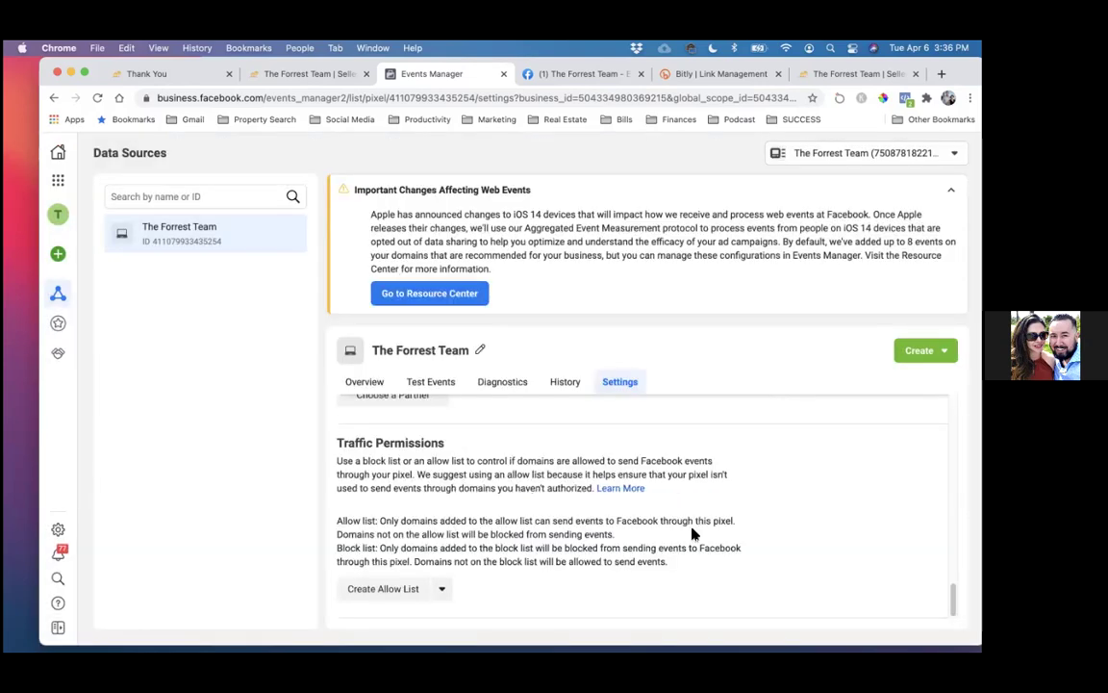
pyautogui.click(354, 385)
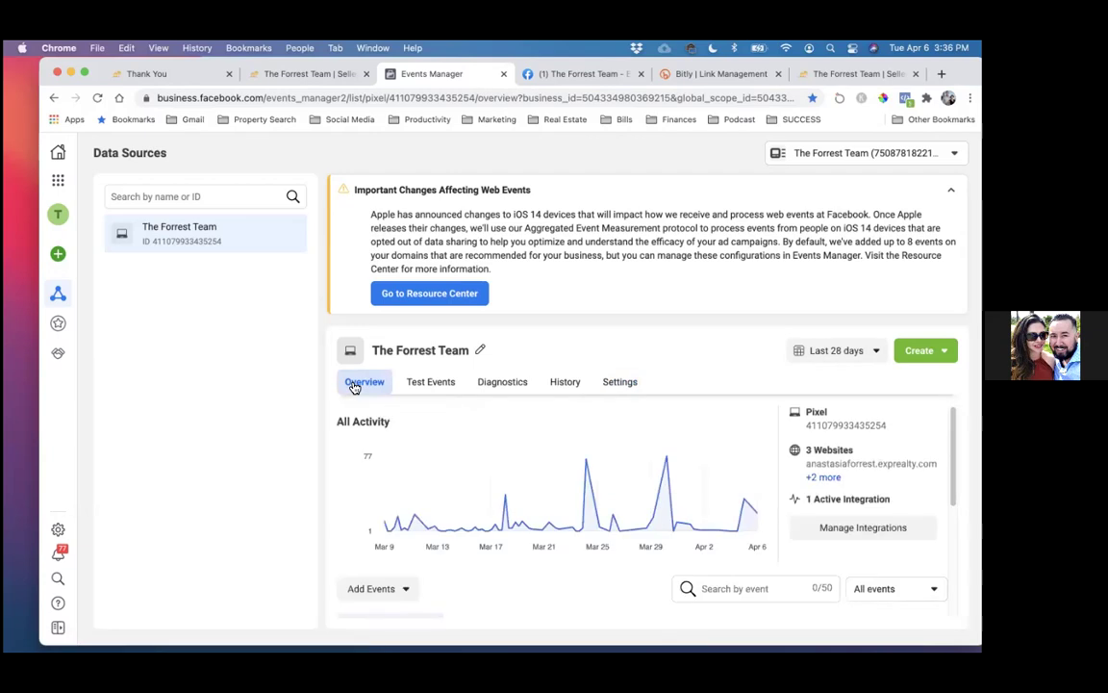
pyautogui.scroll(-5, 572, 472)
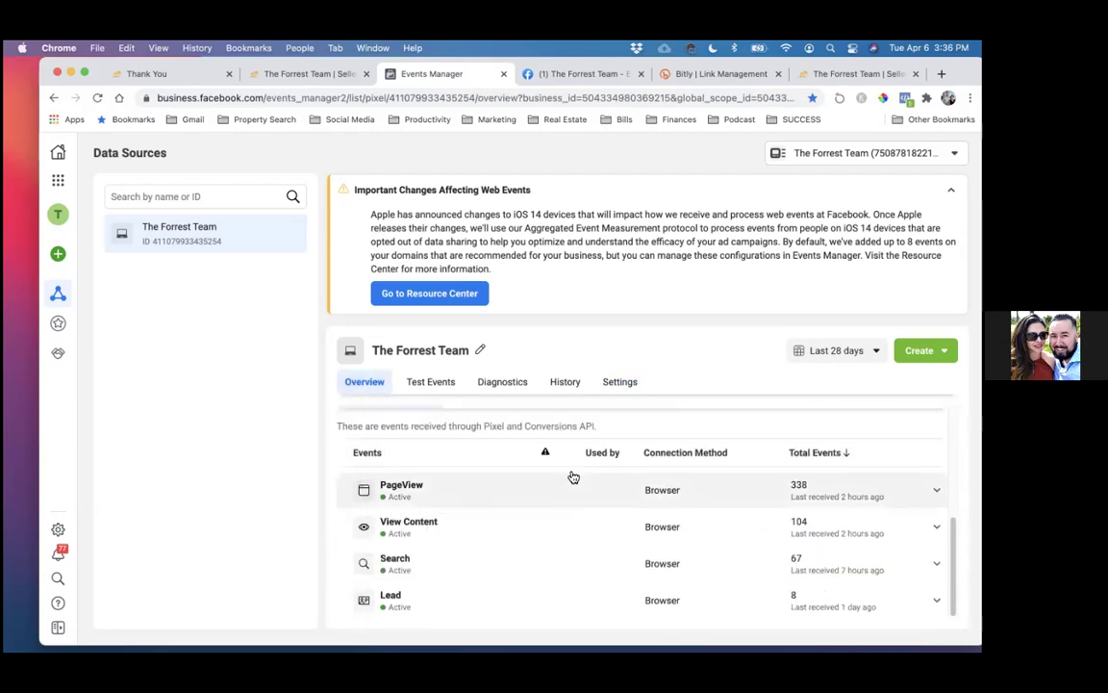
# - Open Aggregated Event Measurement's web event editor for staugustinenow.com, showing 0 of 8 events configured
pyautogui.scroll(1, 574, 477)
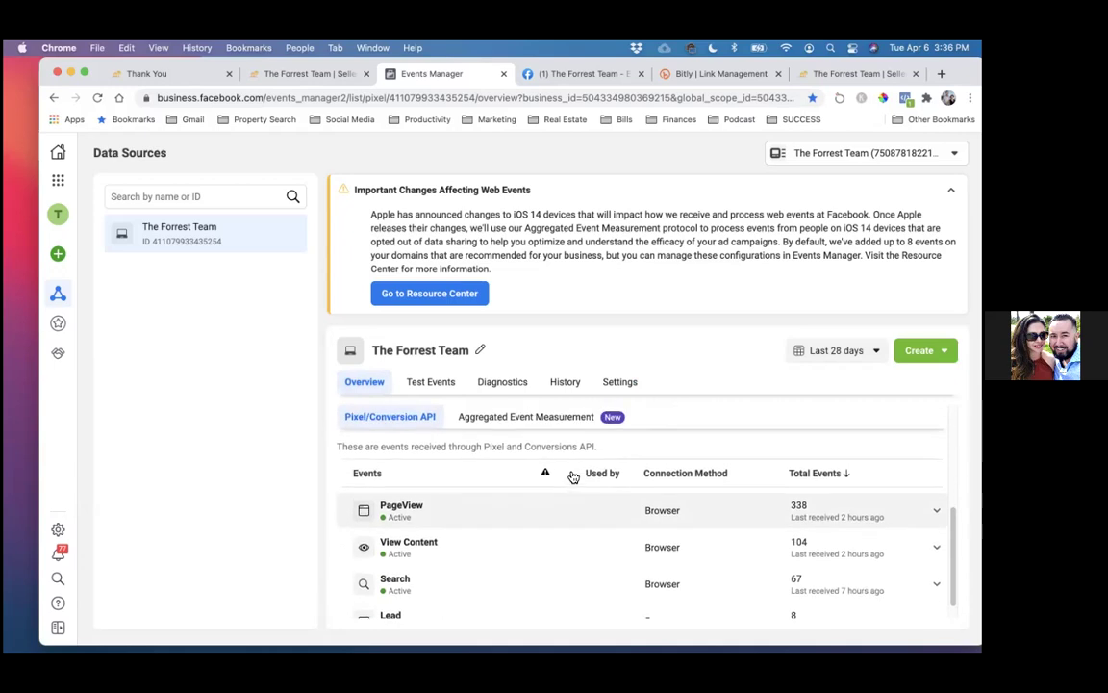
pyautogui.click(546, 418)
pyautogui.scroll(-1, 613, 460)
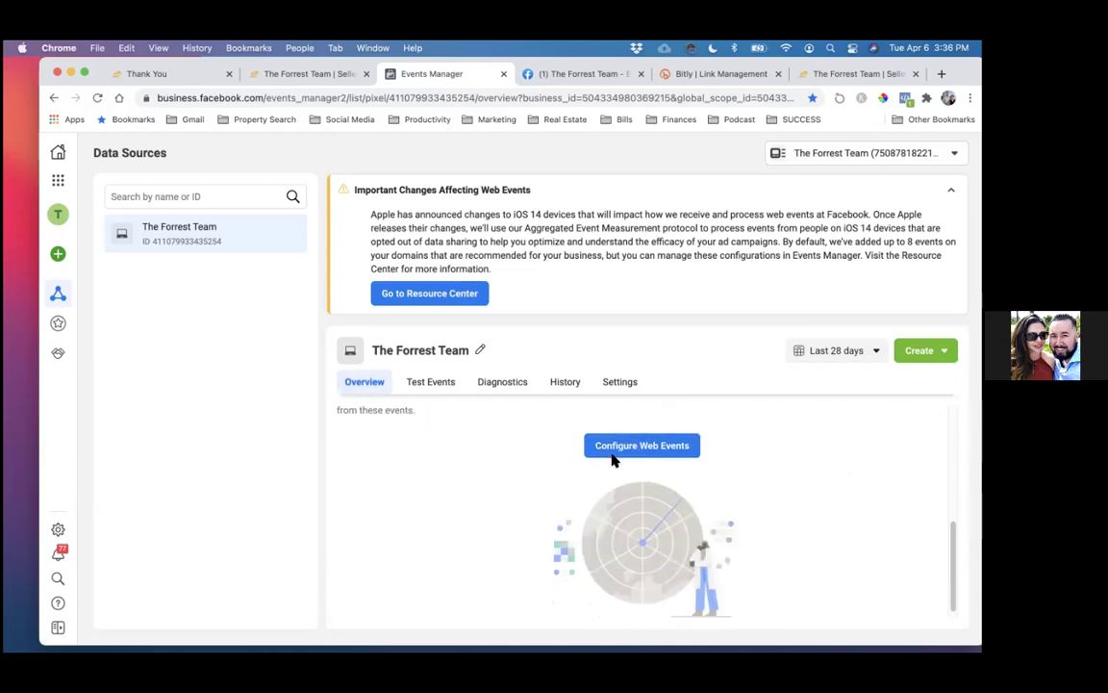
pyautogui.click(611, 452)
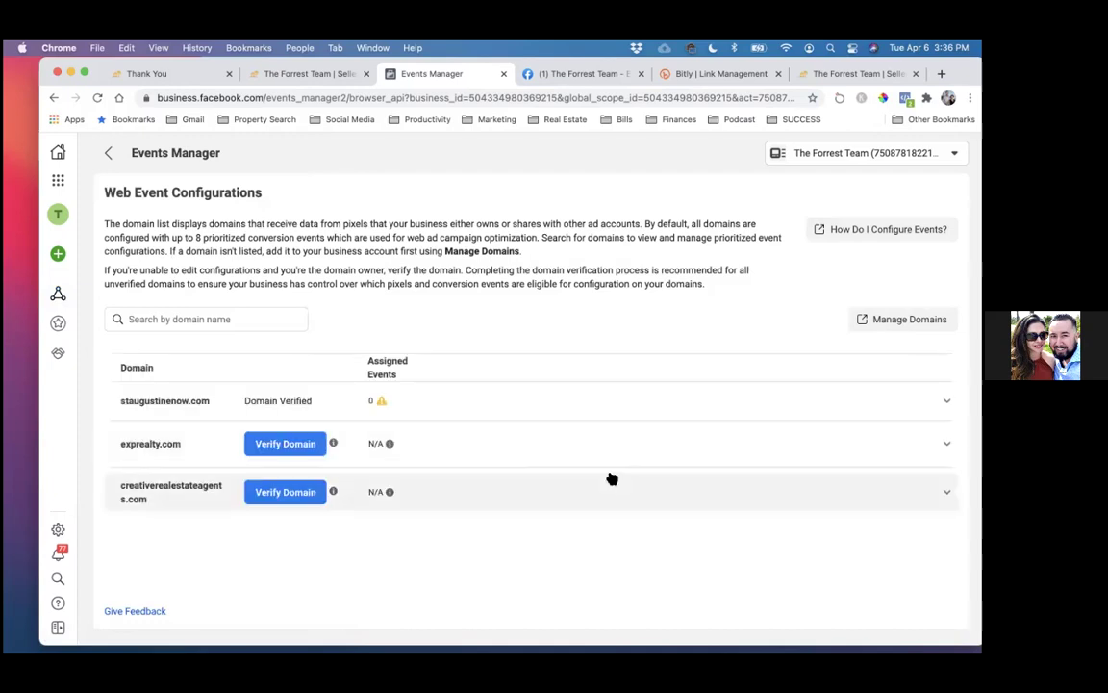
pyautogui.click(263, 405)
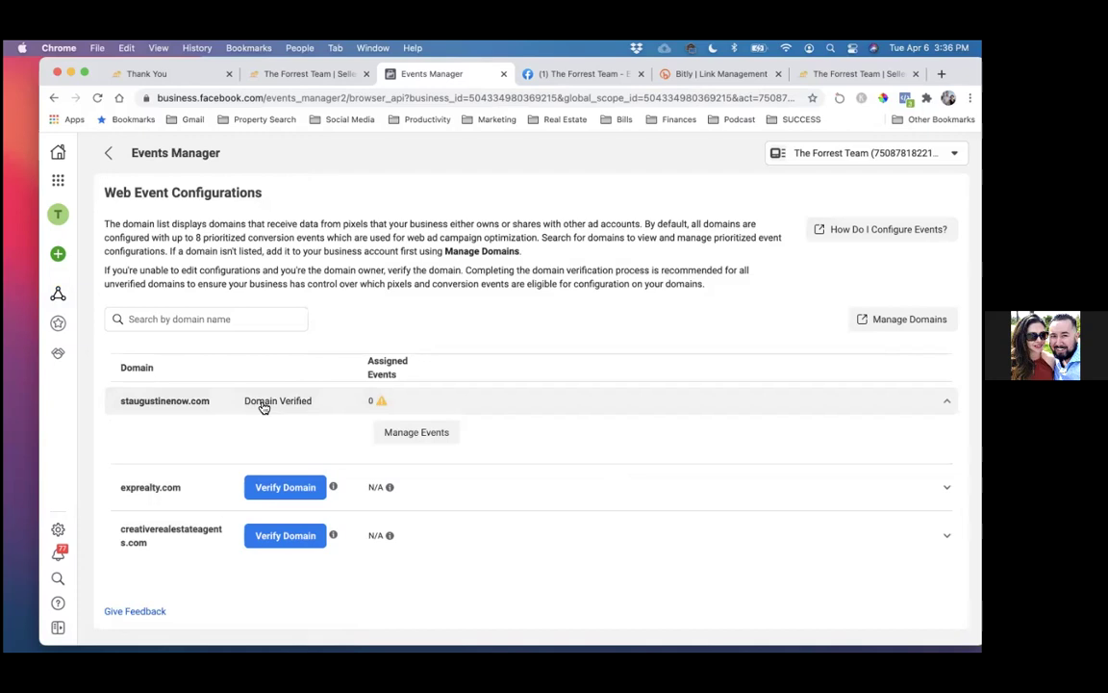
pyautogui.click(417, 436)
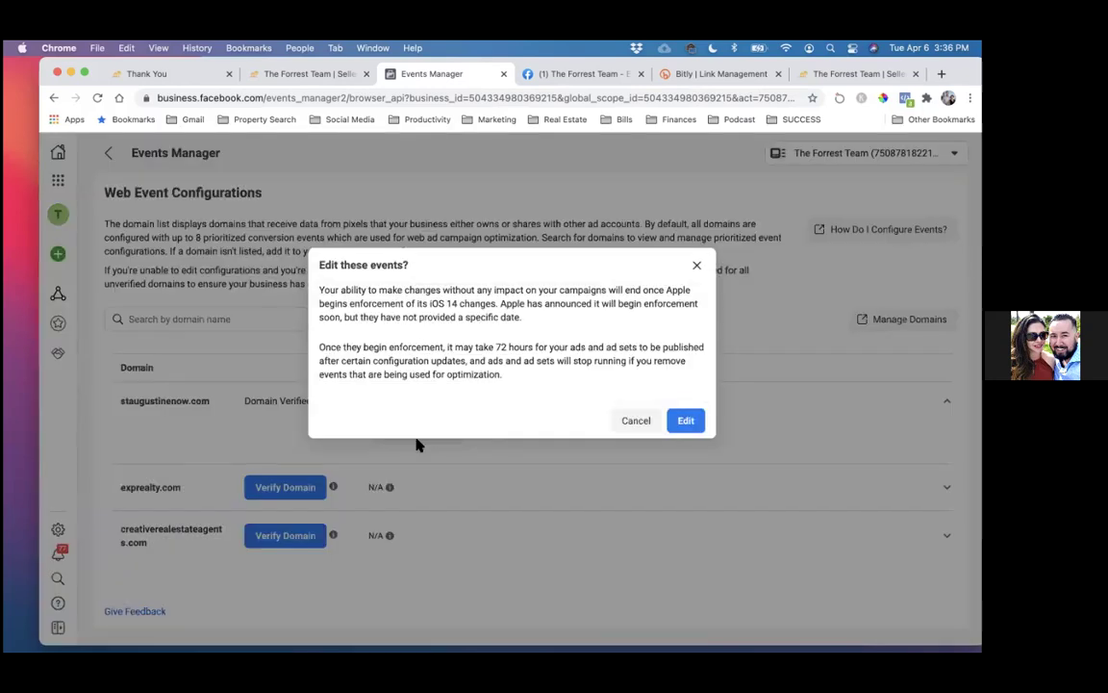
pyautogui.click(698, 424)
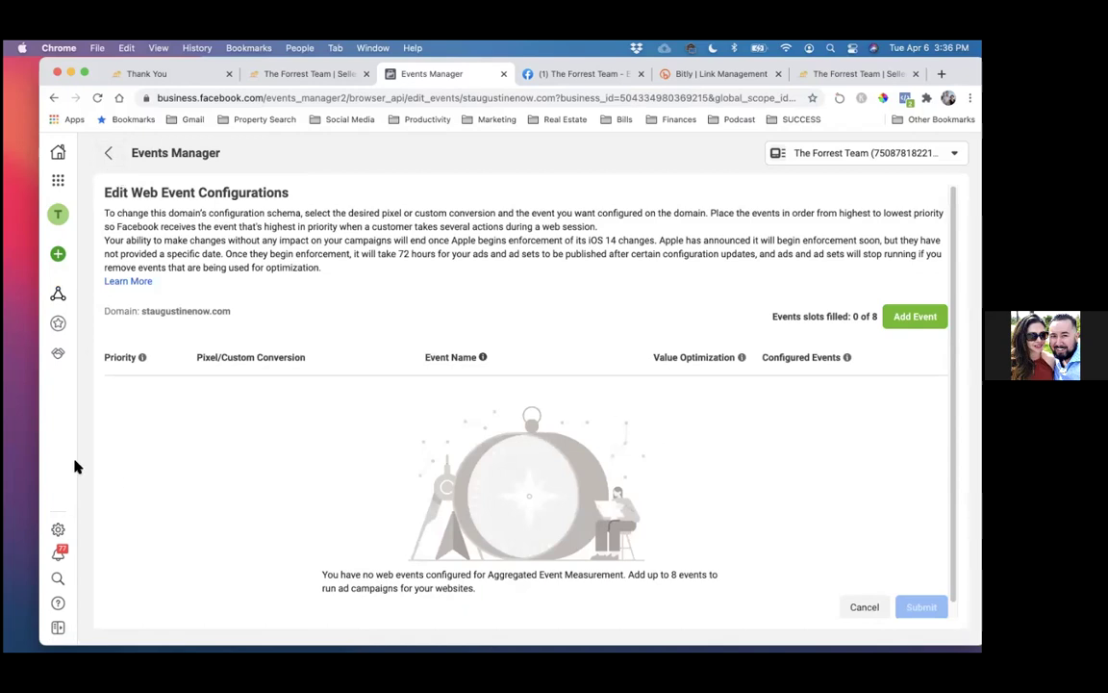
pyautogui.moveTo(77, 467)
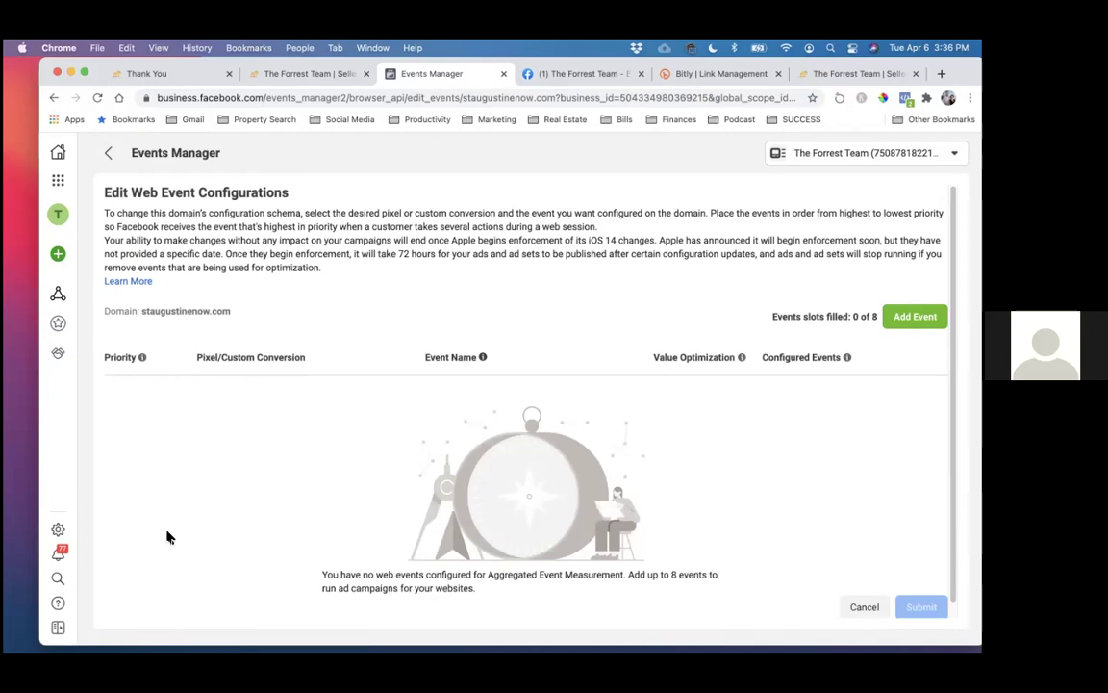
pyautogui.click(60, 296)
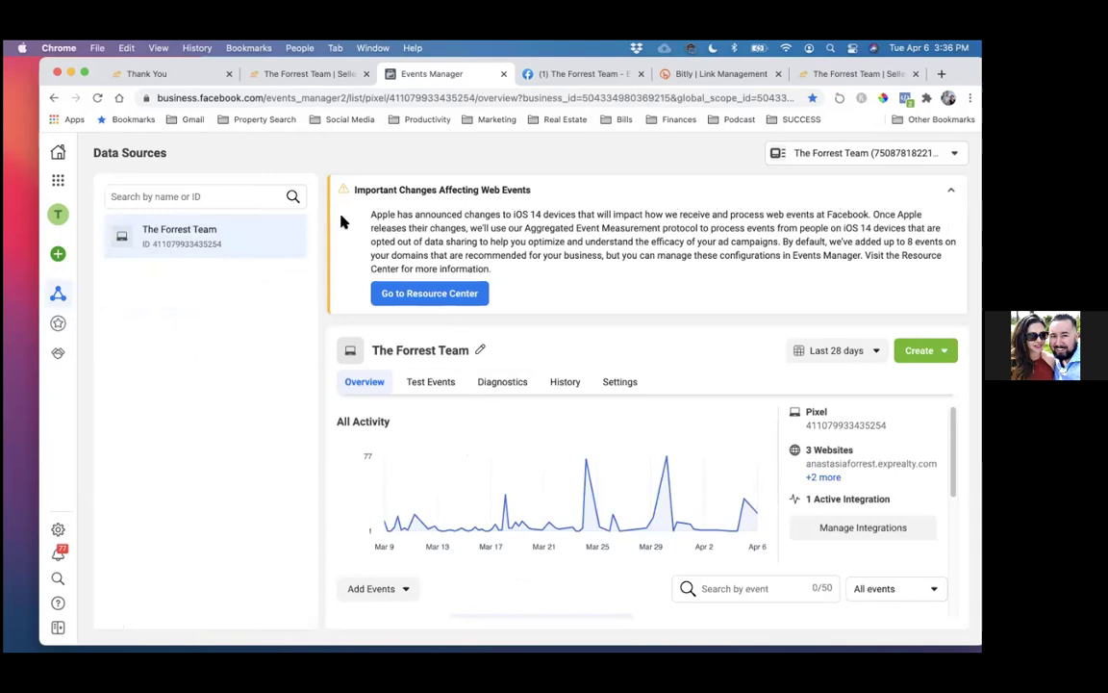
pyautogui.moveTo(67, 290)
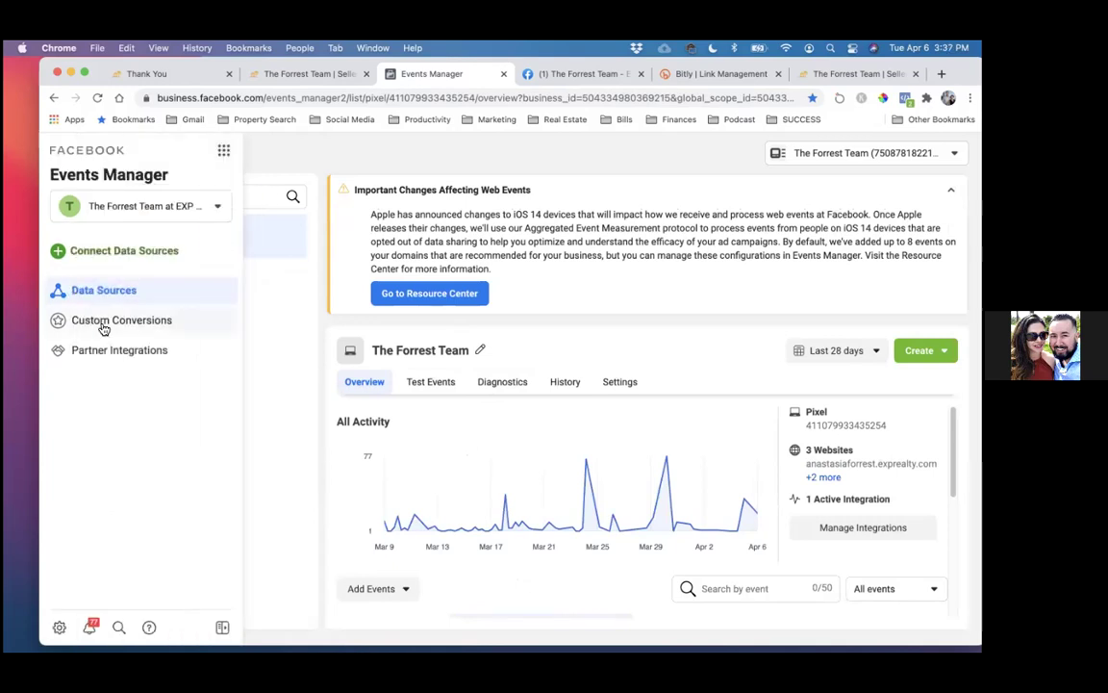
pyautogui.click(104, 322)
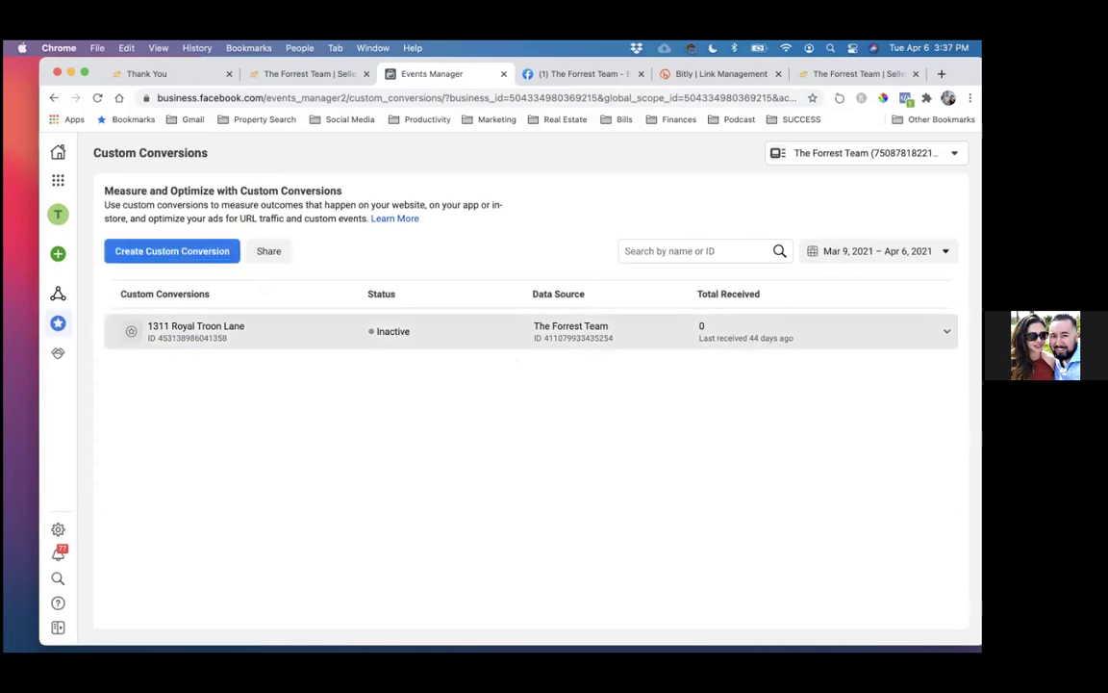
pyautogui.click(288, 331)
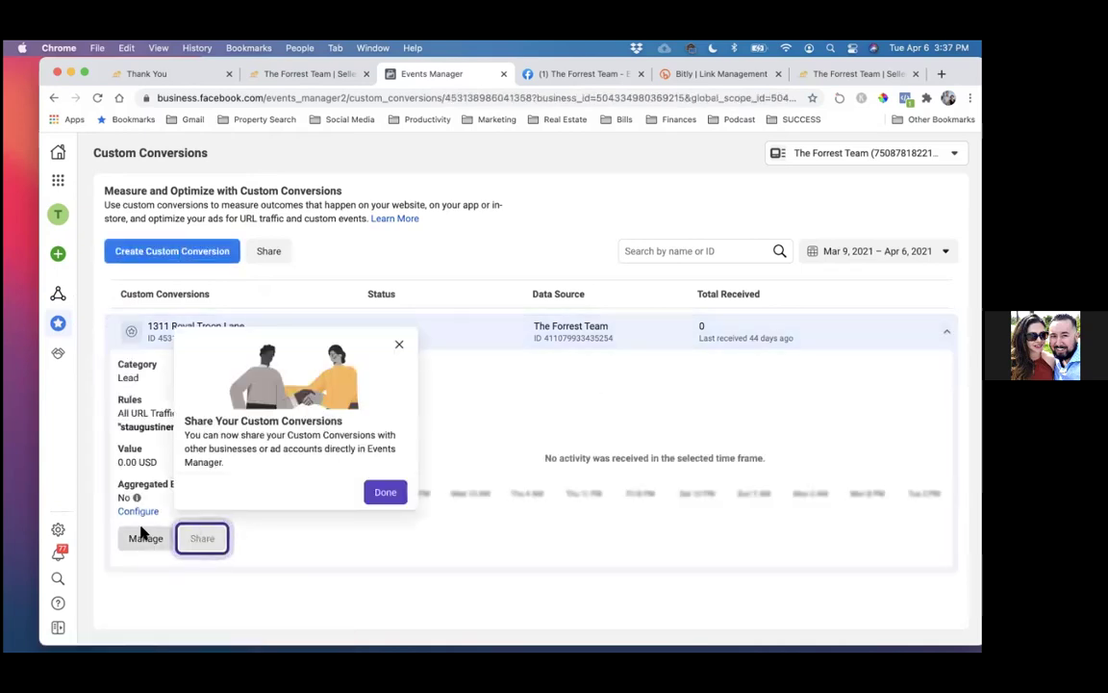
pyautogui.click(143, 537)
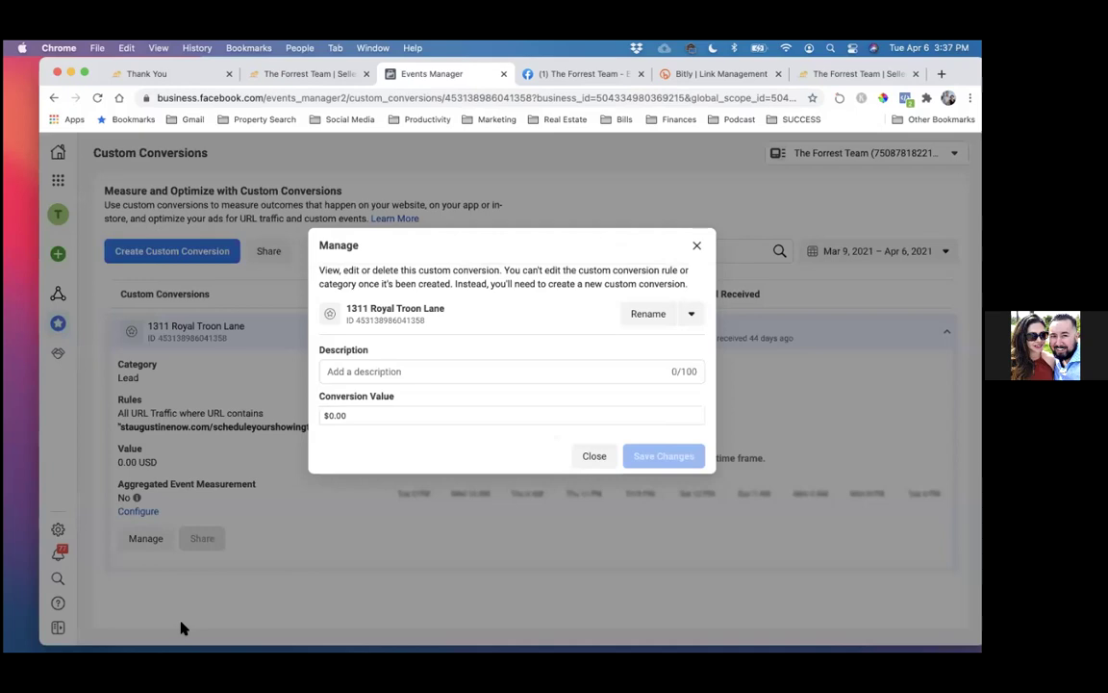
pyautogui.click(692, 316)
pyautogui.click(684, 362)
pyautogui.click(683, 365)
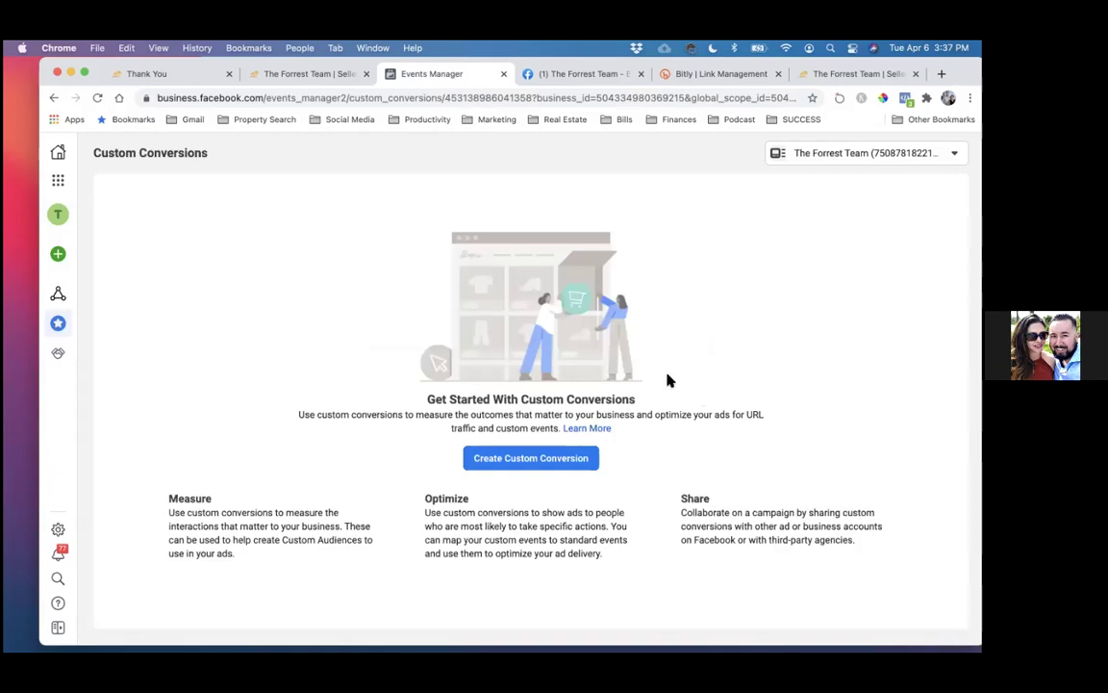
pyautogui.click(532, 458)
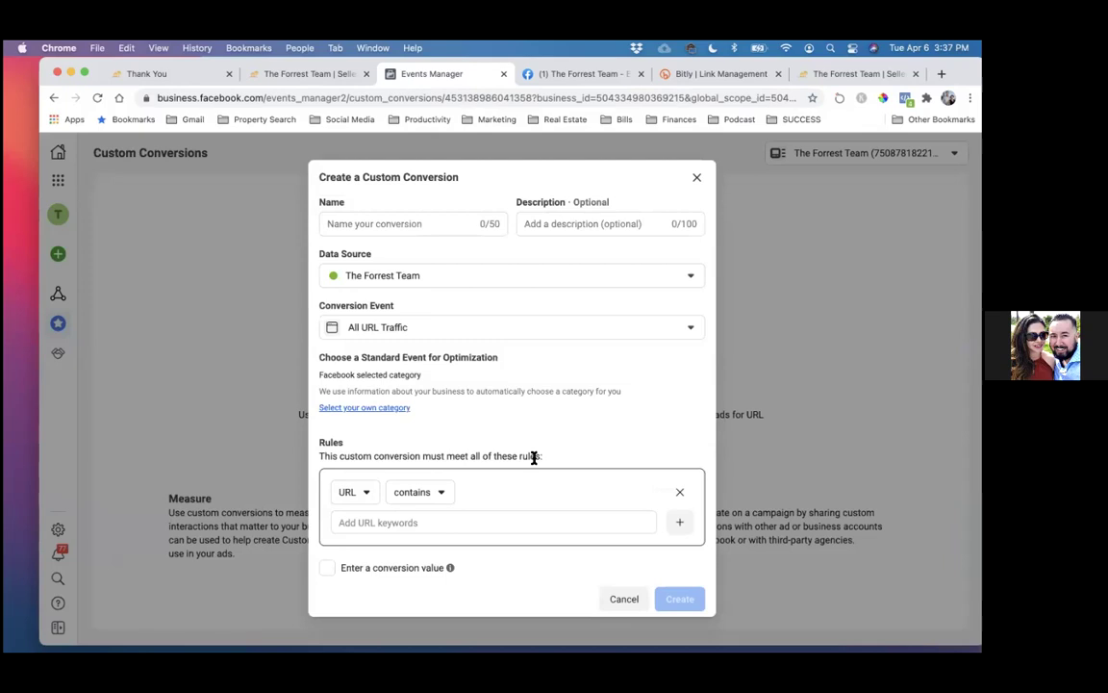
# - Name the new custom conversion 'Seller Guide Leads' and set its standard event to Lead
pyautogui.click(341, 223)
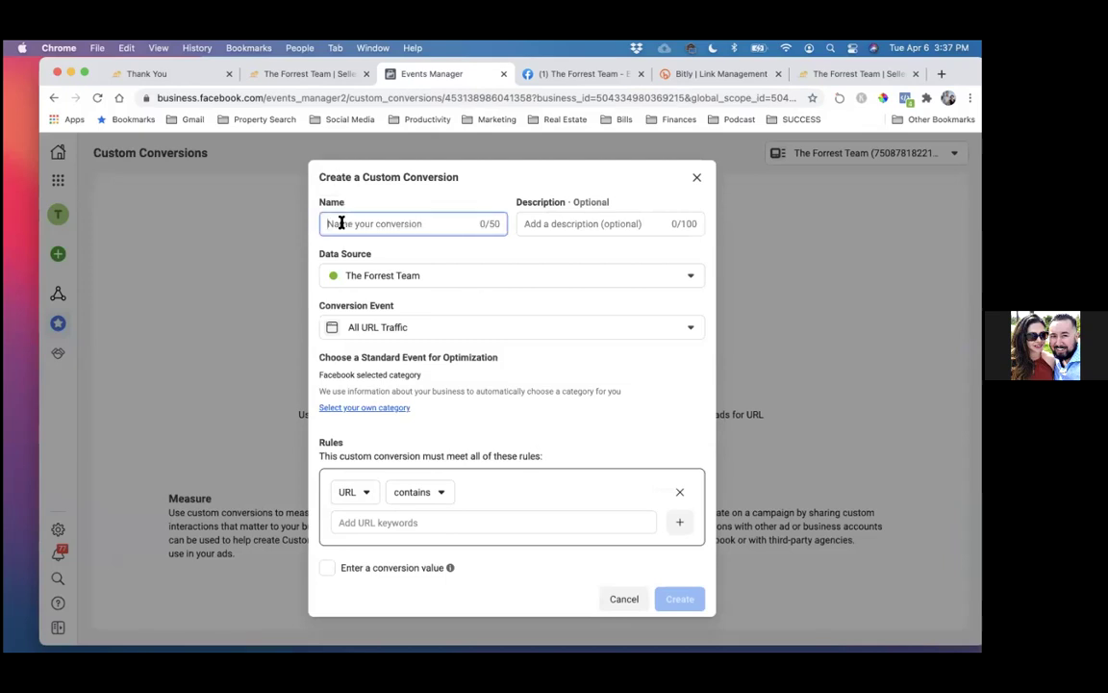
pyautogui.write('Seller Guide Leads')
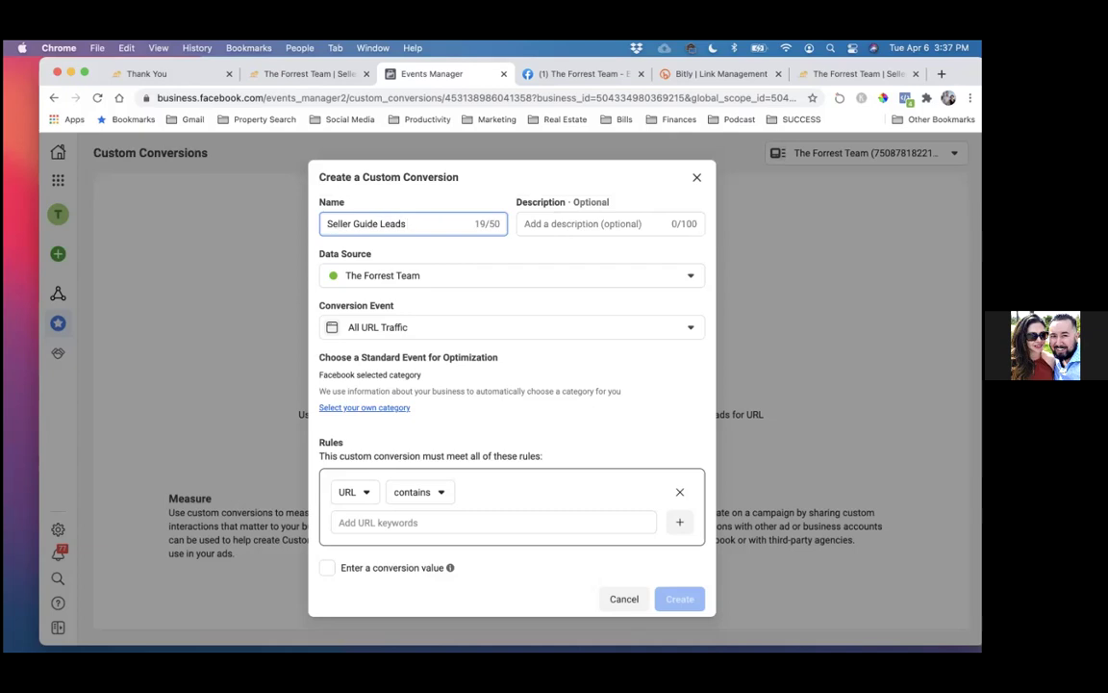
pyautogui.click(356, 408)
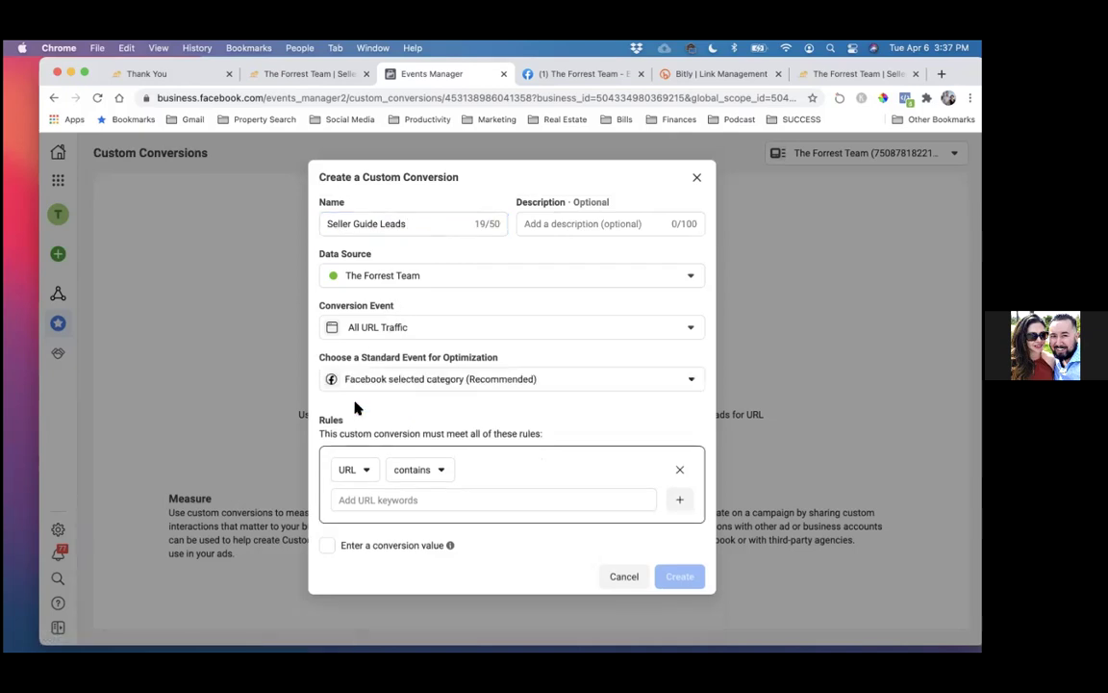
pyautogui.click(490, 383)
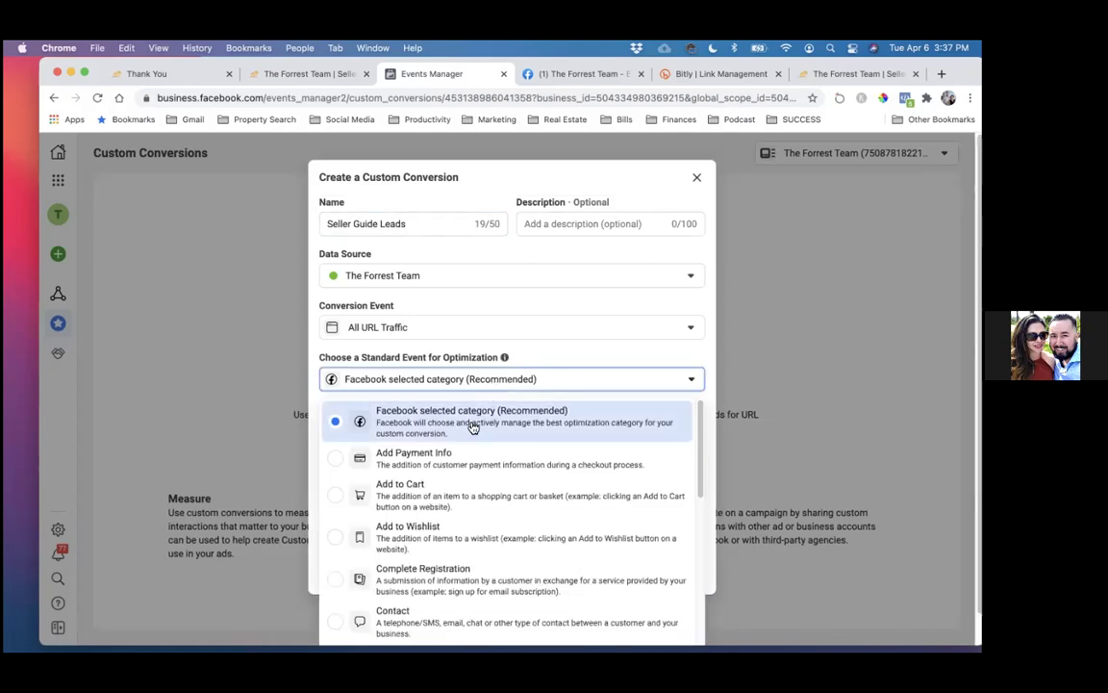
pyautogui.scroll(-3, 470, 425)
pyautogui.scroll(-5, 414, 512)
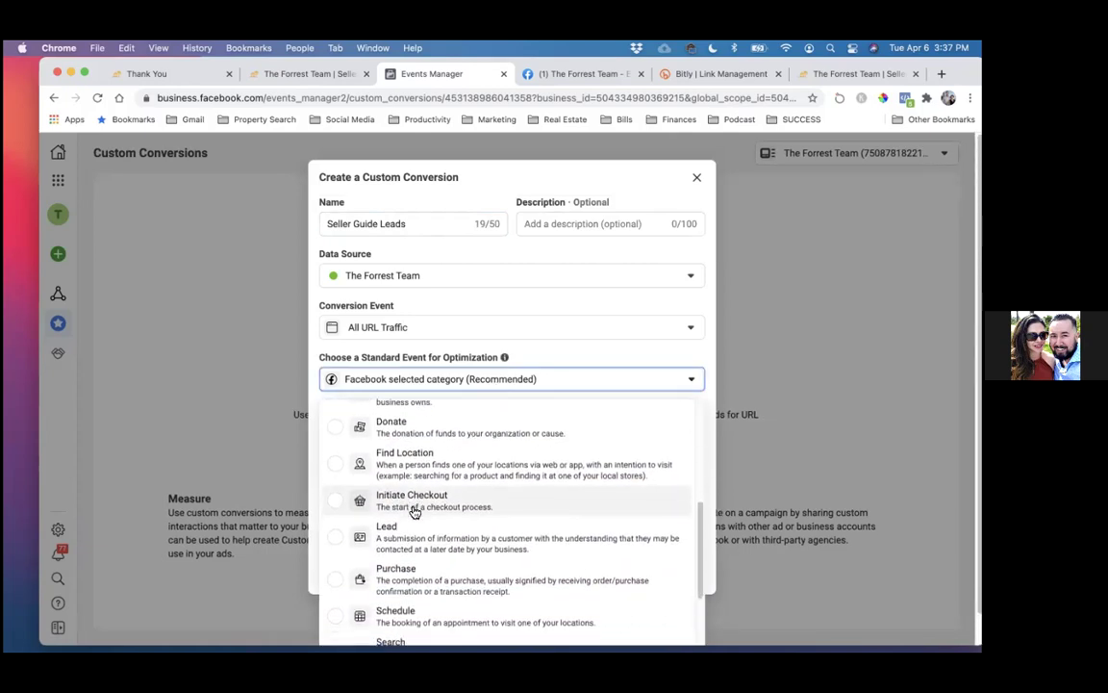
pyautogui.click(378, 532)
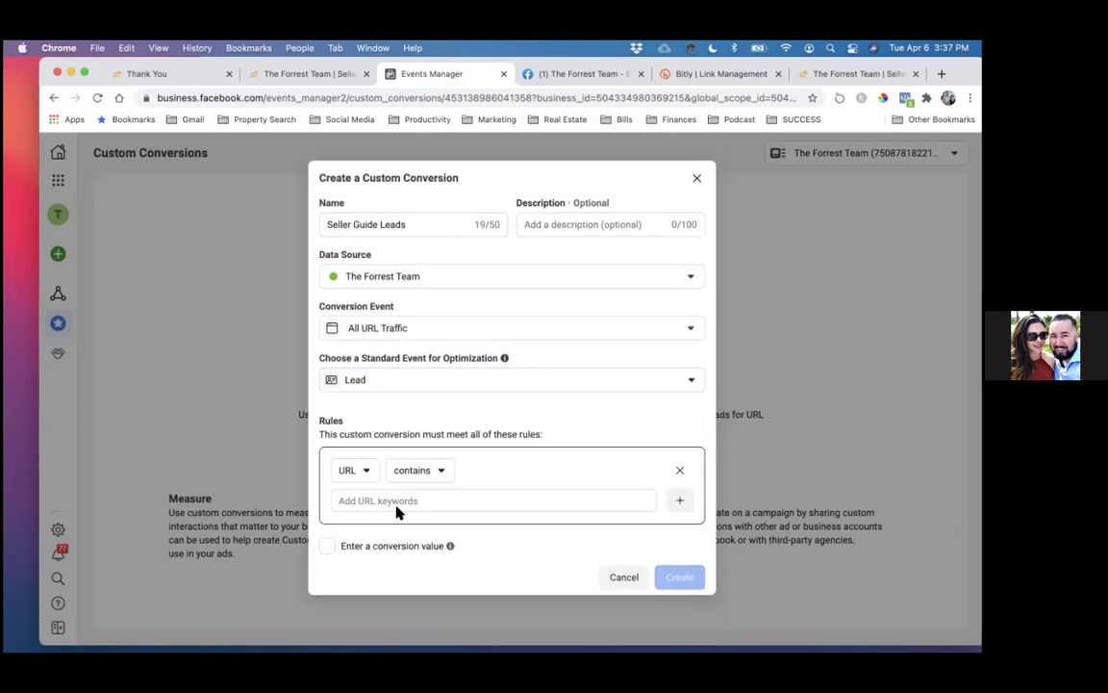
# - Add the sellers thank-you page URL as the rule, create the conversion and dismiss the success message
pyautogui.click(385, 499)
pyautogui.write('staugustinenow.com/sellers/thank-you')
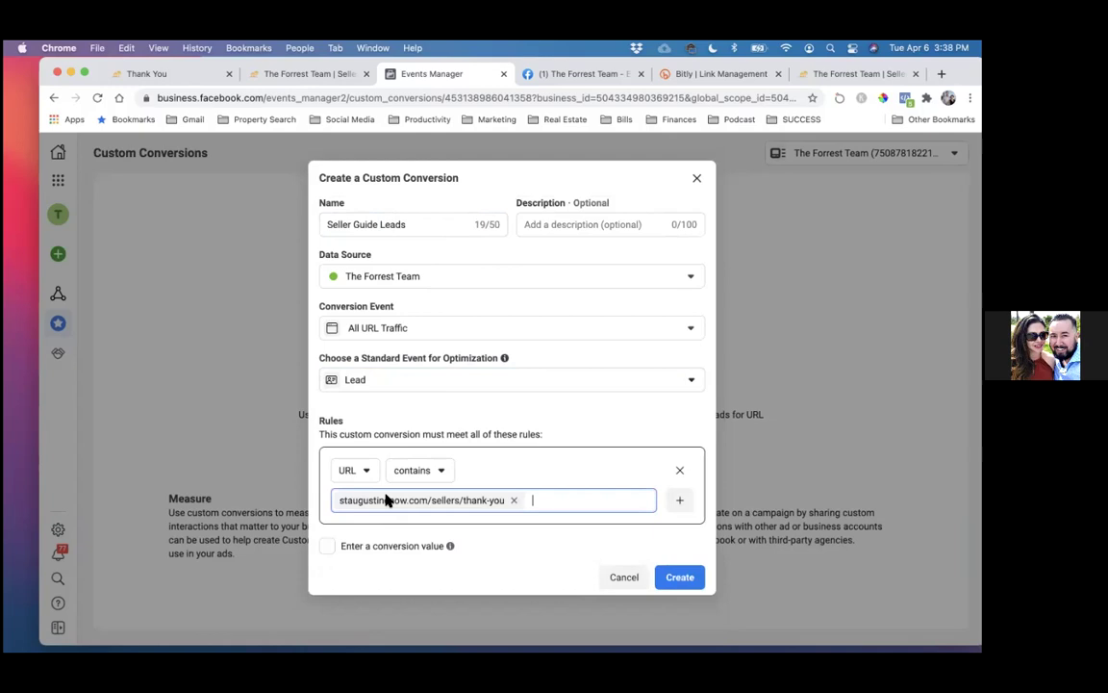
pyautogui.click(681, 577)
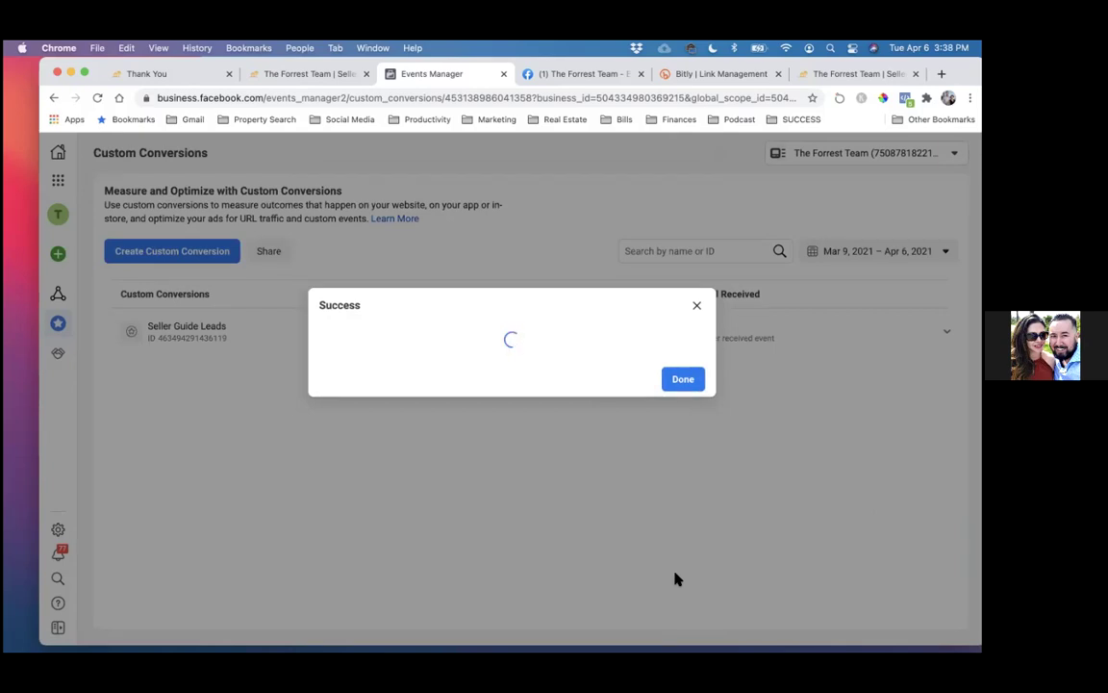
pyautogui.click(685, 381)
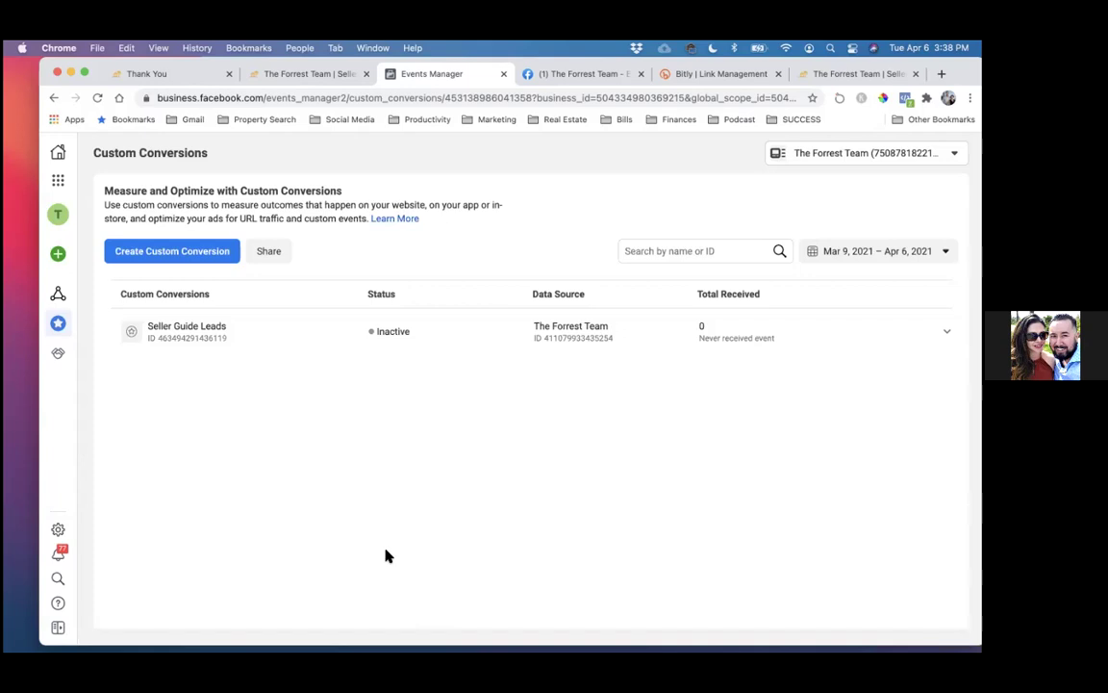
# - Reload the Thank You page to check that the pixel fires
pyautogui.click(146, 76)
pyautogui.click(95, 97)
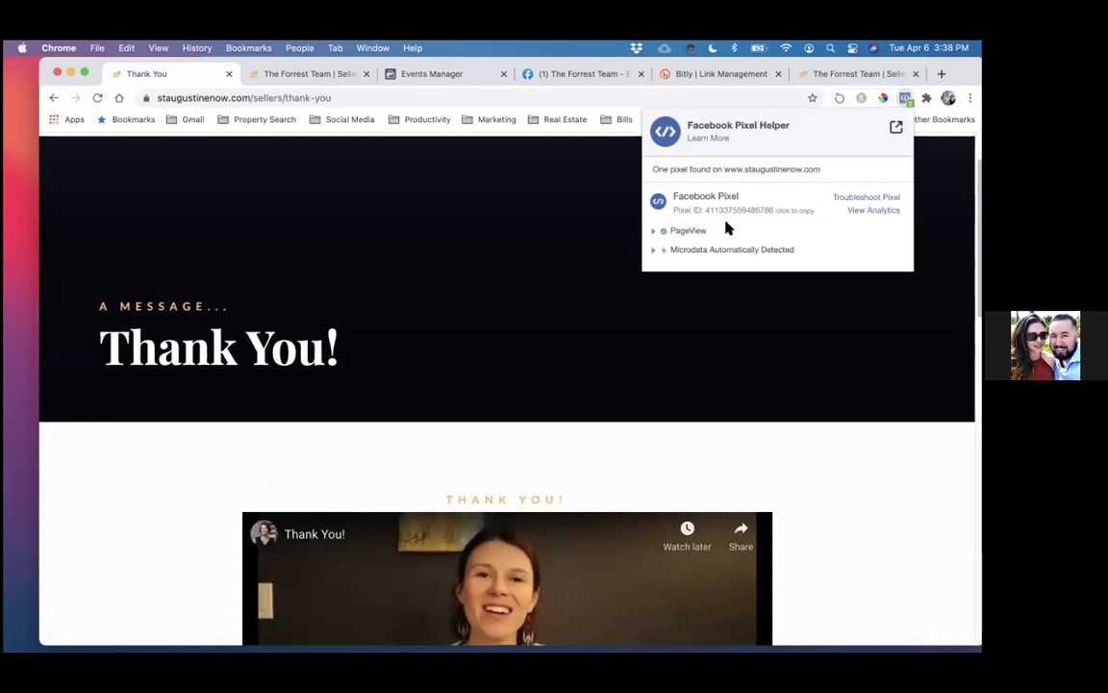
pyautogui.moveTo(611, 84); pyautogui.dragTo(611, 141)
# - Return to Events Manager and open The Forrest Team pixel's Data Sources overview from Business tools
pyautogui.click(556, 140)
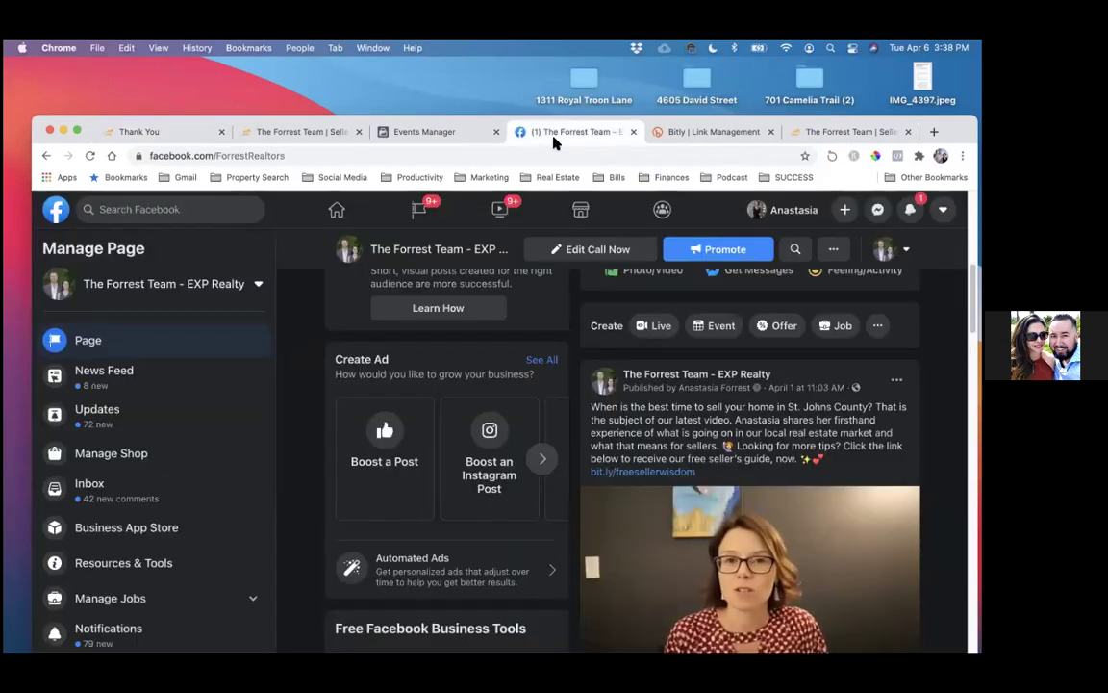
pyautogui.click(399, 132)
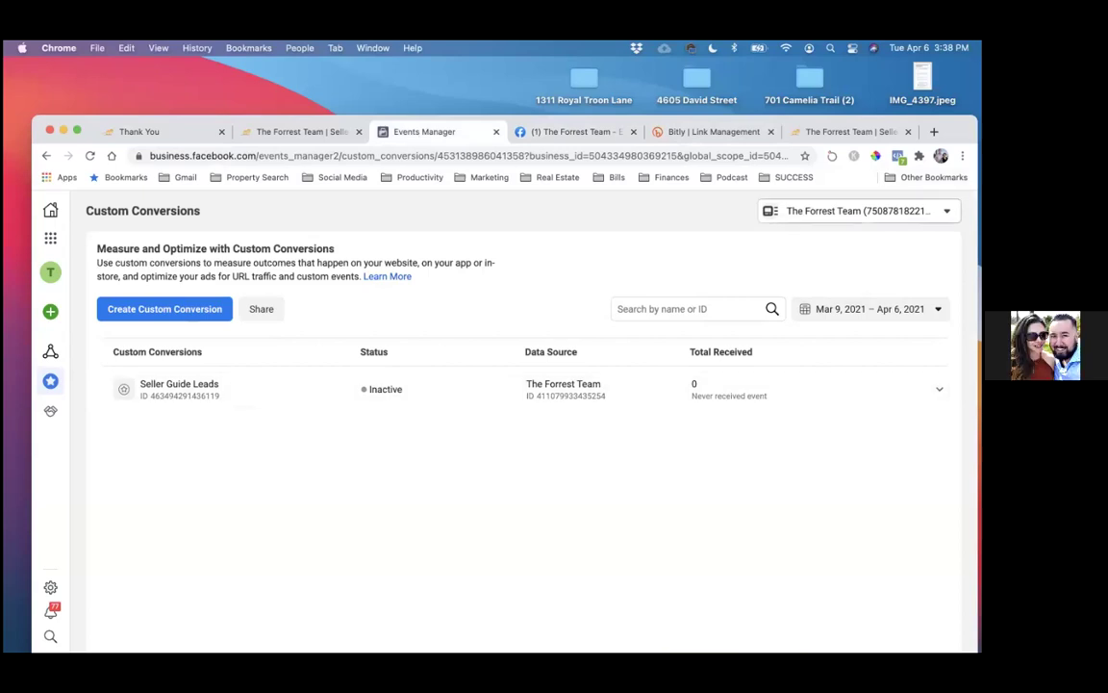
pyautogui.click(859, 211)
pyautogui.click(840, 265)
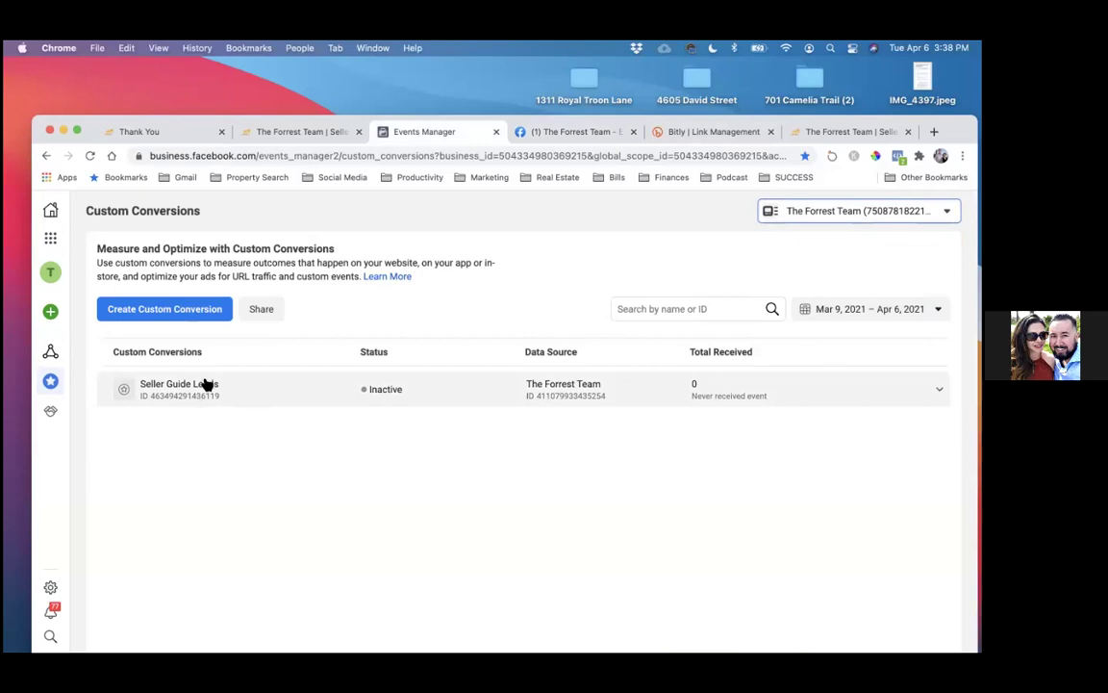
pyautogui.click(50, 238)
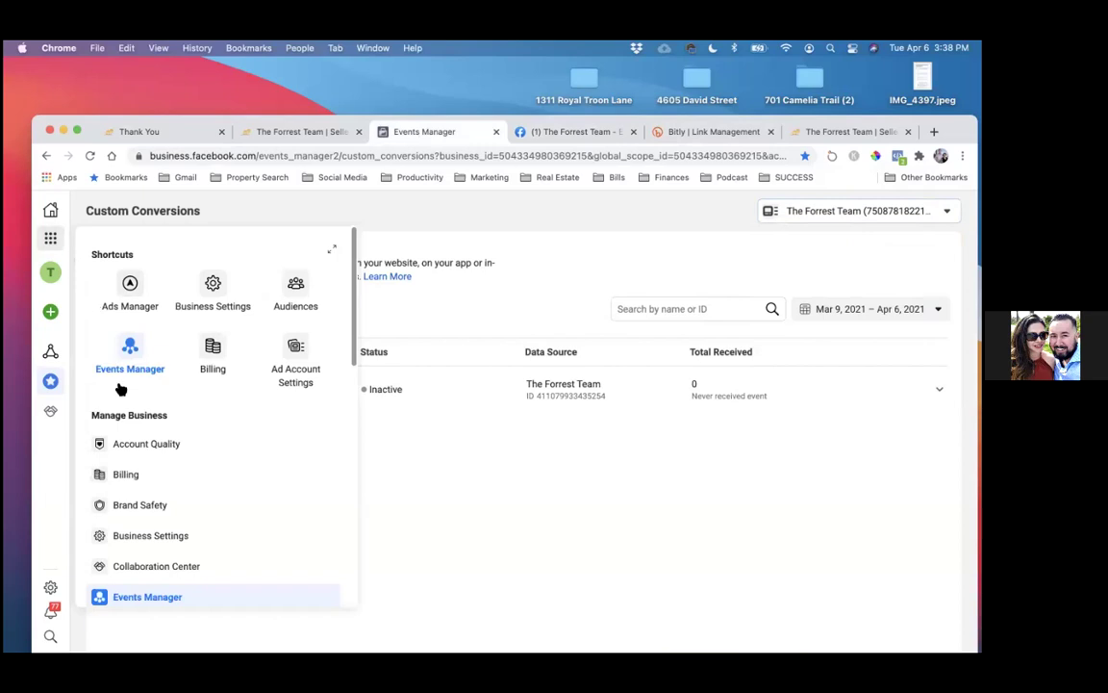
pyautogui.scroll(-5, 198, 428)
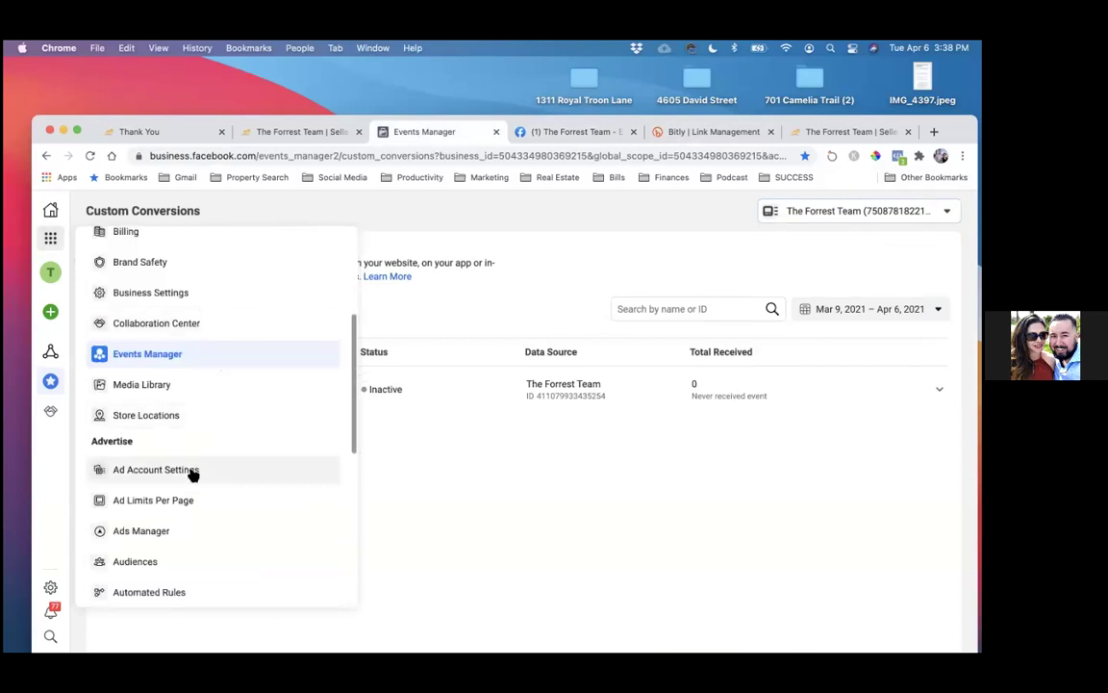
pyautogui.click(157, 353)
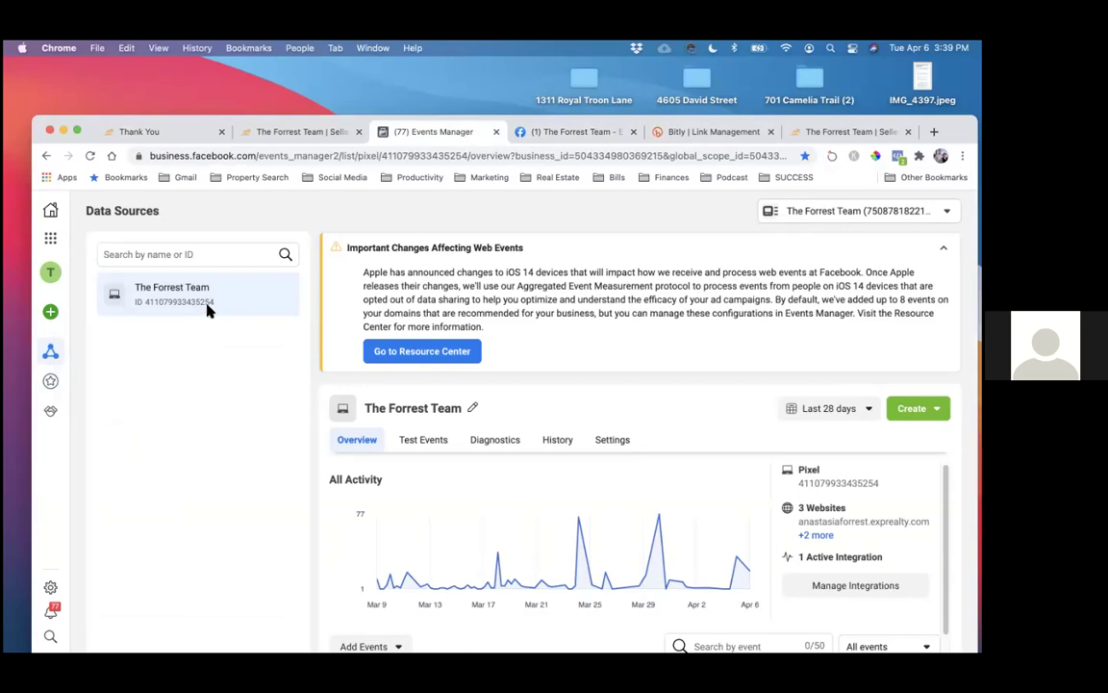
pyautogui.click(270, 134)
pyautogui.click(145, 134)
pyautogui.click(280, 134)
pyautogui.click(146, 131)
pyautogui.click(284, 134)
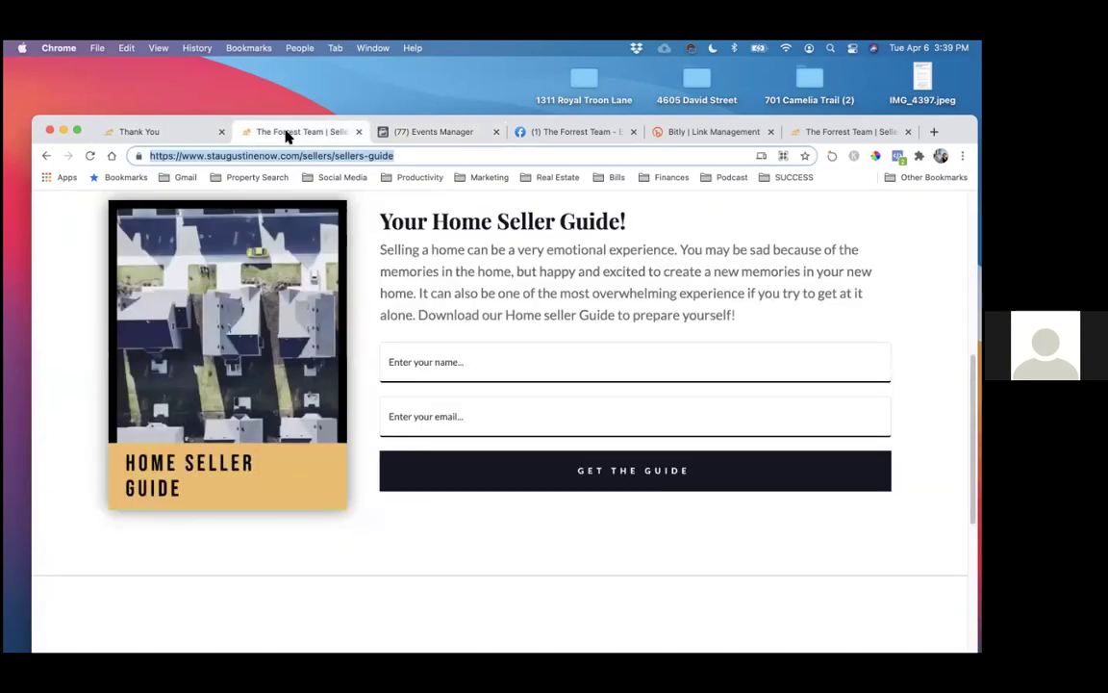
pyautogui.click(419, 134)
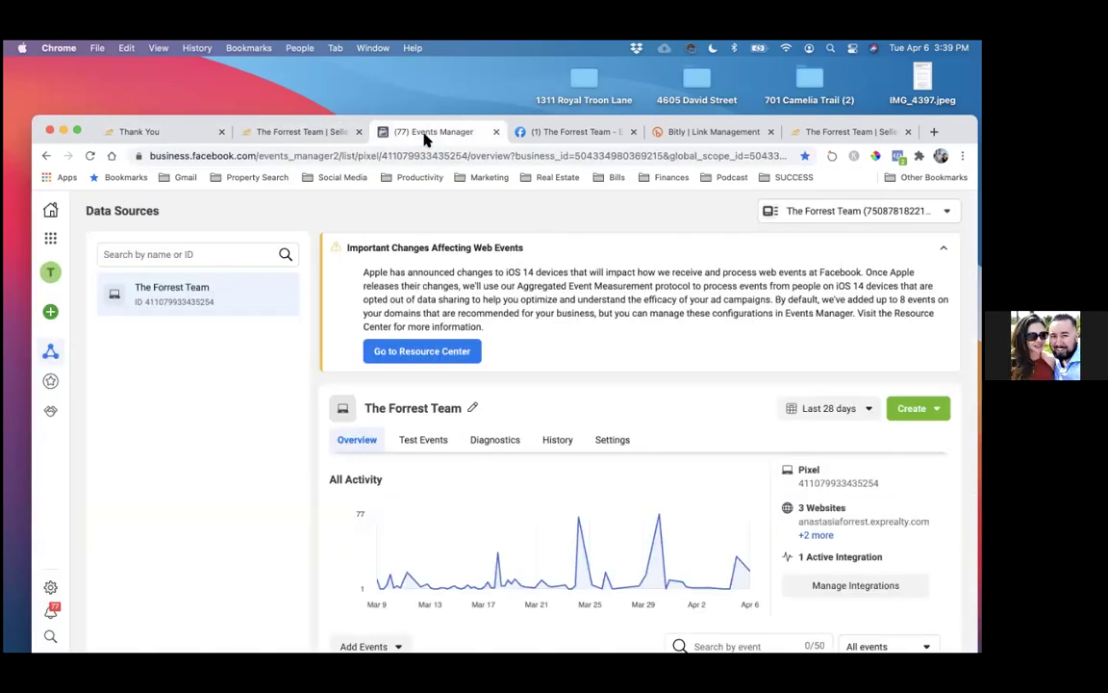
pyautogui.hotkey('ctrl', 'alt', 'Return')
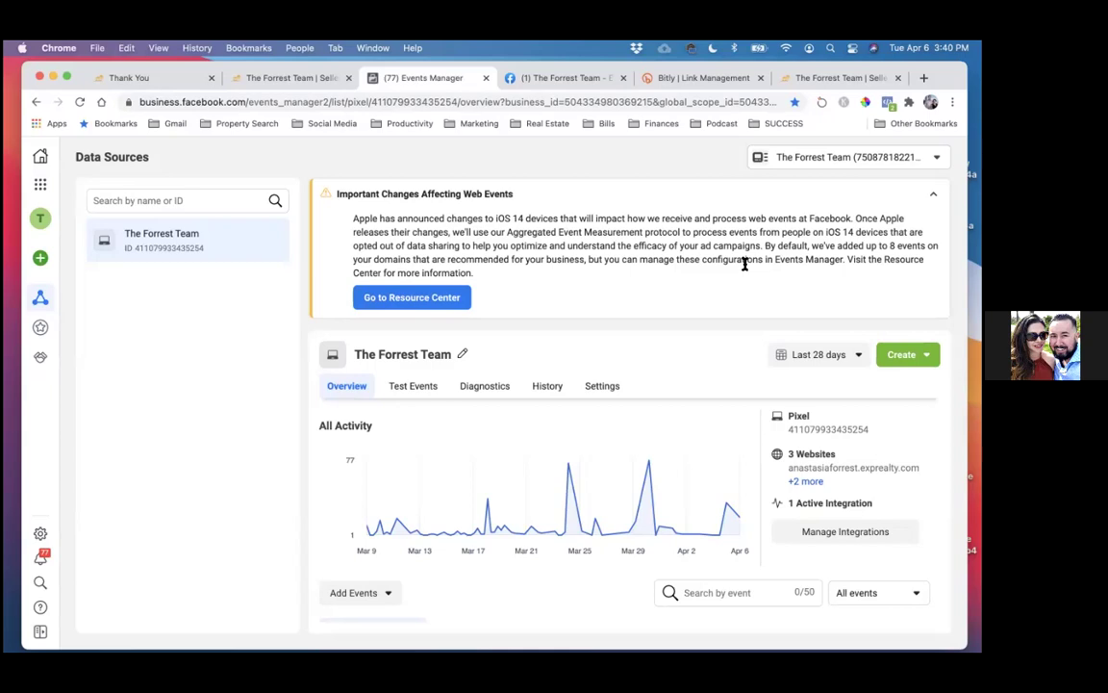
# - Return from the Seller's Guide page to the pixel overview in Events Manager
pyautogui.click(824, 77)
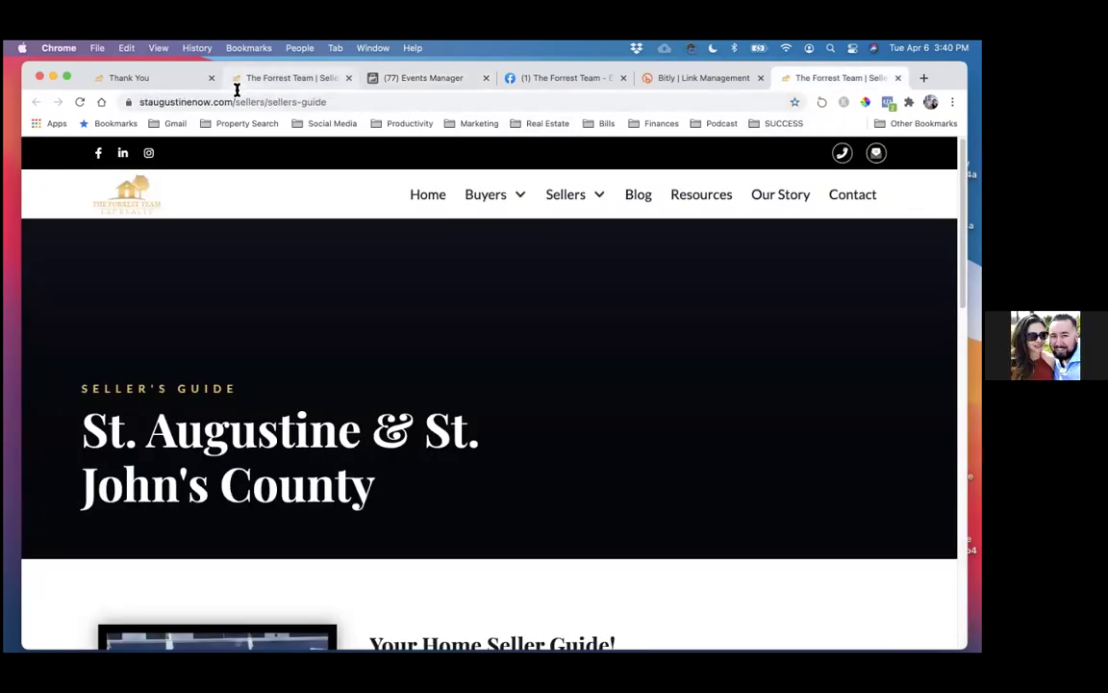
pyautogui.moveTo(574, 41); pyautogui.dragTo(574, 99)
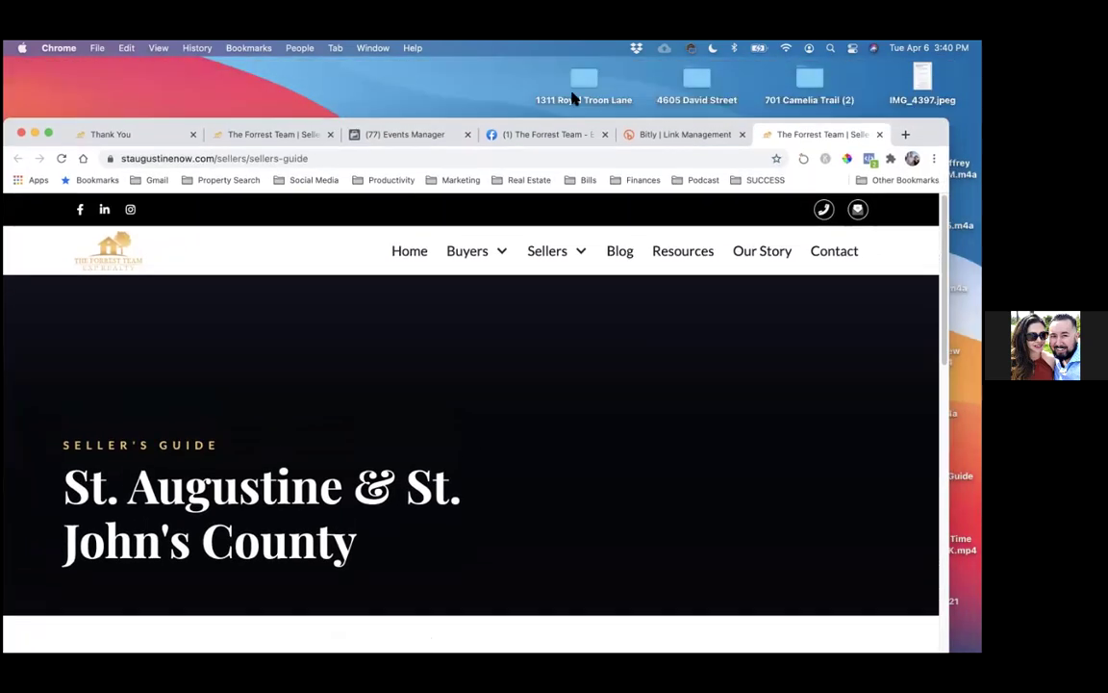
pyautogui.click(415, 134)
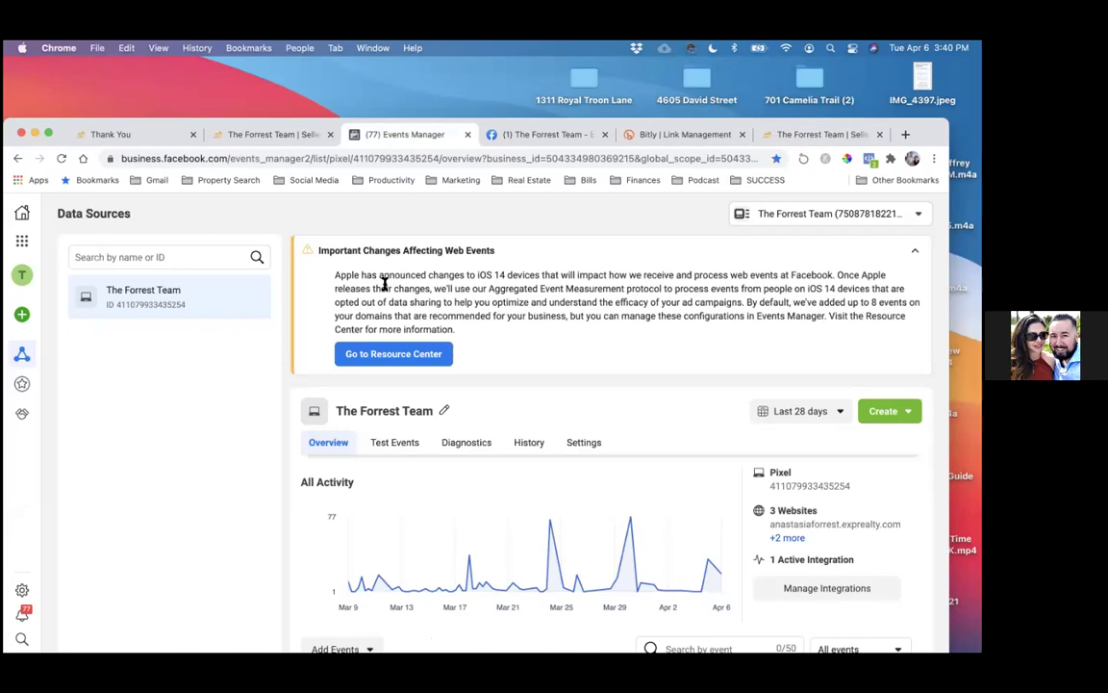
pyautogui.scroll(-5, 380, 423)
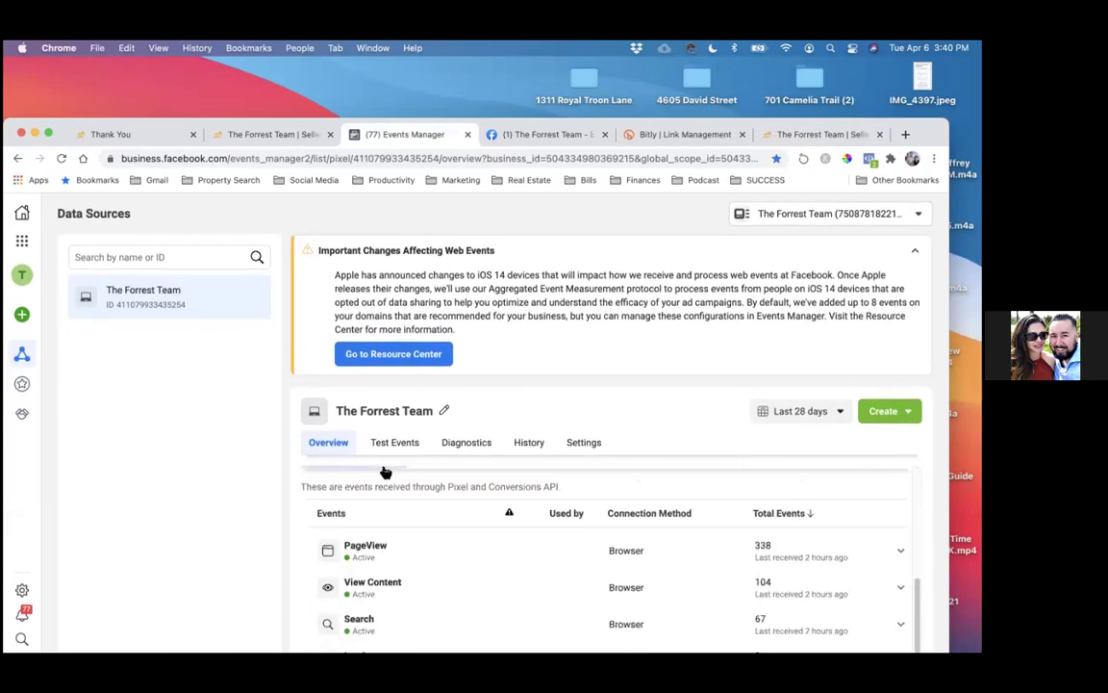
pyautogui.scroll(4, 417, 479)
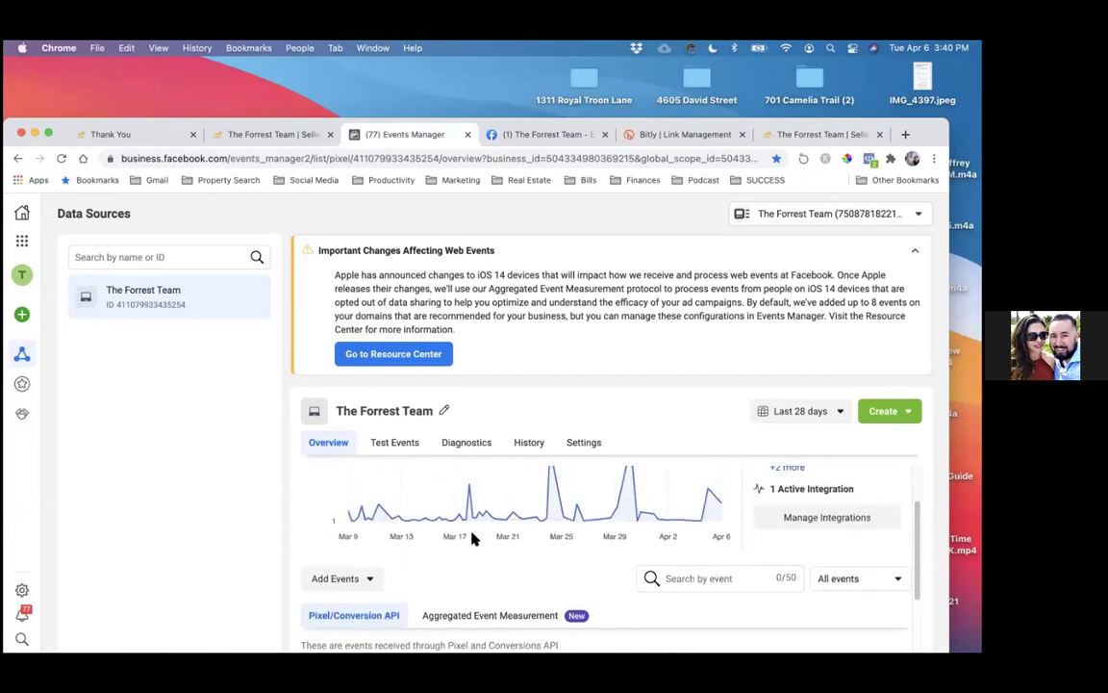
# - Copy the pixel base code via Add Events > From a New Website > Install code manually
pyautogui.click(351, 575)
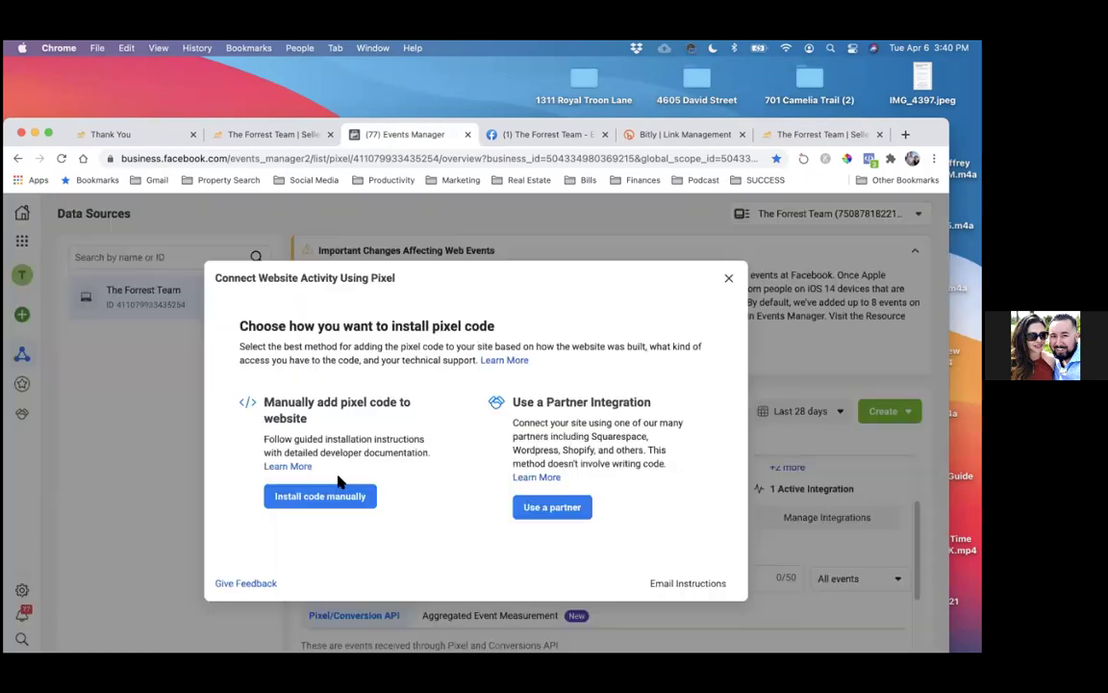
pyautogui.click(327, 481)
pyautogui.click(339, 494)
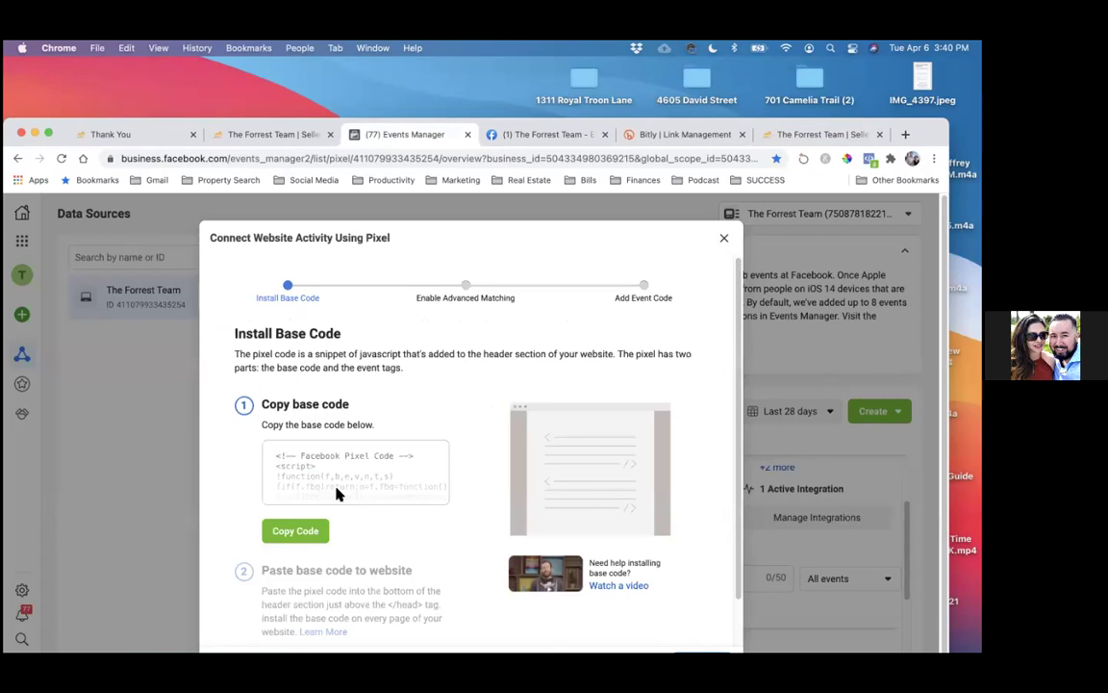
pyautogui.click(300, 532)
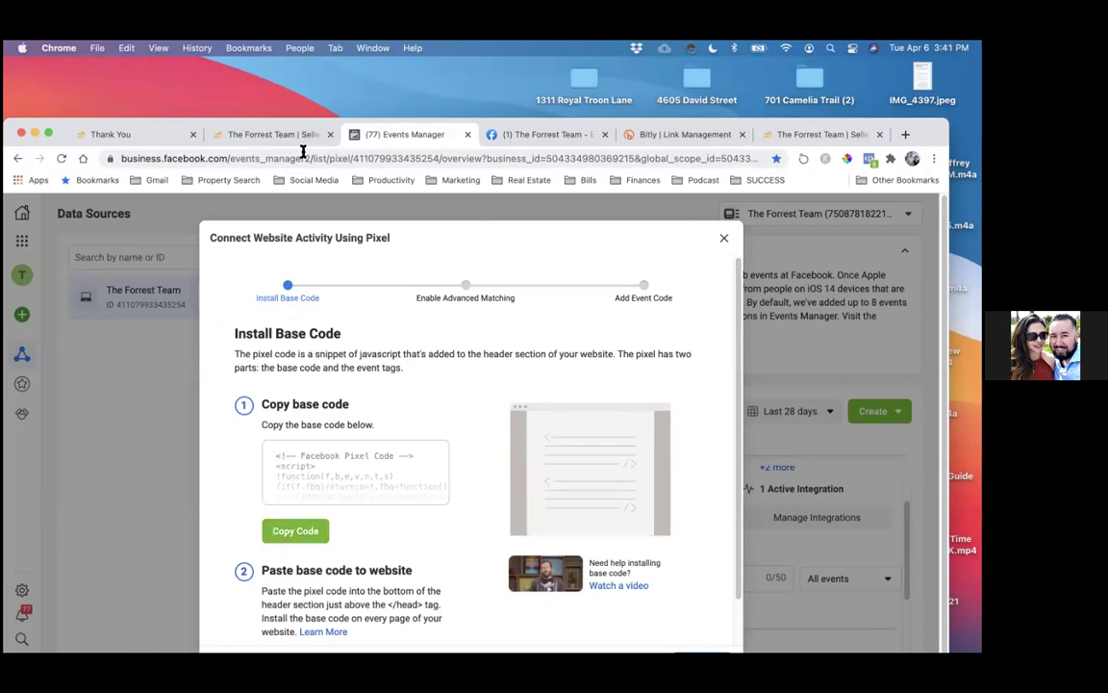
pyautogui.press('super+t')
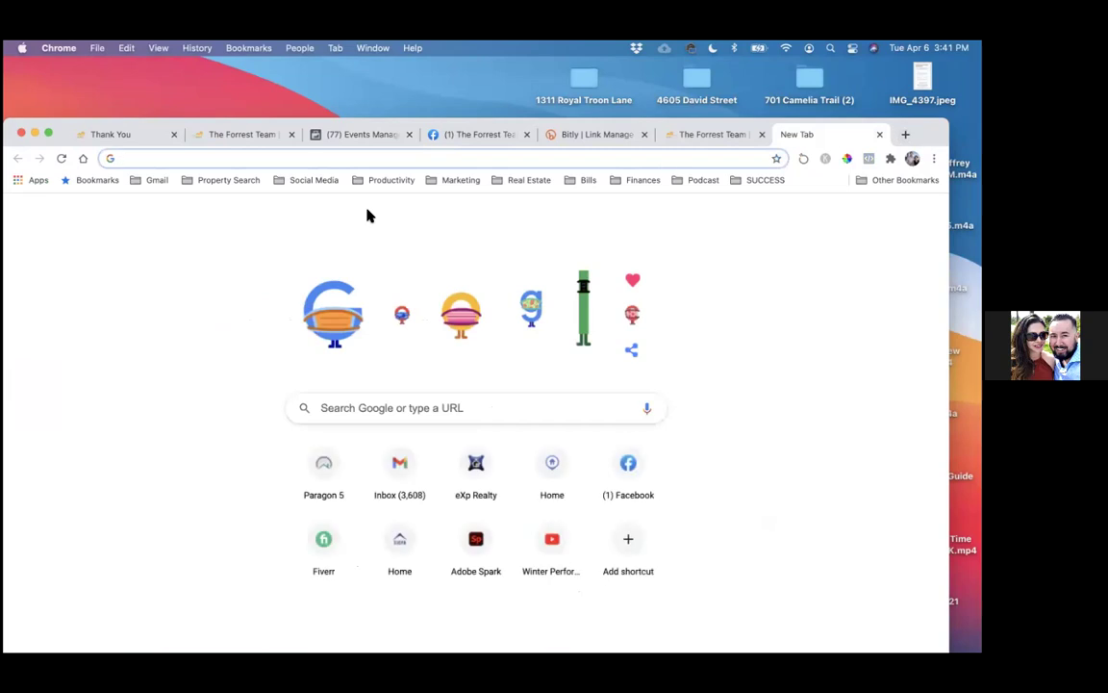
# - Open the client's onboarding project chat in Basecamp from the Productivity bookmarks
pyautogui.click(818, 216)
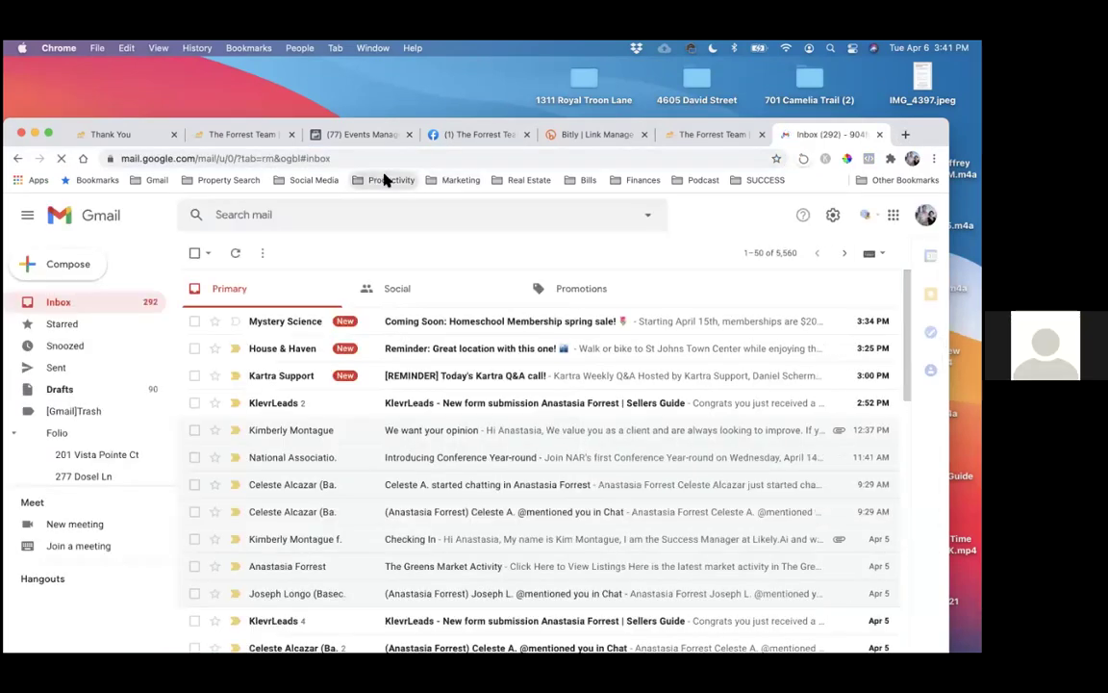
pyautogui.click(385, 180)
pyautogui.click(404, 376)
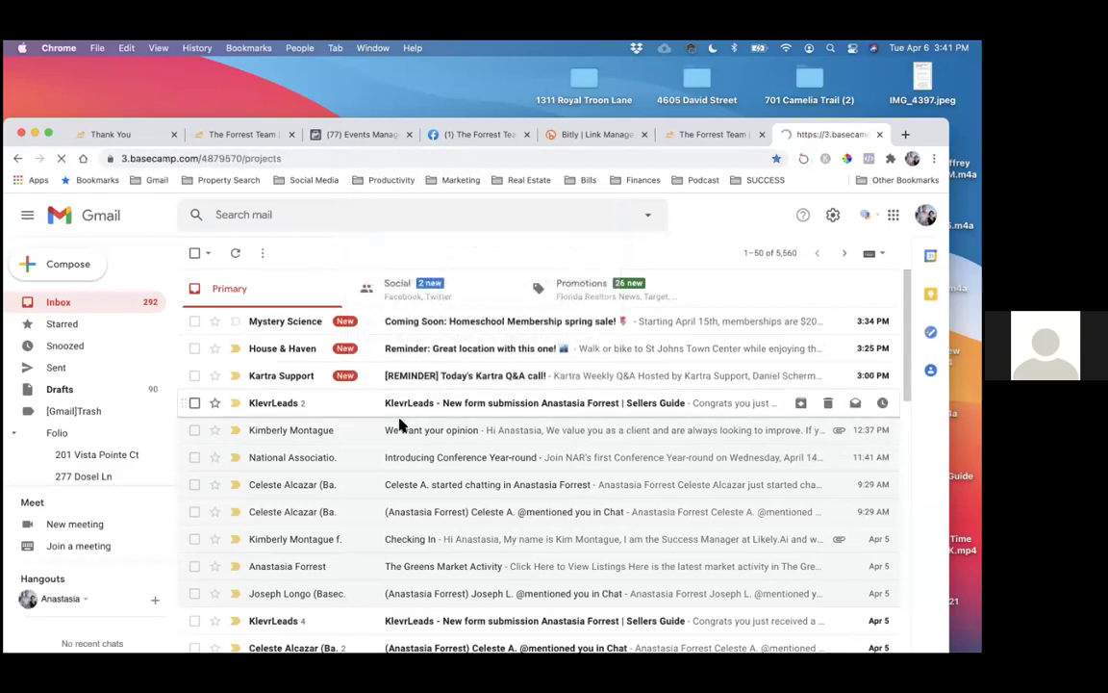
pyautogui.click(433, 443)
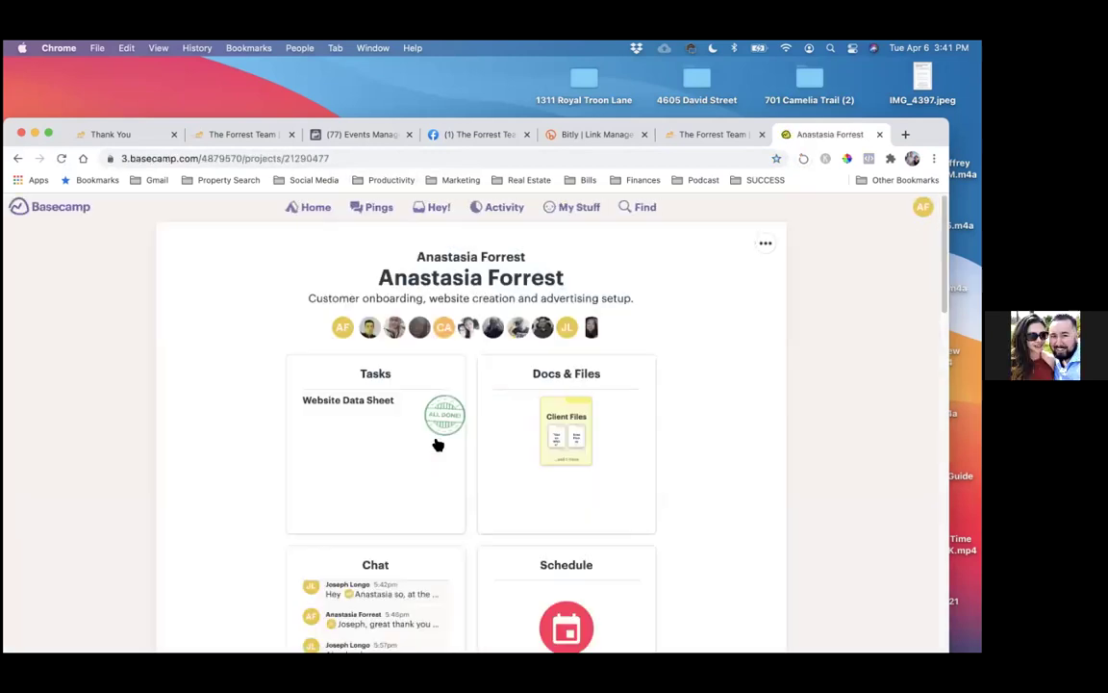
pyautogui.click(384, 565)
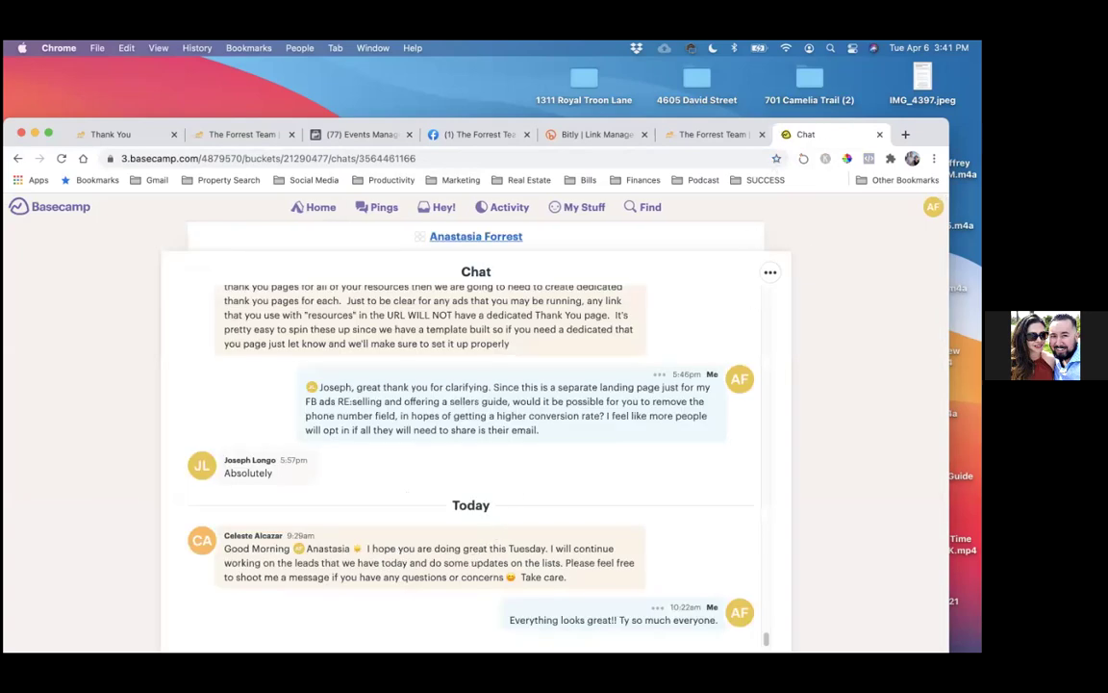
pyautogui.moveTo(835, 139); pyautogui.dragTo(830, 79)
pyautogui.click(448, 608)
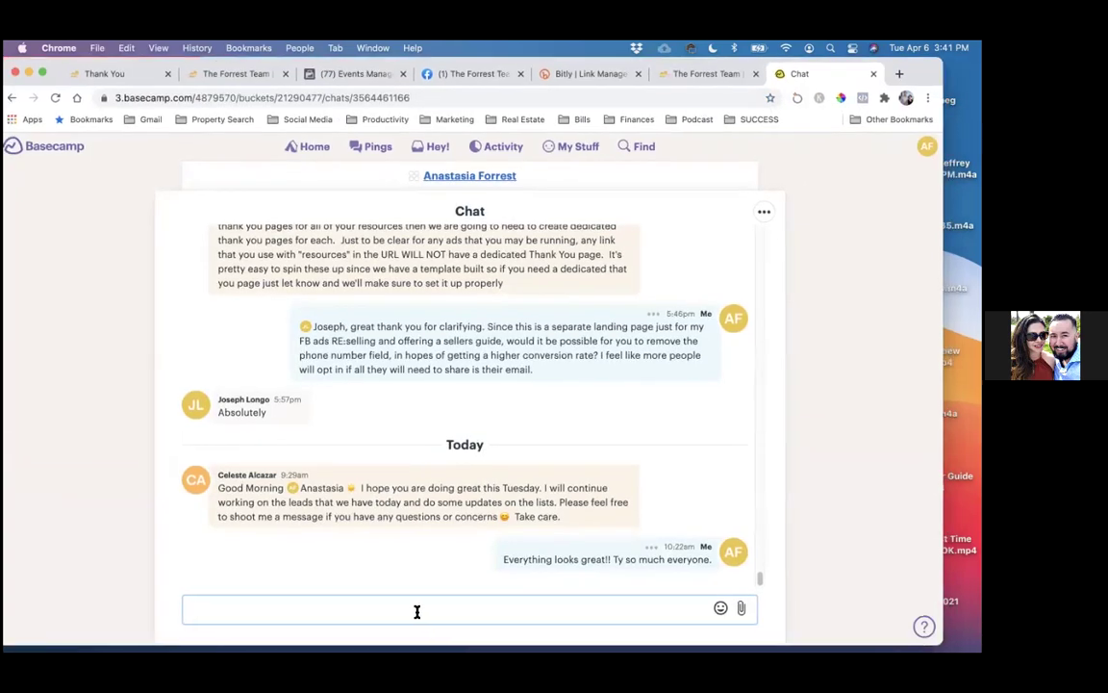
# - Draft a chat request asking to add the pixel to every page of the website
pyautogui.write('Can u')
pyautogui.press('BackSpace')
pyautogui.write('you please add my pixel to the Lead page')
pyautogui.press('BackSpace')
pyautogui.press('BackSpace')
pyautogui.press('BackSpace')
pyautogui.press('BackSpace')
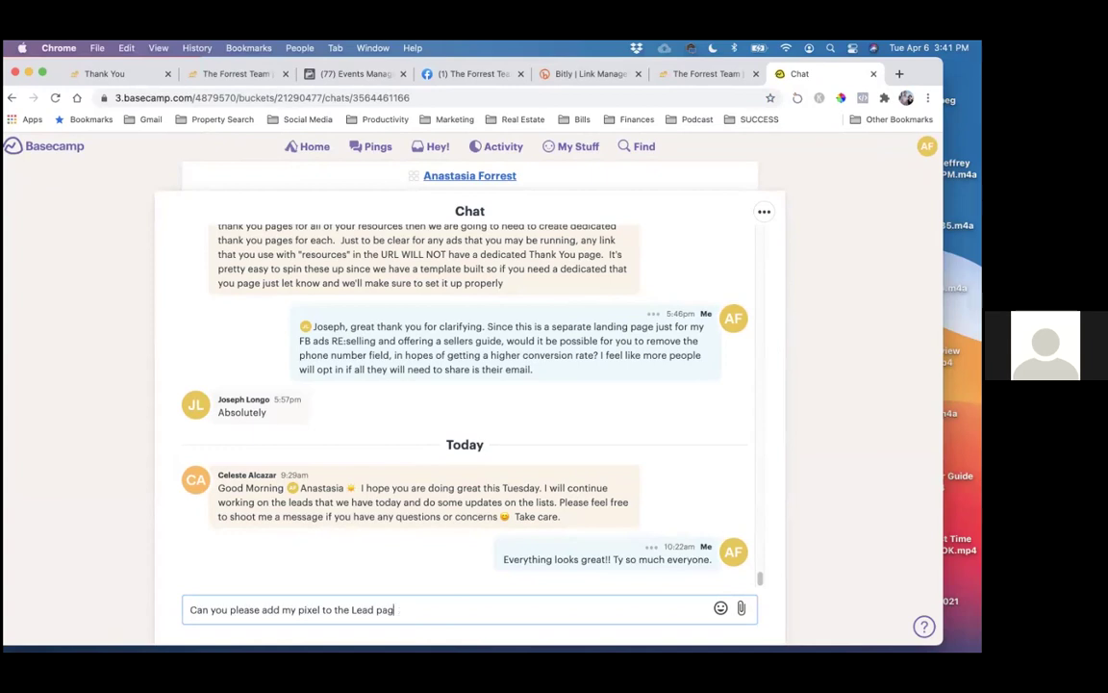
pyautogui.write('Page and the ')
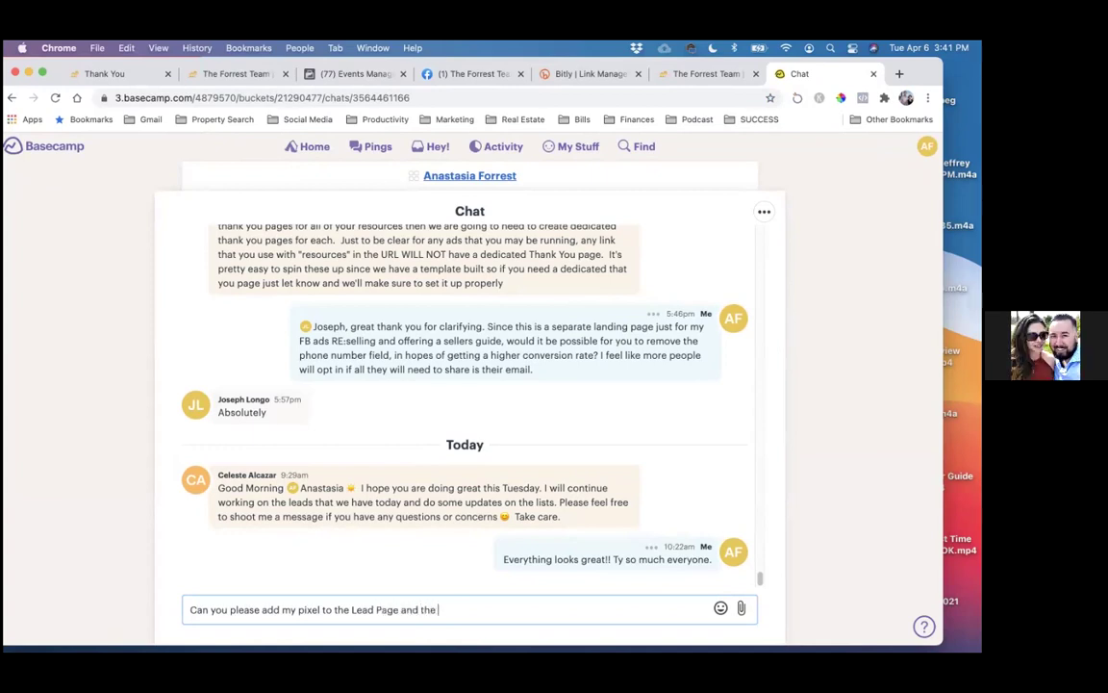
pyautogui.write('Thank You Page....')
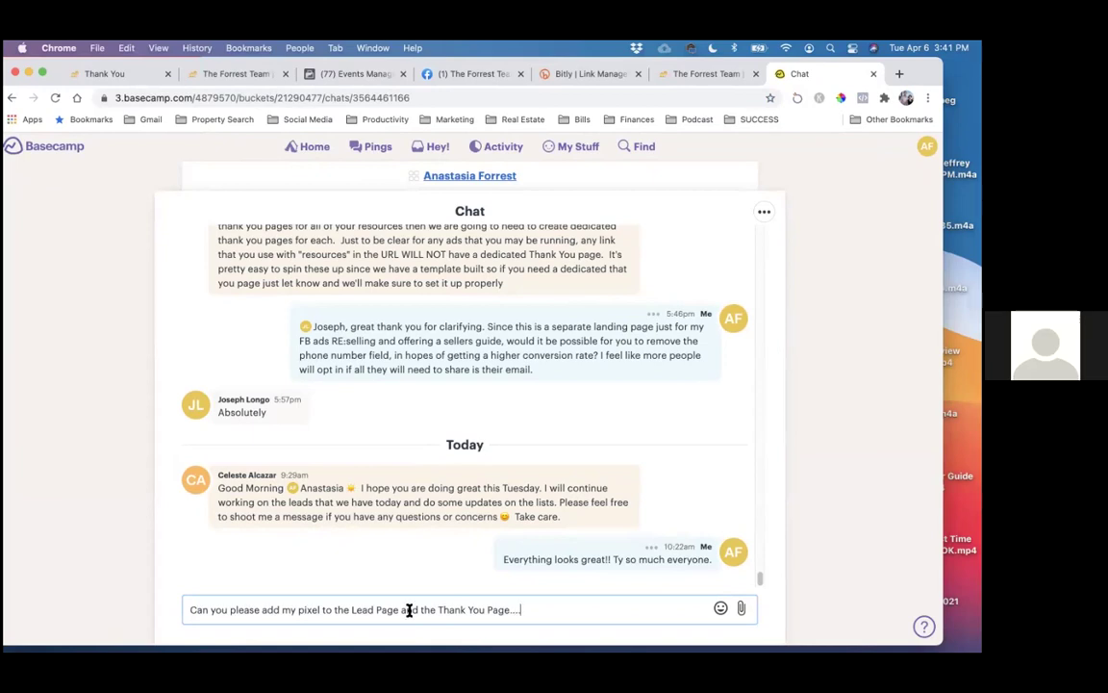
pyautogui.moveTo(334, 610); pyautogui.dragTo(544, 607)
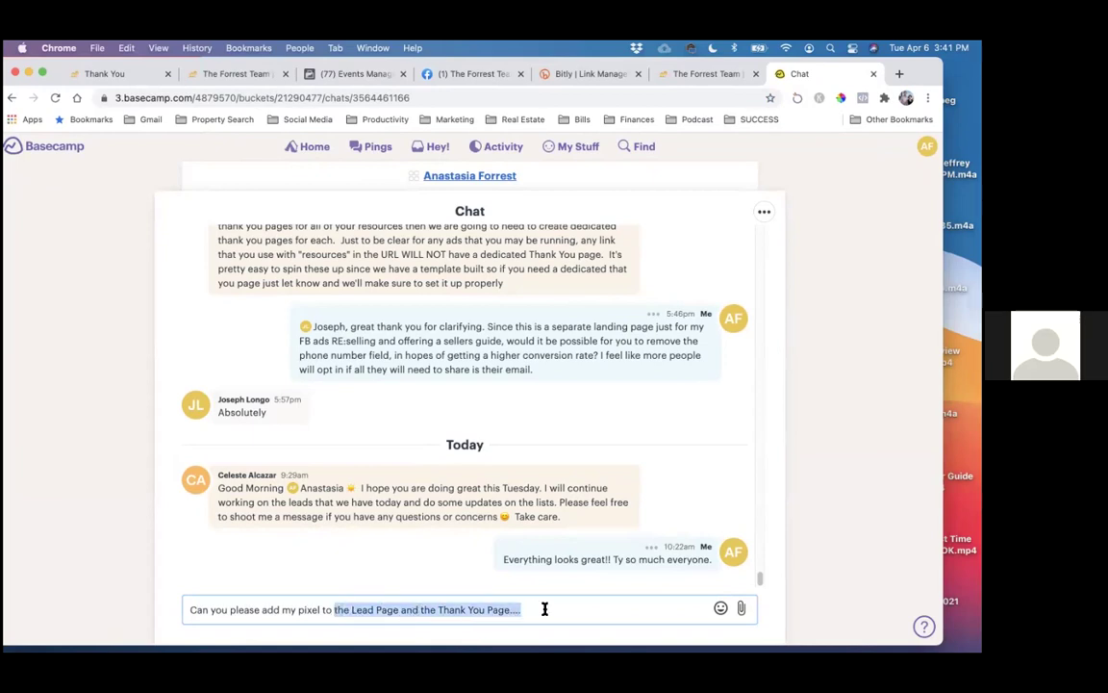
pyautogui.write('every pa')
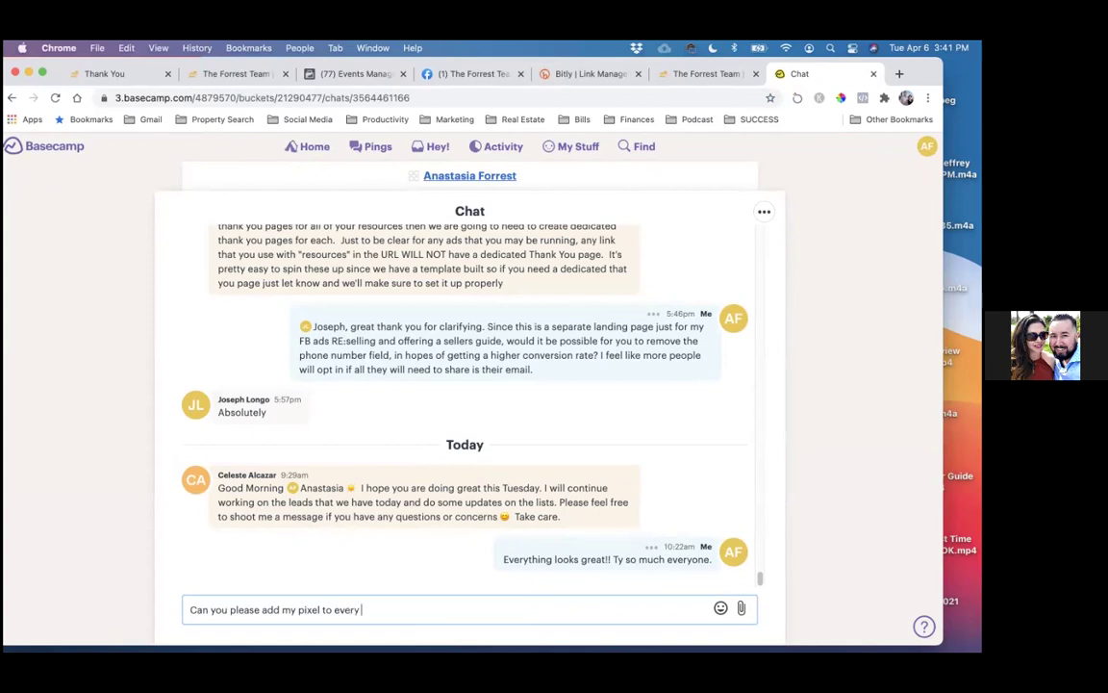
pyautogui.write('f the website,')
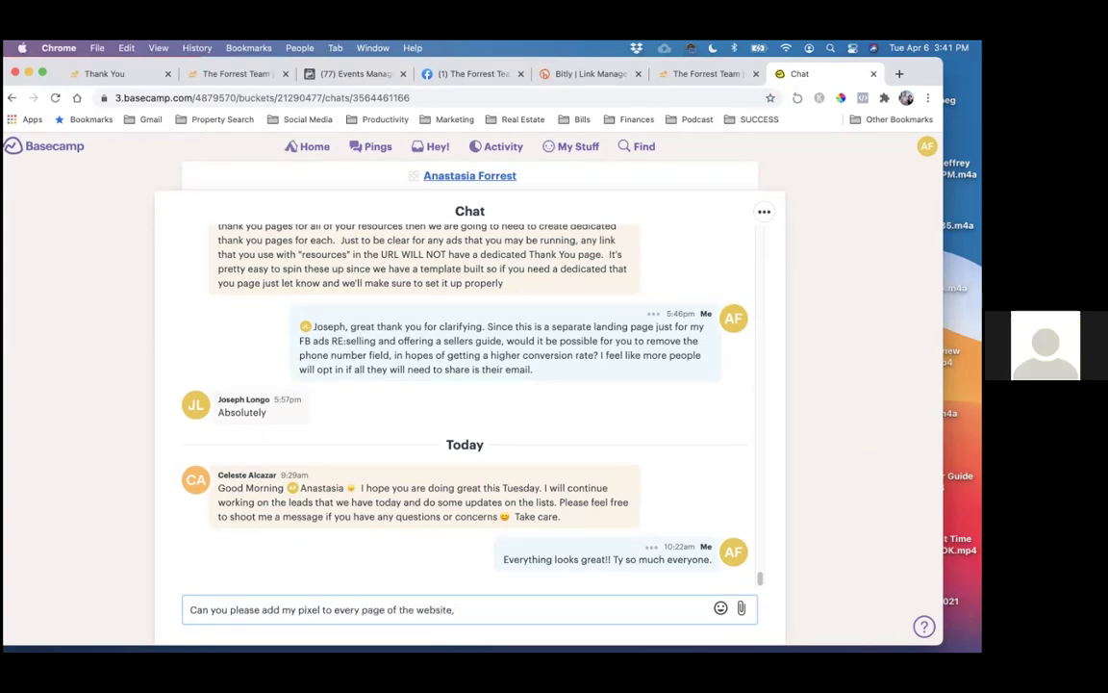
pyautogui.press('BackSpace')
pyautogui.press('BackSpace')
pyautogui.write('.')
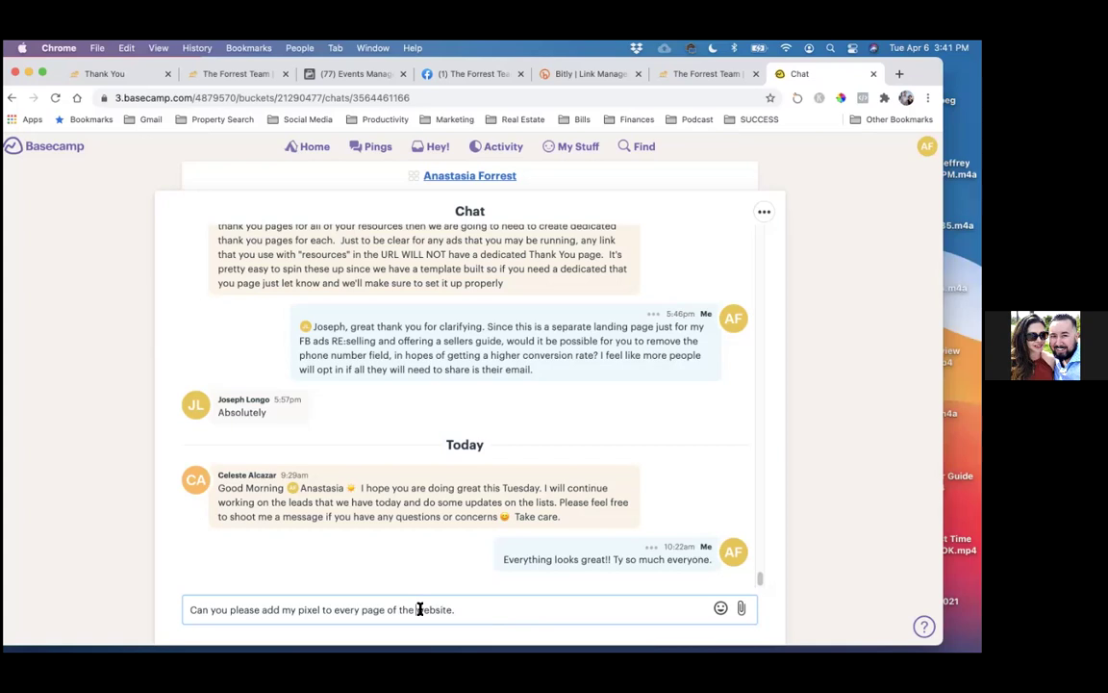
# - Reword it to 'Can you please add my FB pixel to my website pages?' and paste the pixel code
pyautogui.moveTo(322, 610); pyautogui.dragTo(475, 610)
pyautogui.press('BackSpace')
pyautogui.press('BackSpace')
pyautogui.write('? Parti')
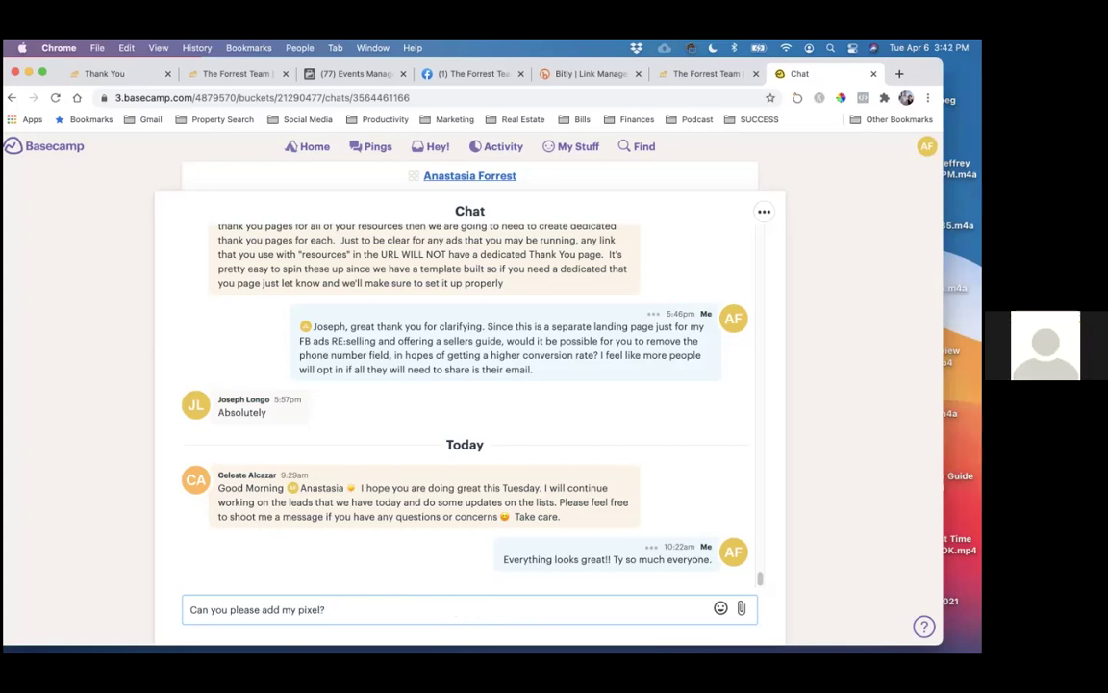
pyautogui.press('BackSpace')
pyautogui.press('BackSpace')
pyautogui.press('BackSpace')
pyautogui.press('BackSpace')
pyautogui.press('BackSpace')
pyautogui.press('BackSpace')
pyautogui.press('BackSpace')
pyautogui.write('to')
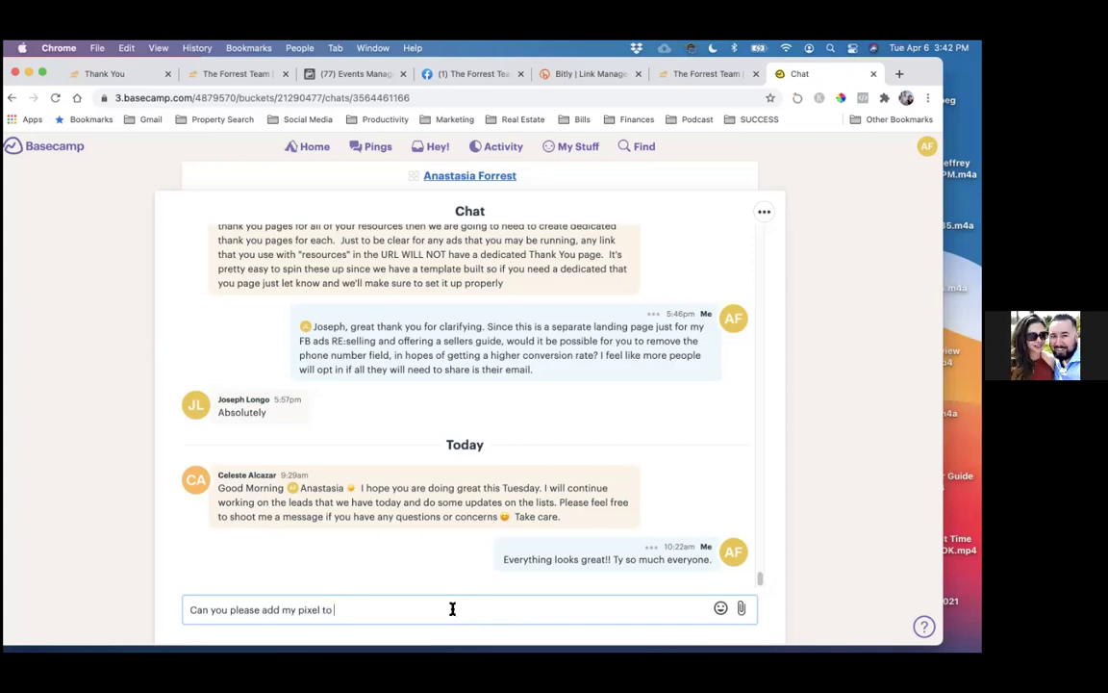
pyautogui.click(298, 613)
pyautogui.write('FB')
pyautogui.click(365, 611)
pyautogui.write('my websit')
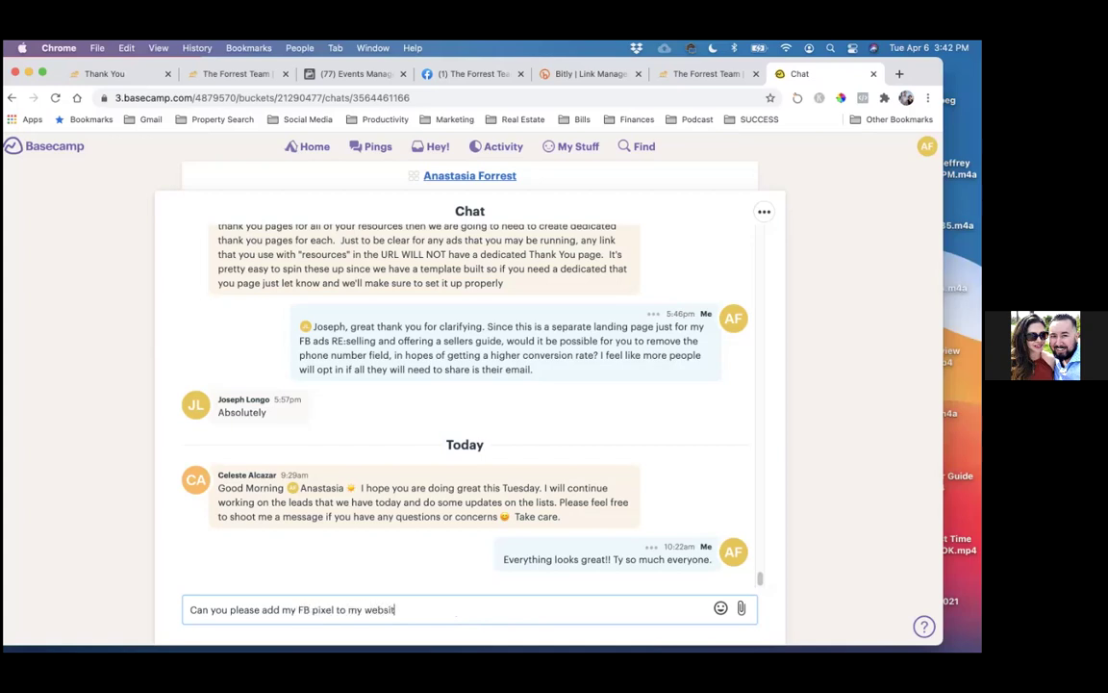
pyautogui.write('e pages? <!-- Facebook Pixel Code -->')
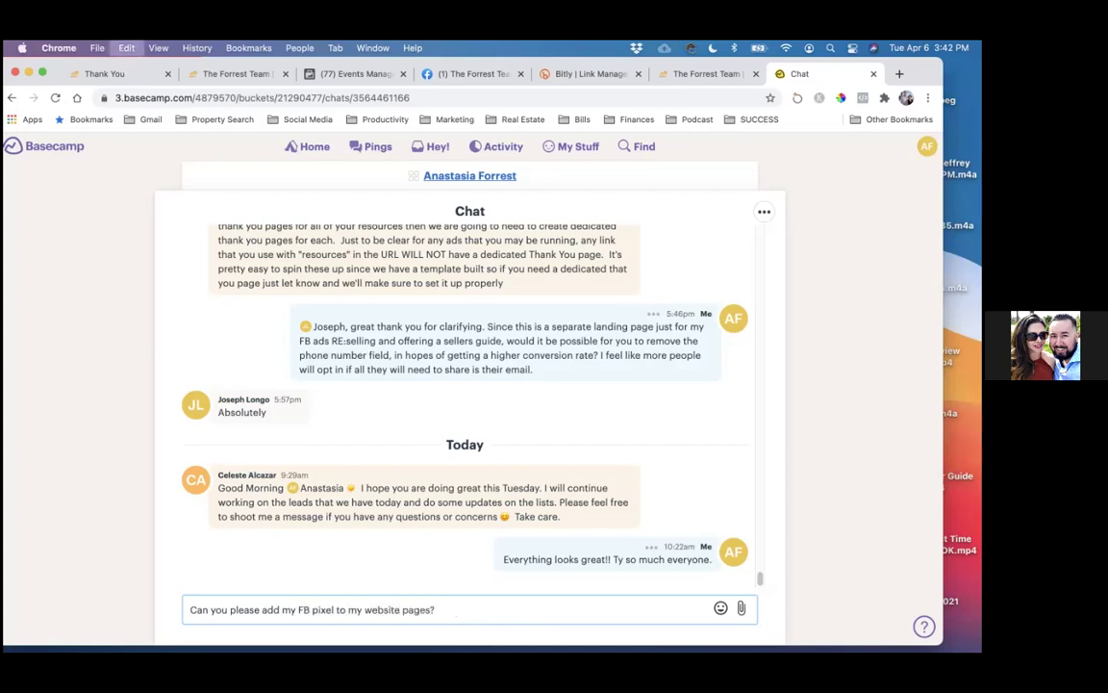
pyautogui.press('super+v')
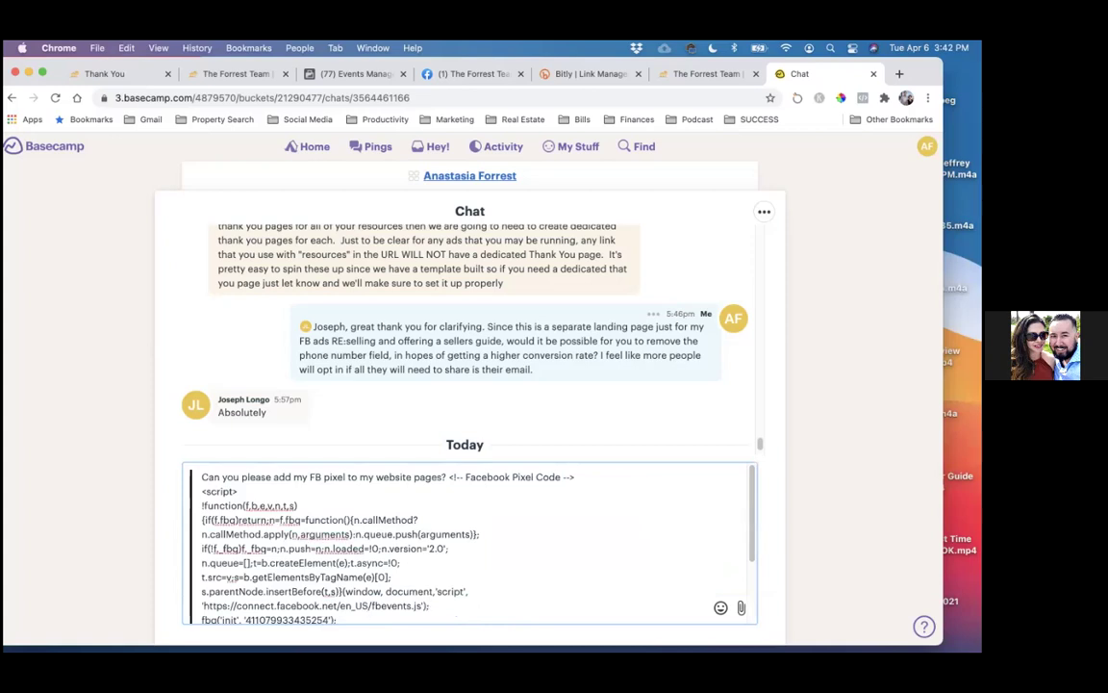
# - Send the Basecamp chat message containing the pixel base code
pyautogui.press('Return')
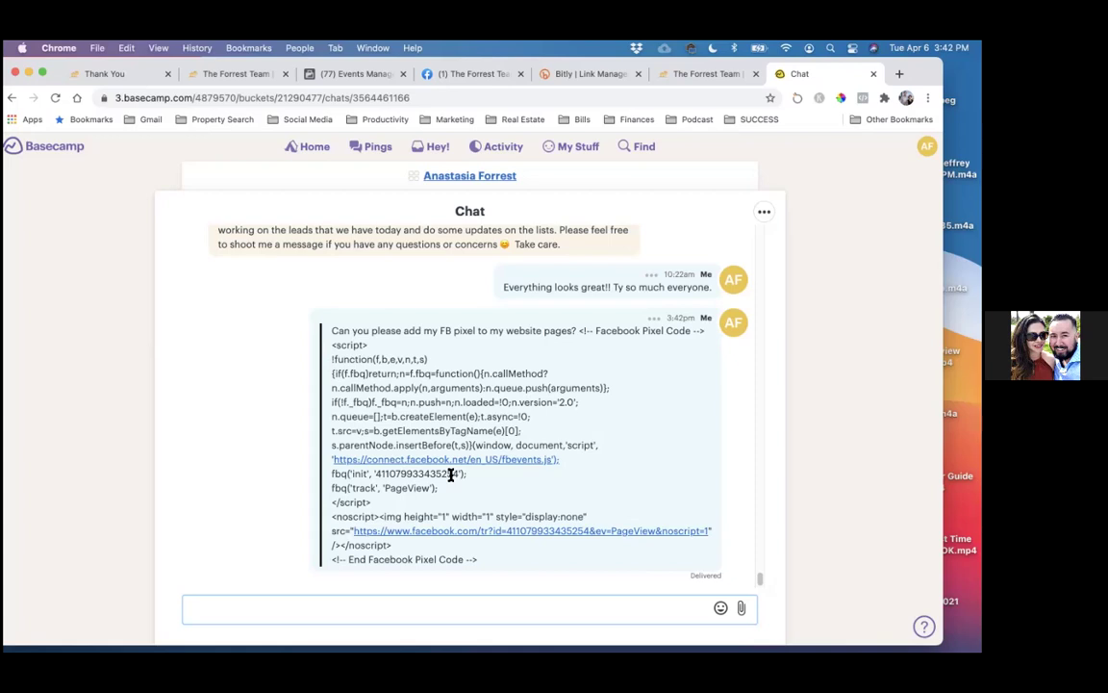
# - Close the Connect Website Activity dialog in Events Manager and reload the sellers thank-you page
pyautogui.click(345, 84)
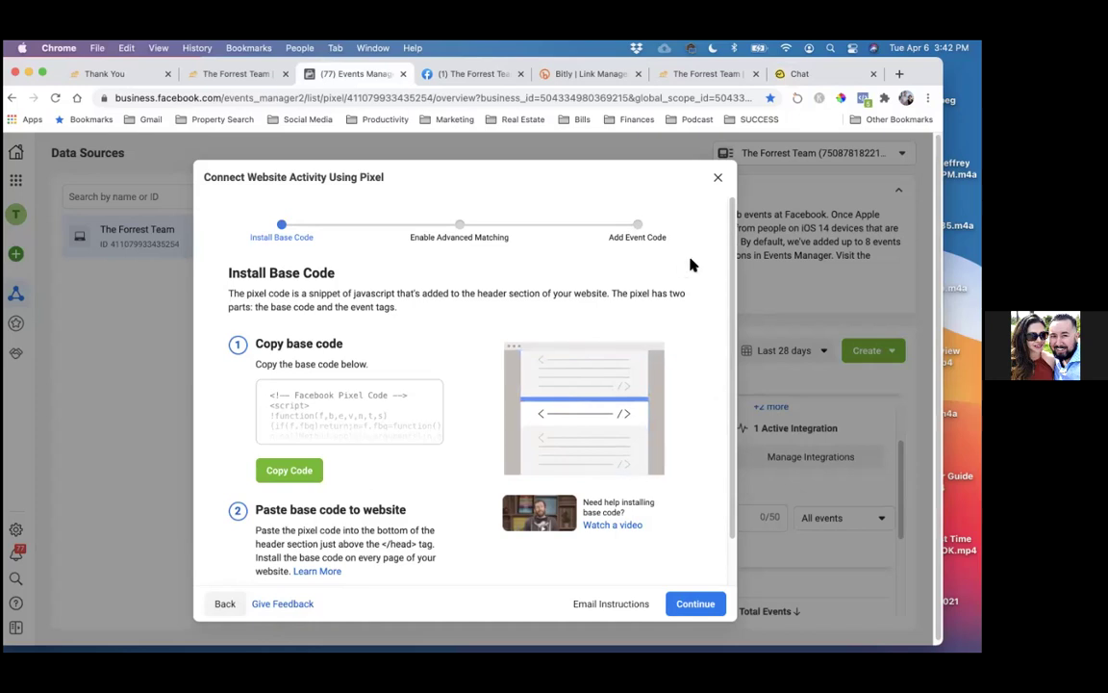
pyautogui.click(717, 179)
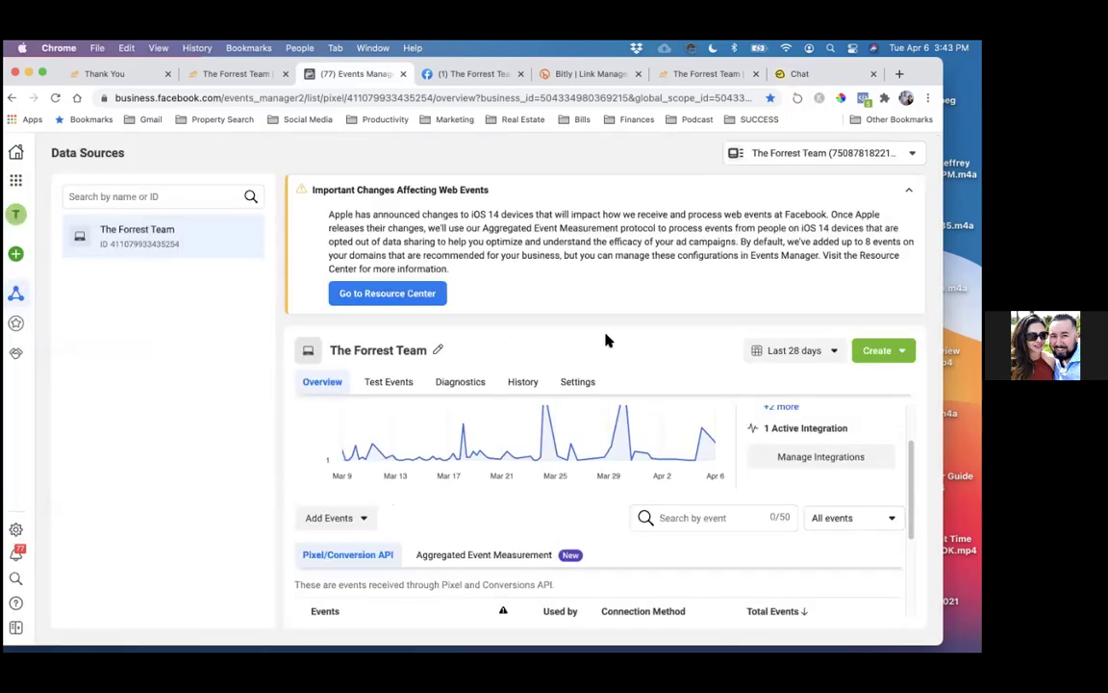
pyautogui.click(117, 73)
pyautogui.click(56, 99)
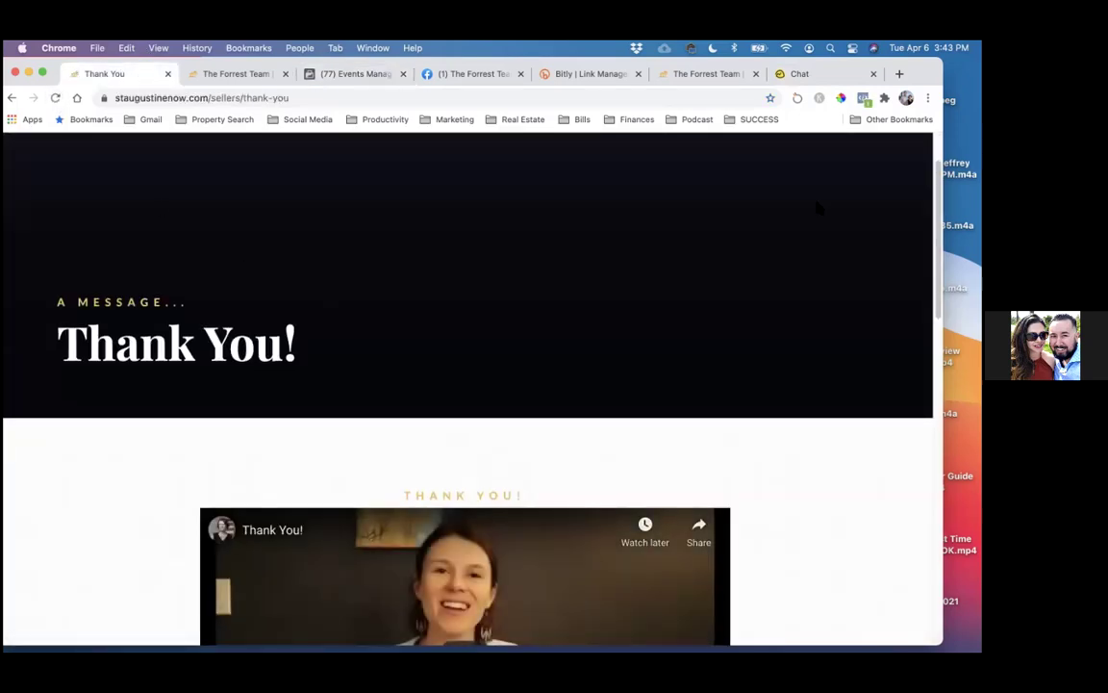
# - Verify with Pixel Helper that the thank-you page fires one pixel with a PageView event
pyautogui.click(863, 98)
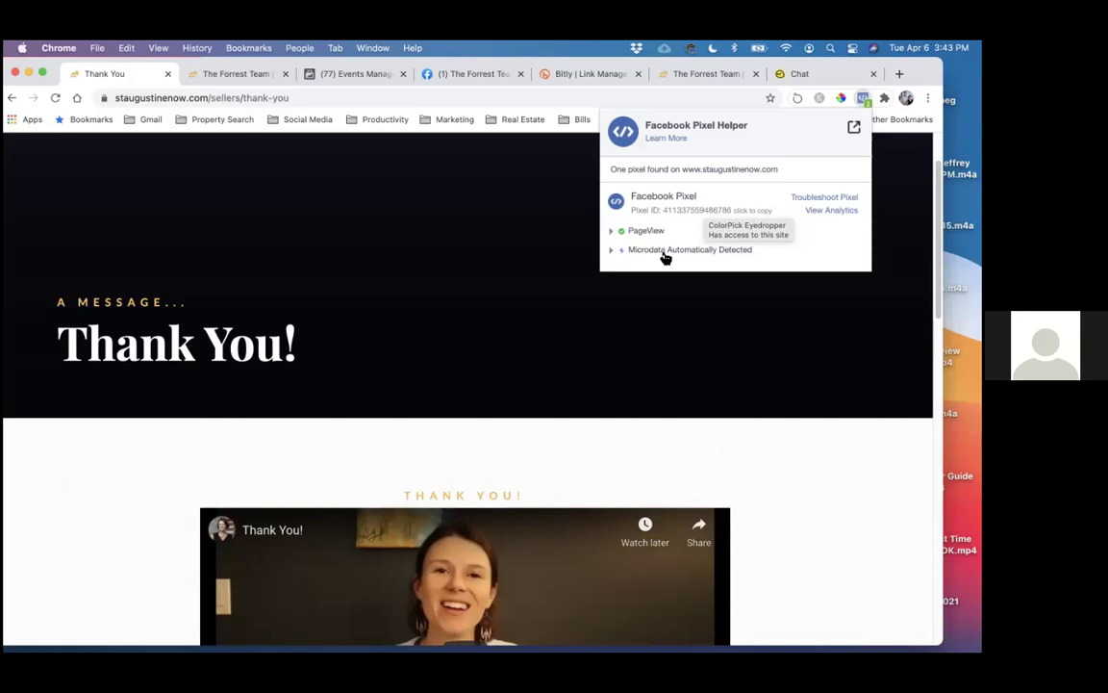
pyautogui.moveTo(326, 77); pyautogui.dragTo(255, 176)
pyautogui.click(255, 176)
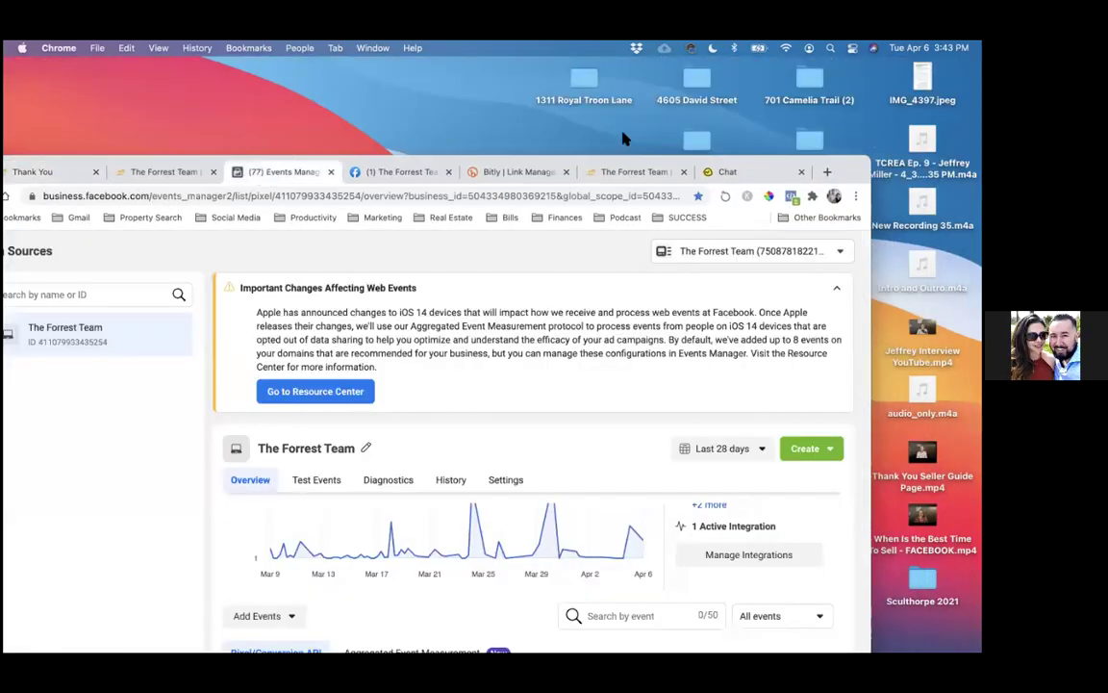
# - Drag the Chrome window back to its original position
pyautogui.moveTo(765, 155); pyautogui.dragTo(829, 122)
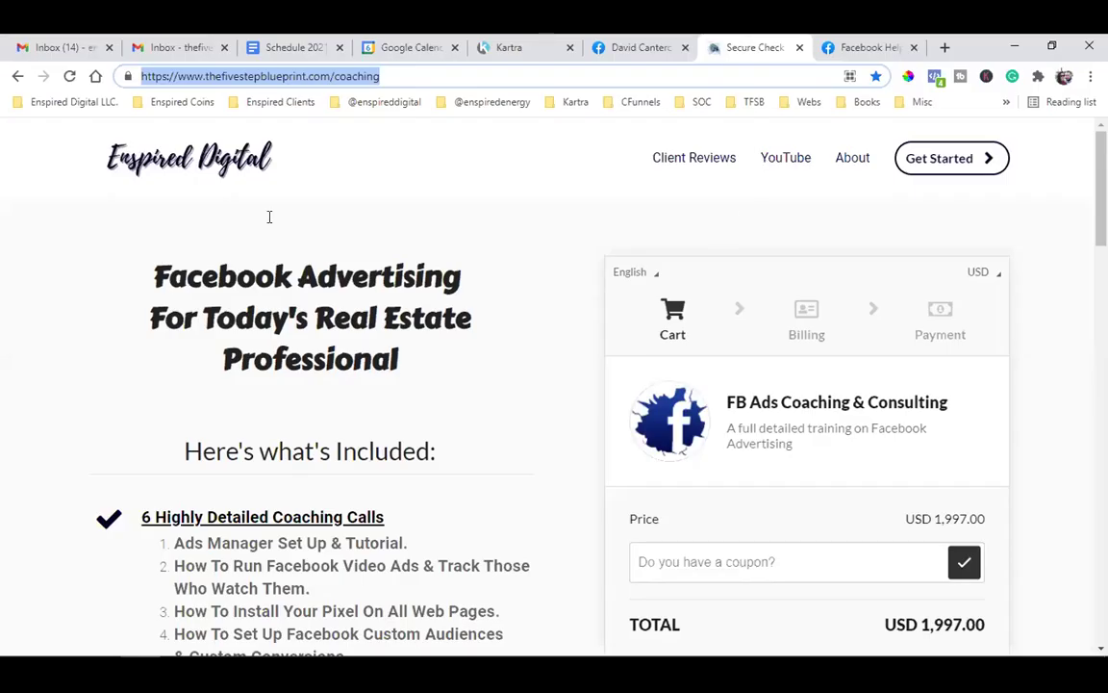
# - Reload the coaching checkout and inspect its two pixels, The Five Step Blueprint (1) and (2), in Pixel Helper
pyautogui.click(334, 181)
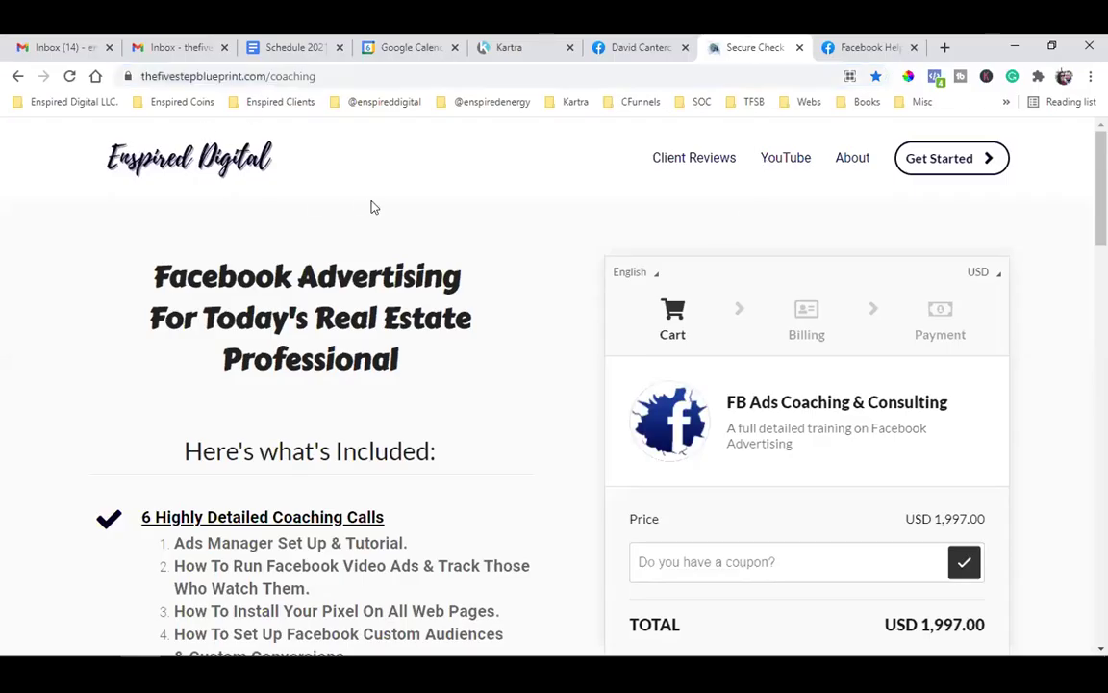
pyautogui.click(69, 76)
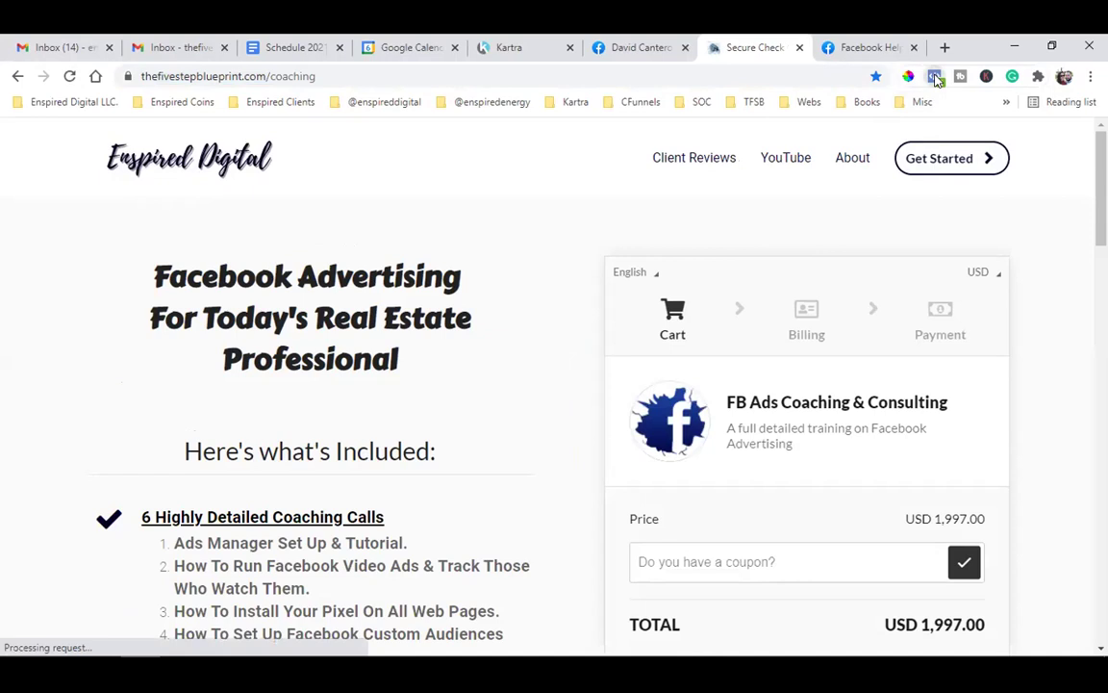
pyautogui.click(935, 77)
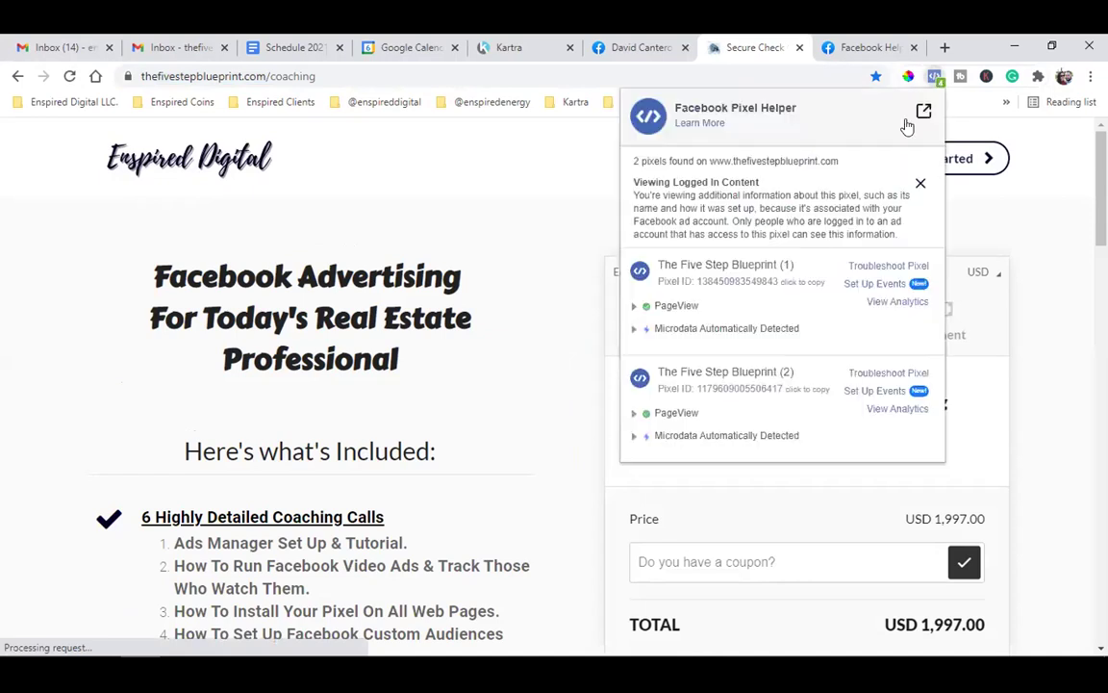
pyautogui.tripleClick(718, 264)
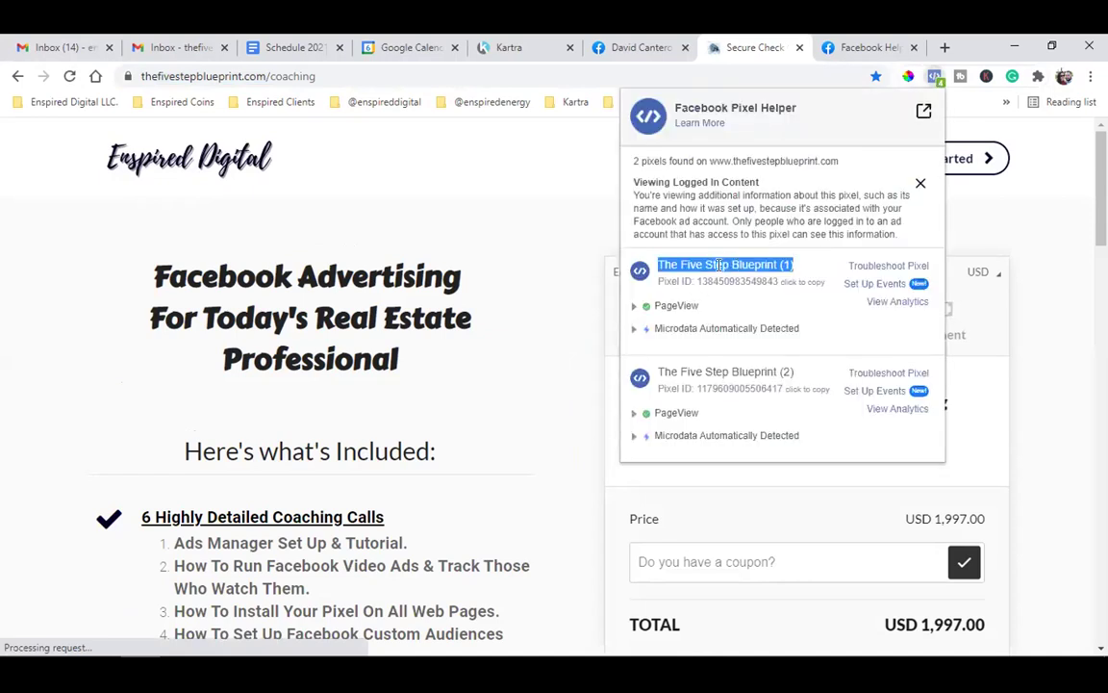
pyautogui.tripleClick(713, 370)
pyautogui.click(705, 255)
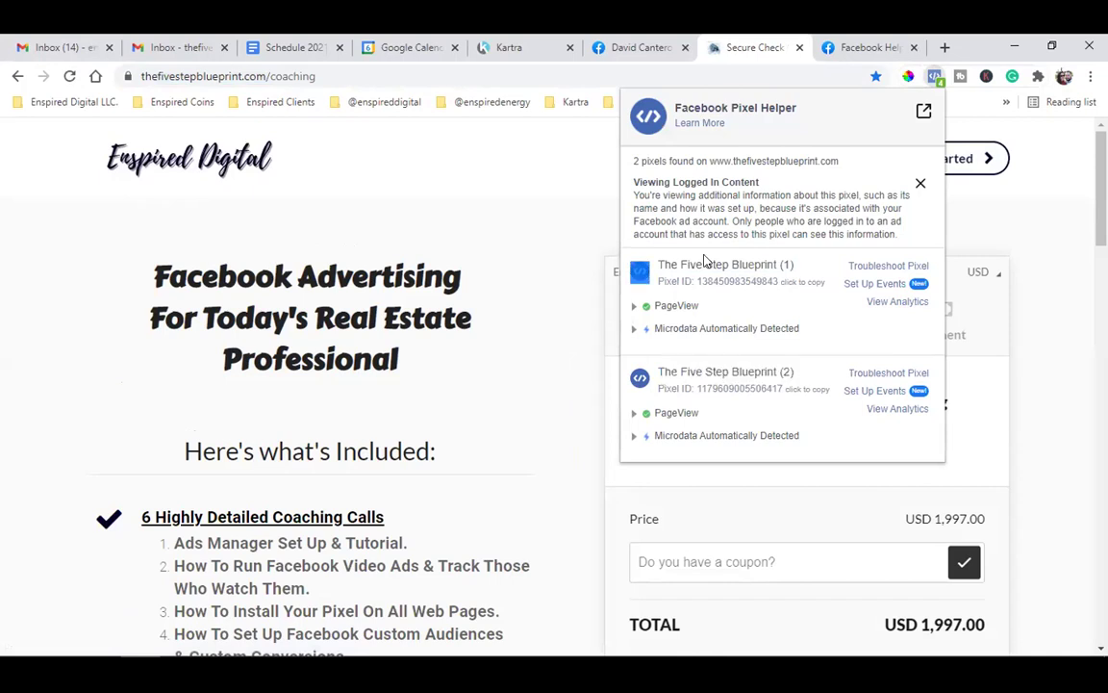
pyautogui.doubleClick(712, 266)
pyautogui.tripleClick(708, 266)
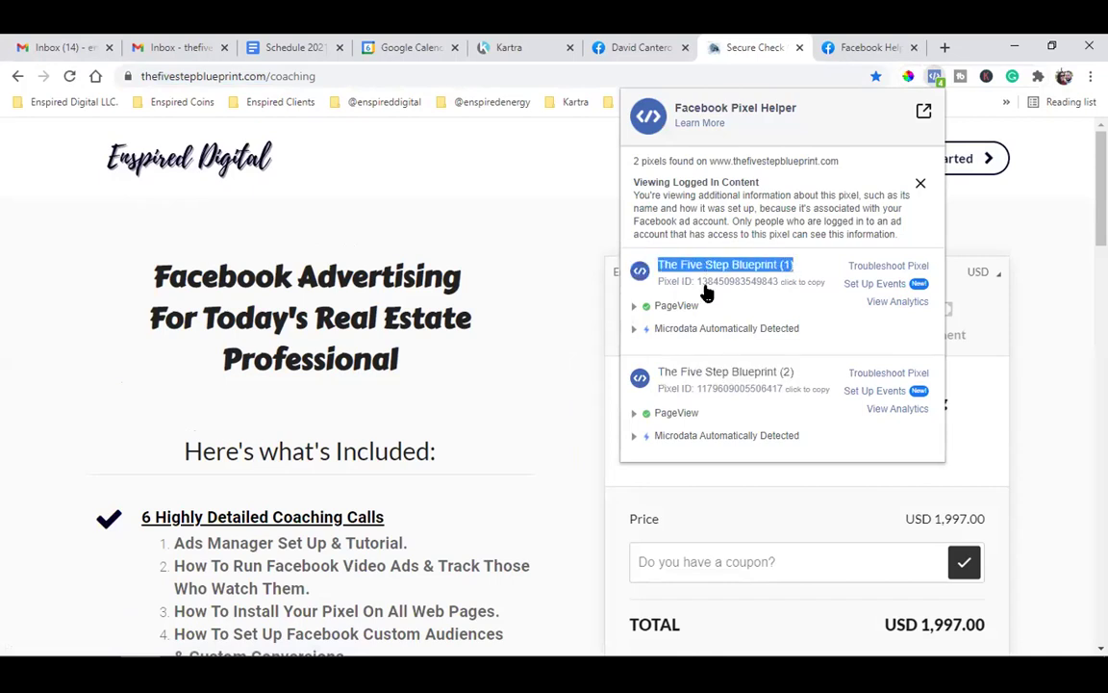
pyautogui.tripleClick(702, 370)
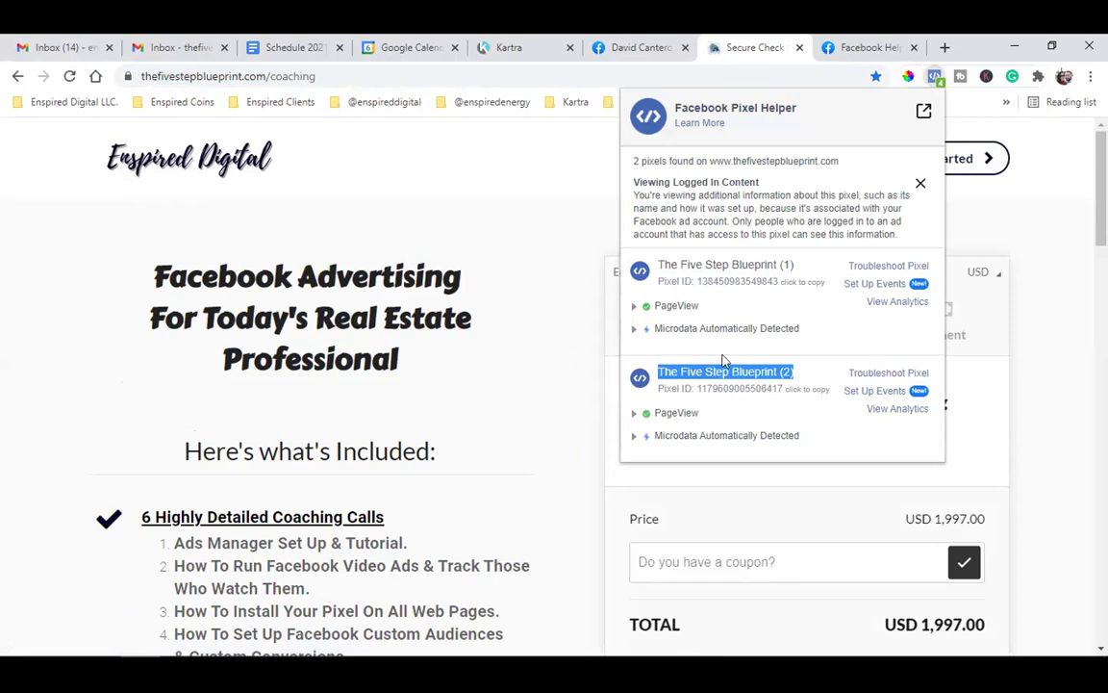
pyautogui.doubleClick(710, 372)
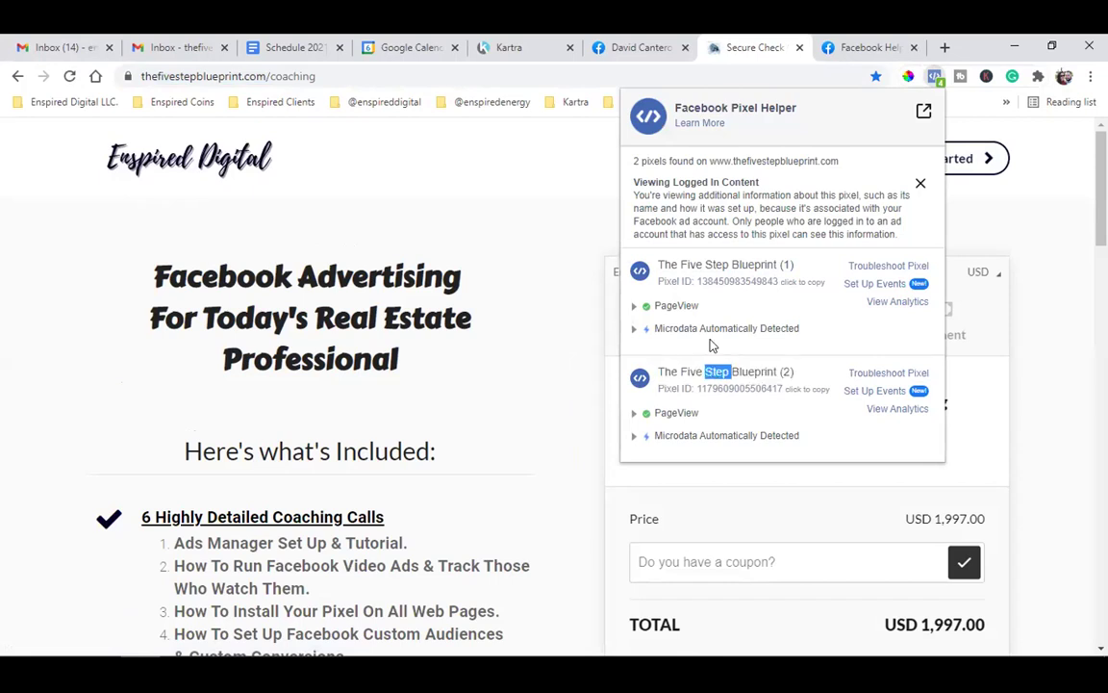
pyautogui.moveTo(681, 265); pyautogui.dragTo(762, 258)
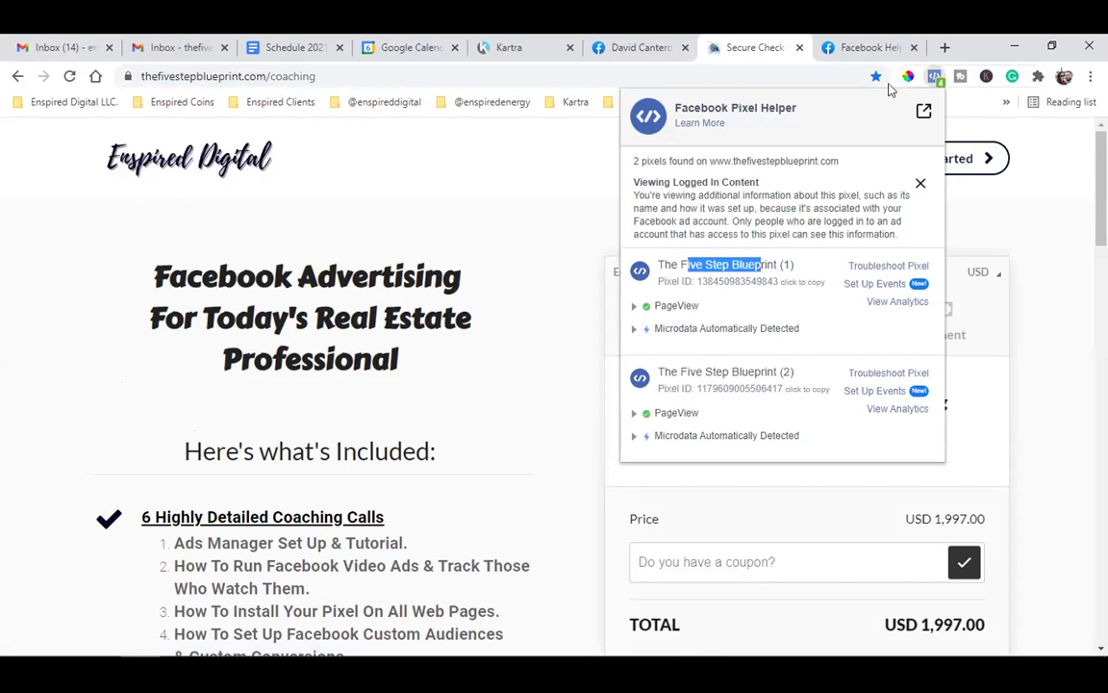
# - Close the Pixel Helper popup and the Facebook Help tab
pyautogui.click(787, 53)
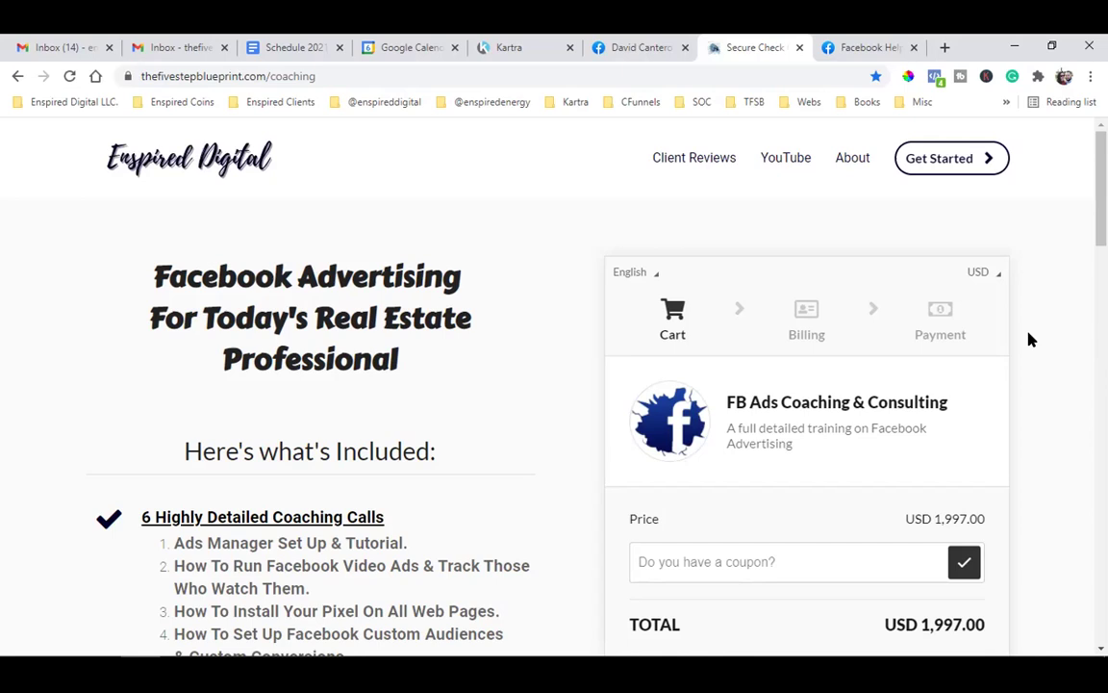
pyautogui.click(906, 55)
pyautogui.click(914, 47)
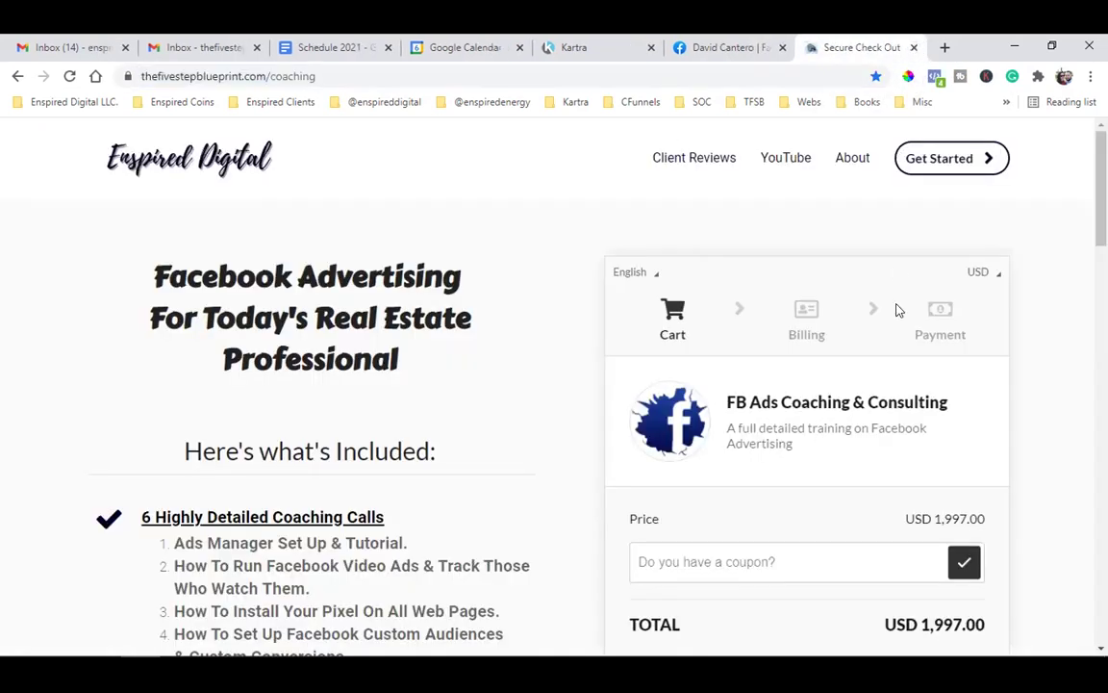